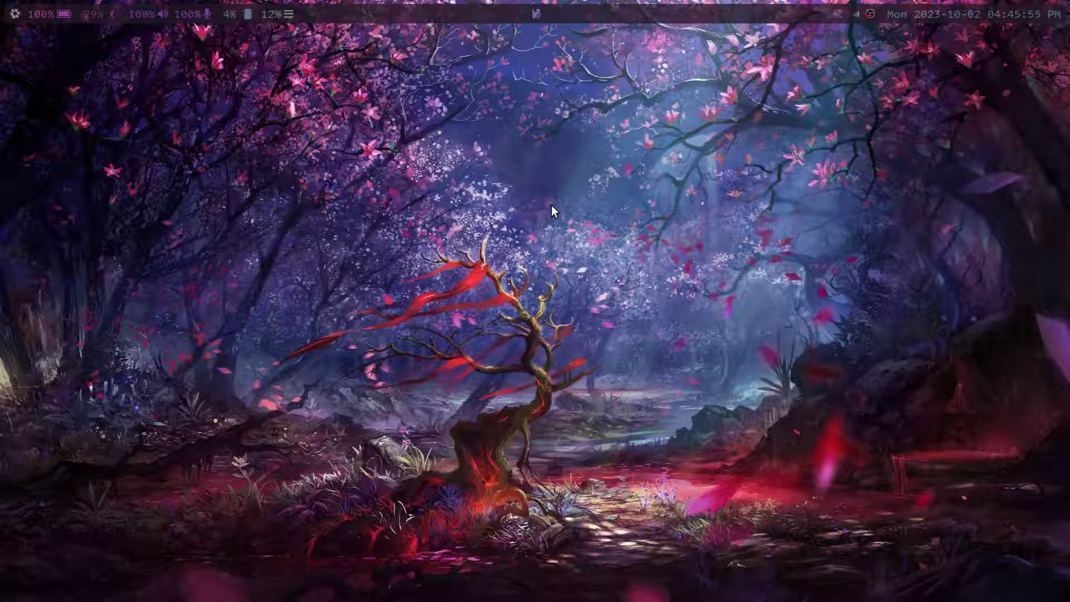
# Step: Open pi-hole-dns-failure-hotfix.odt from Documents/Tech through the file manager, review it, and close the document
pyautogui.press('super+d')
pyautogui.write('fi')
pyautogui.press('Return')
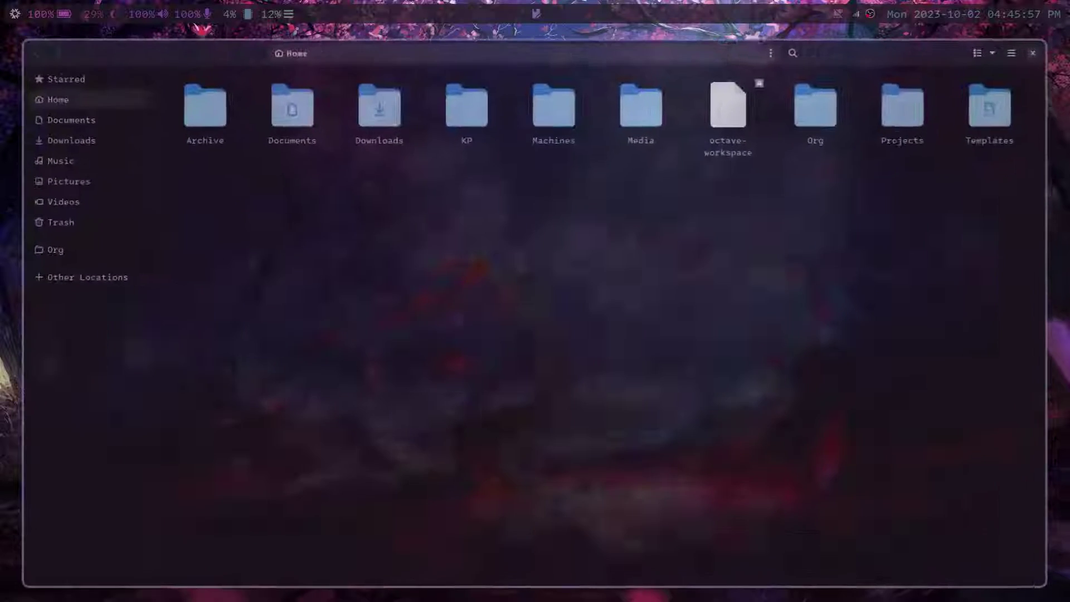
pyautogui.doubleClick(262, 108)
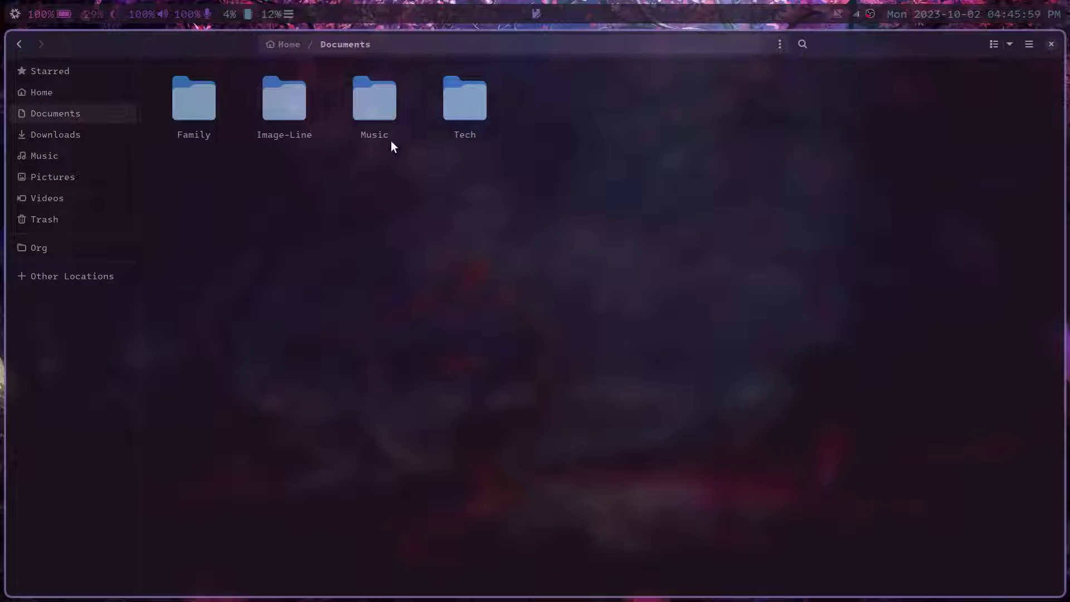
pyautogui.doubleClick(464, 106)
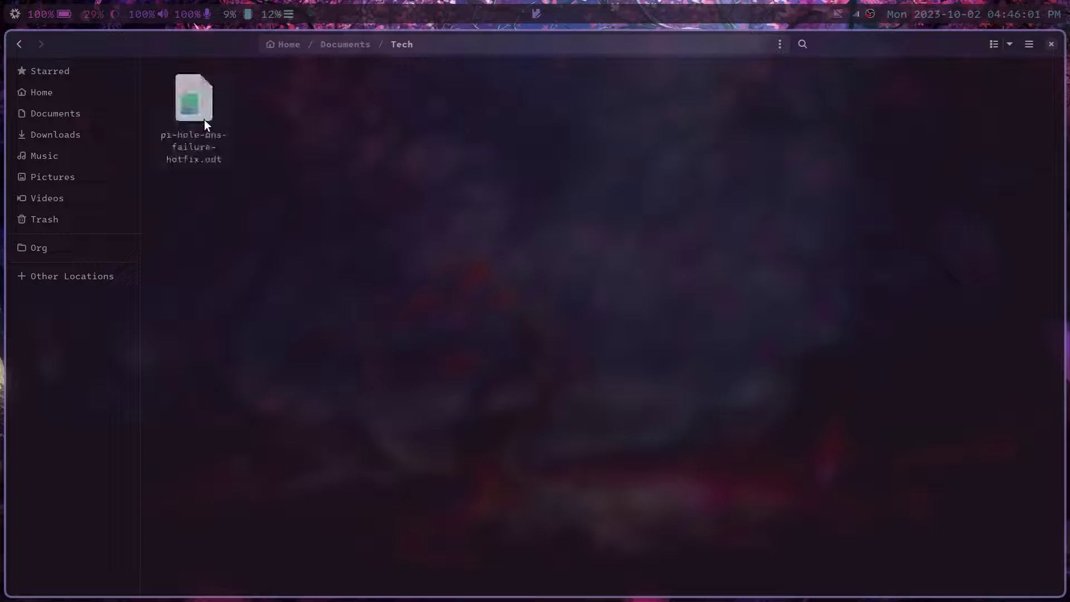
pyautogui.doubleClick(205, 111)
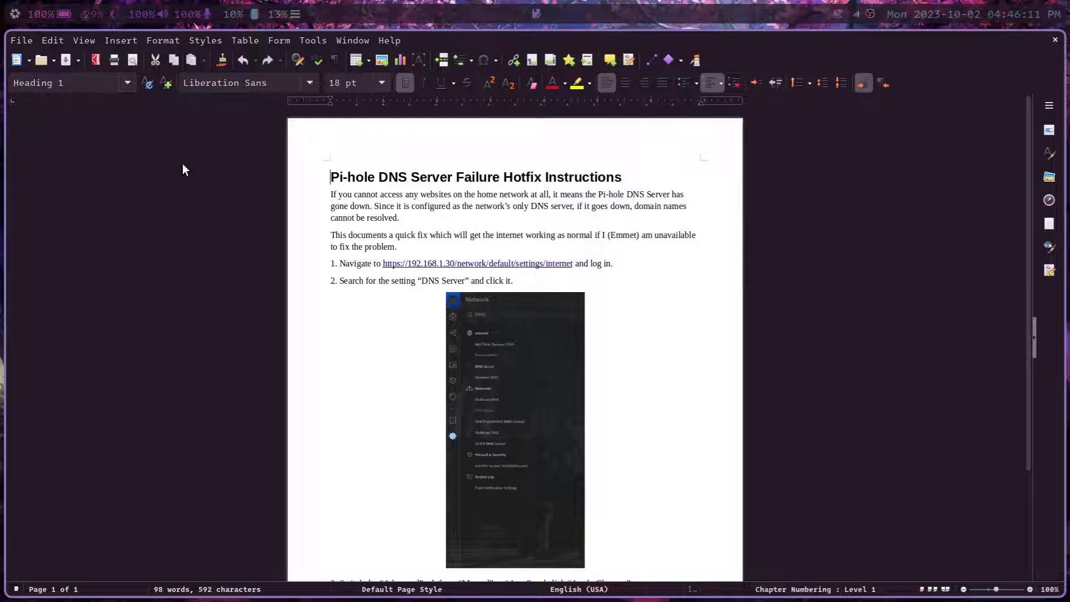
pyautogui.hotkey('ctrl', 'q')
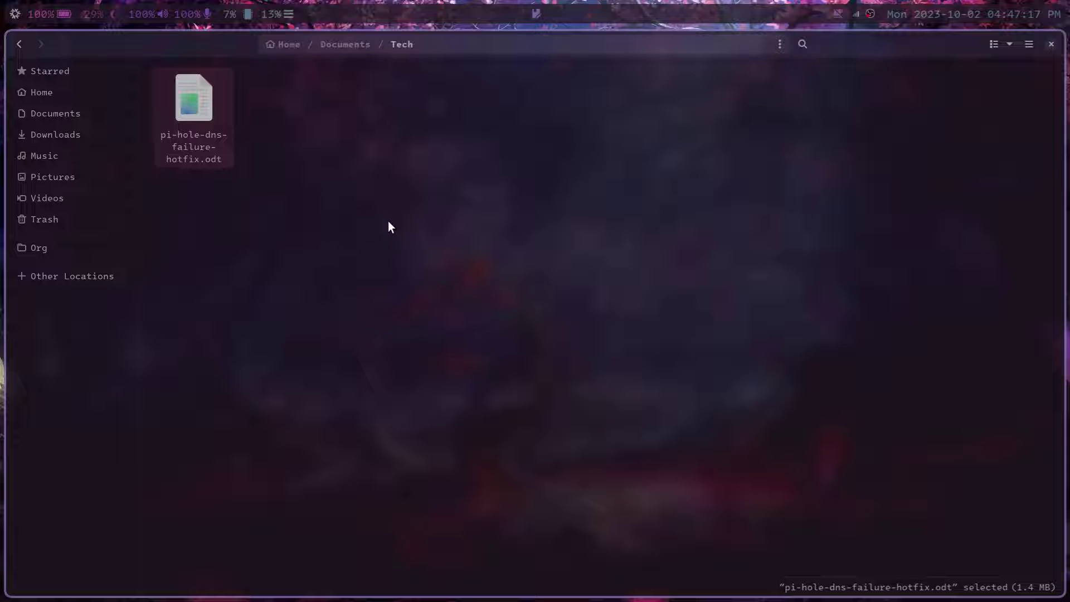
# Step: Open Stargazer.flp from Documents/Music in FL Studio, then close FL Studio and the file manager
pyautogui.click(347, 43)
pyautogui.doubleClick(366, 118)
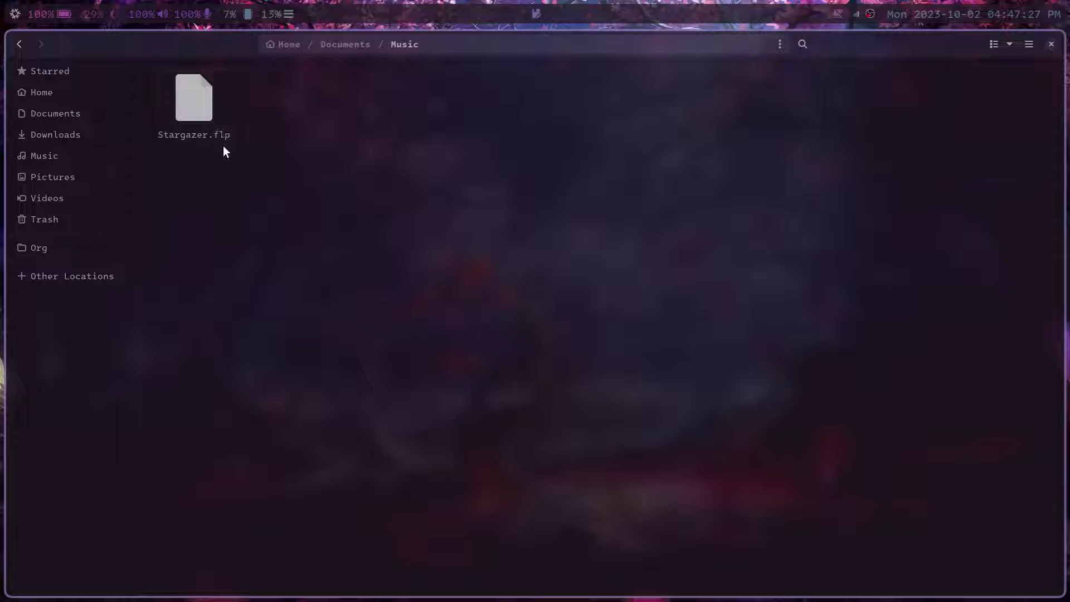
pyautogui.click(204, 111)
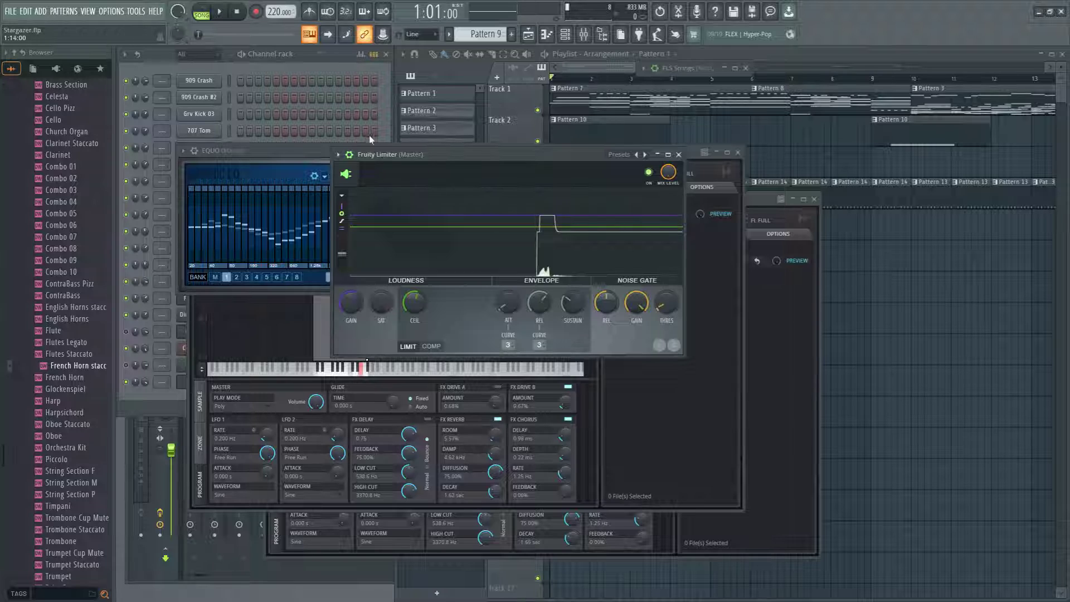
pyautogui.press('F12')
pyautogui.hotkey('alt', 'F4')
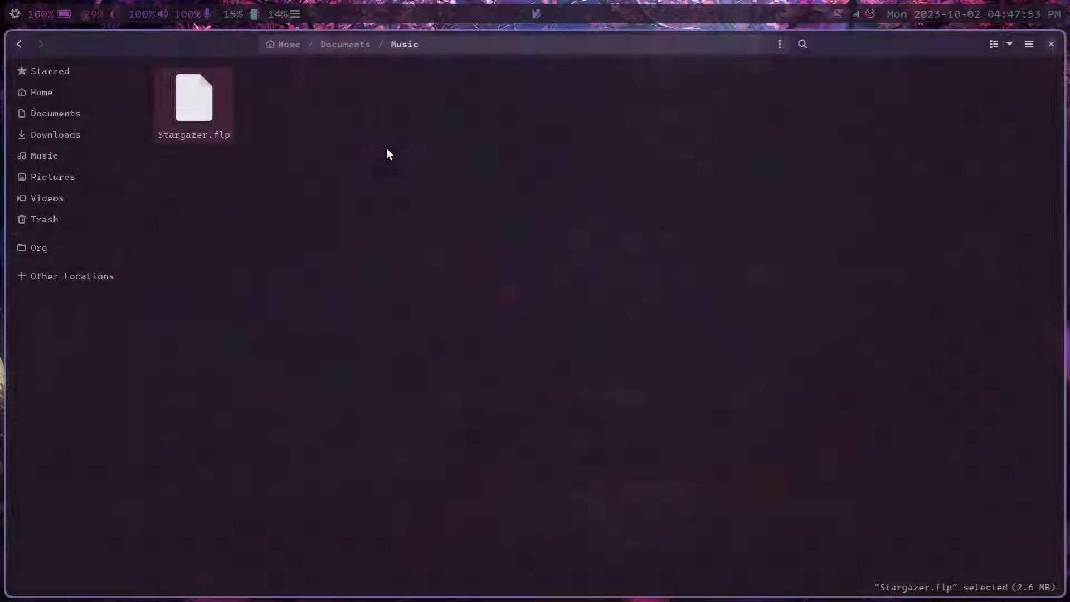
pyautogui.hotkey('alt', 'F4')
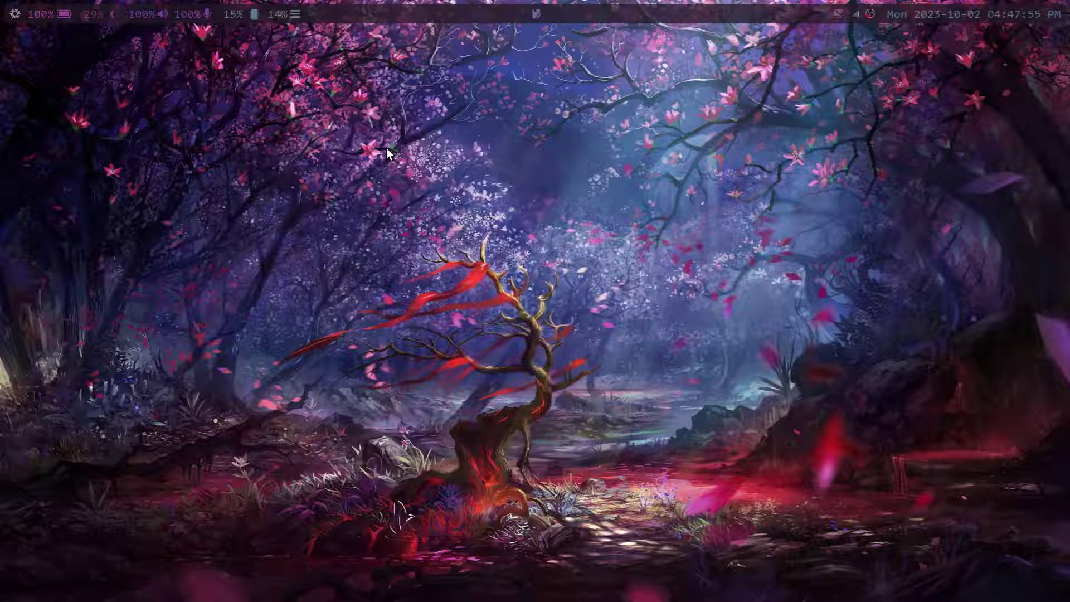
# Step: Launch Bottles, view the details of the FL Studio bottle, and quit Bottles
pyautogui.press('super+d')
pyautogui.write('bot')
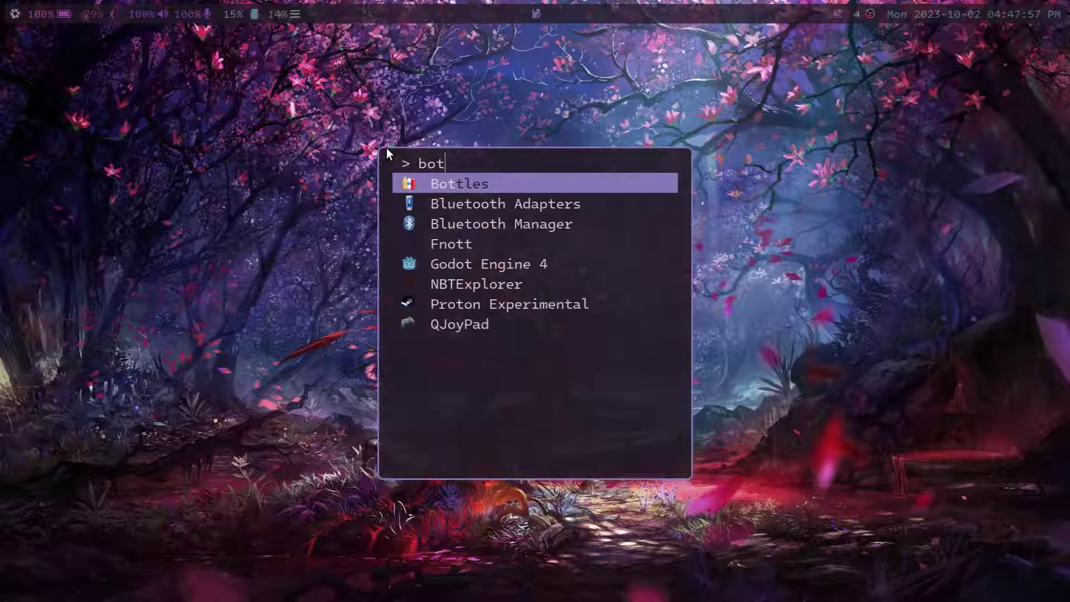
pyautogui.write('tles')
pyautogui.press('Return')
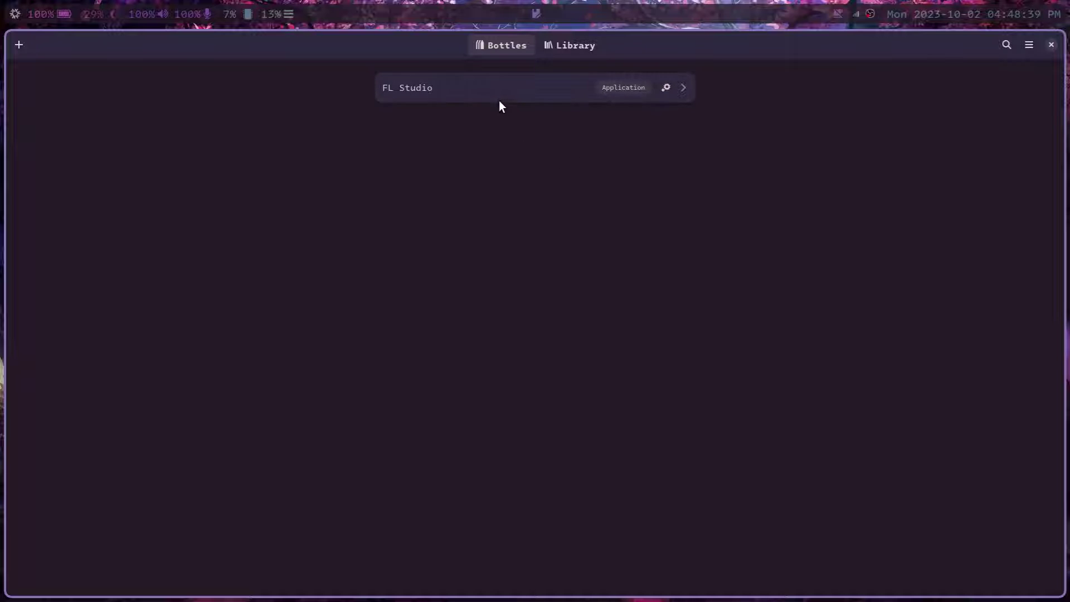
pyautogui.click(683, 87)
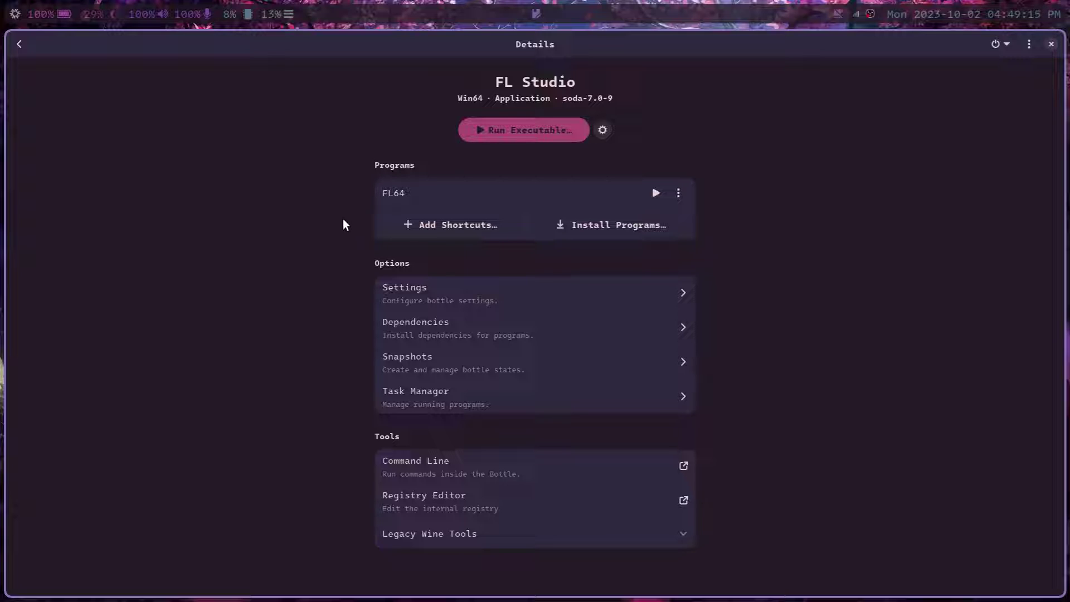
pyautogui.hotkey('ctrl', 'q')
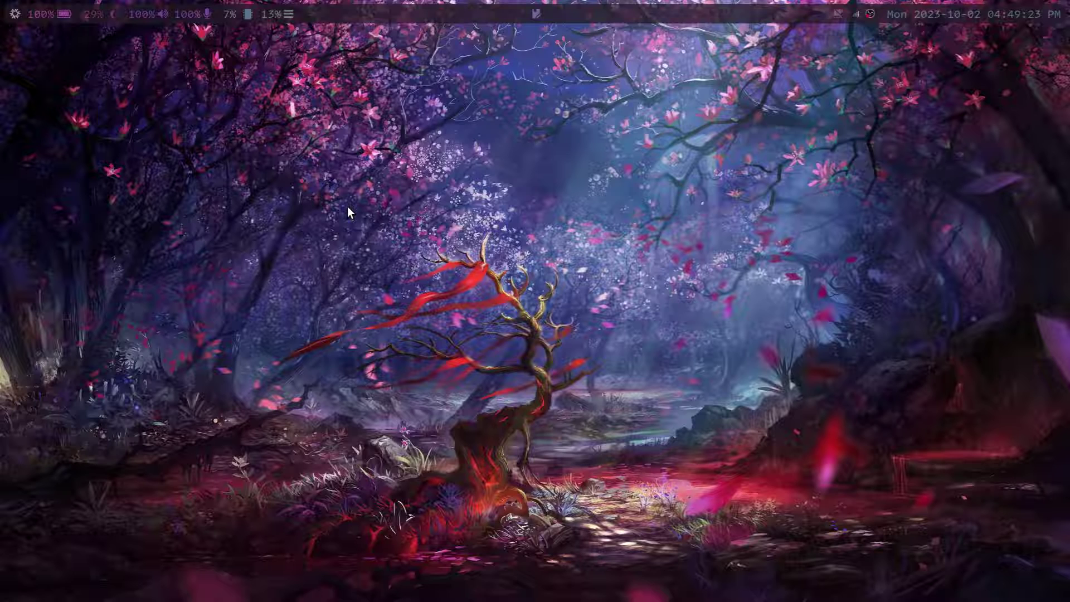
# Step: Open a terminal and start FL Studio with the flstudio command
pyautogui.press('super+Return')
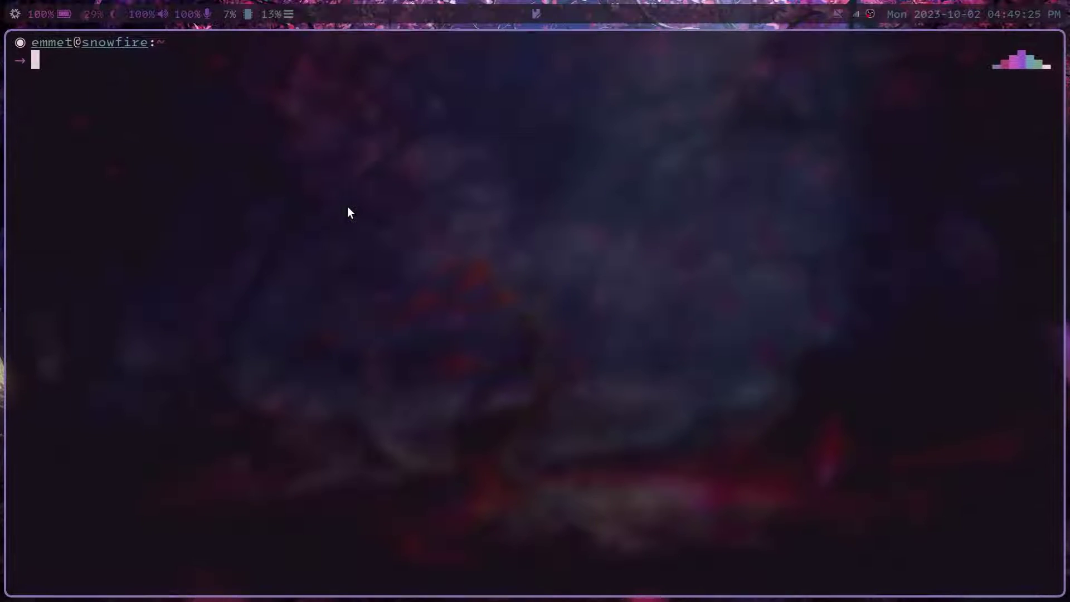
pyautogui.write('fl')
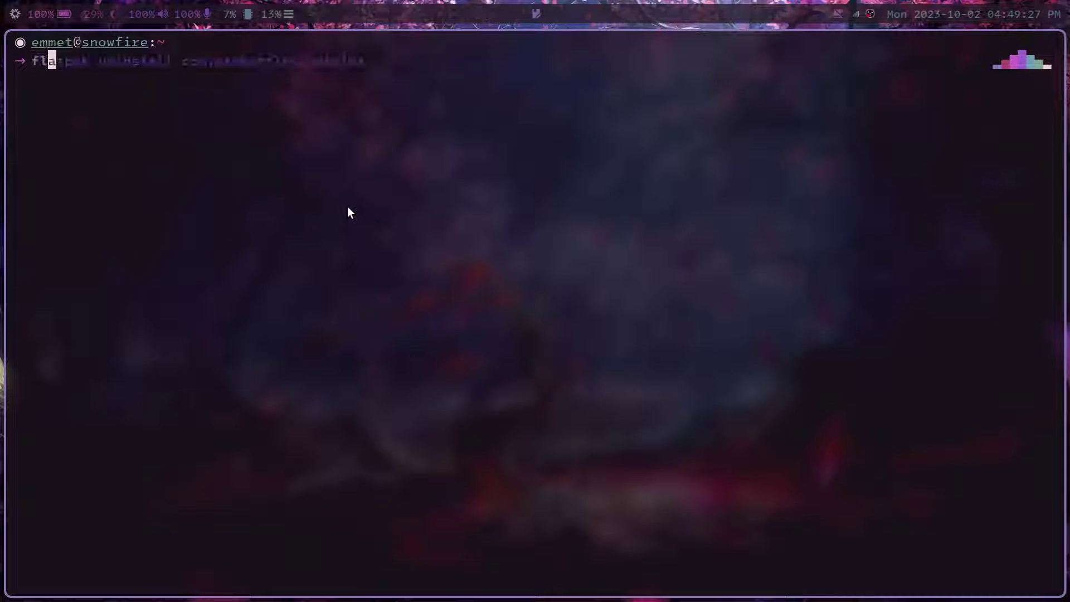
pyautogui.write('studio')
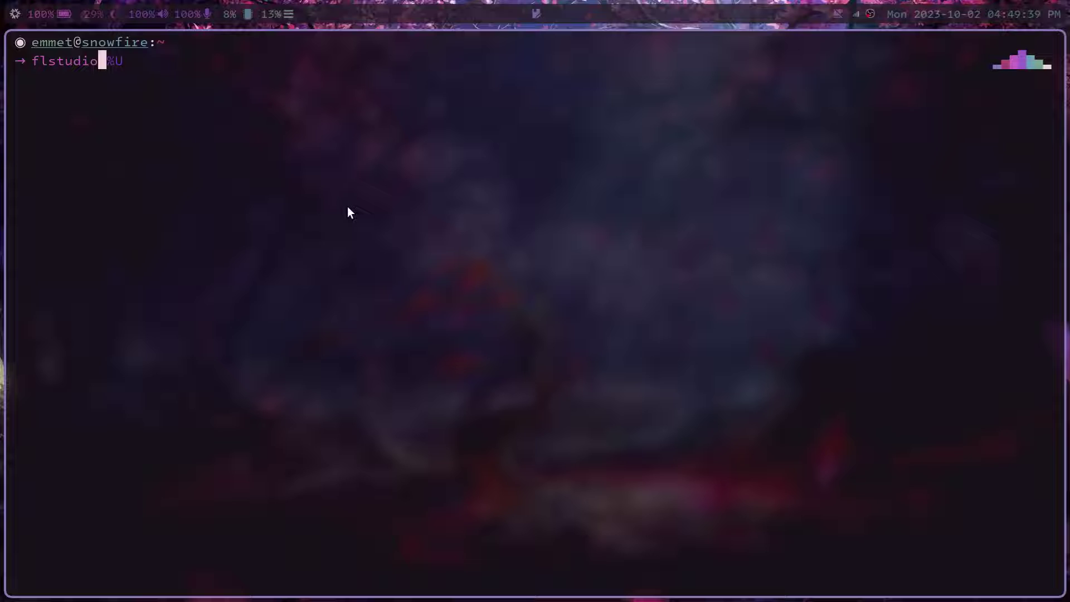
pyautogui.press('Return')
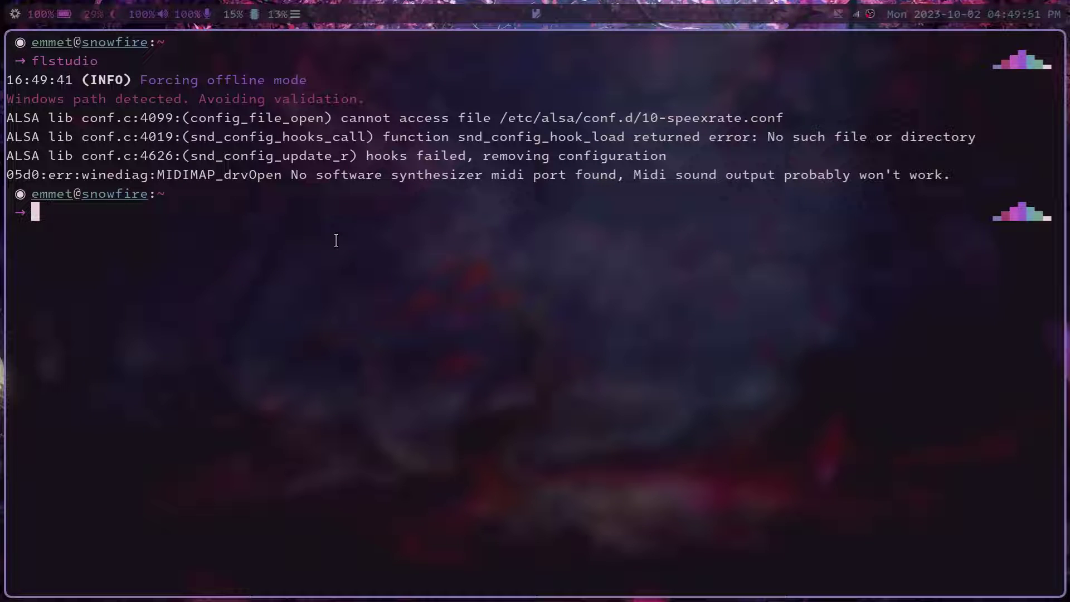
# Step: Change to the Documents/Music directory in the terminal and list its contents
pyautogui.write('cd Documets')
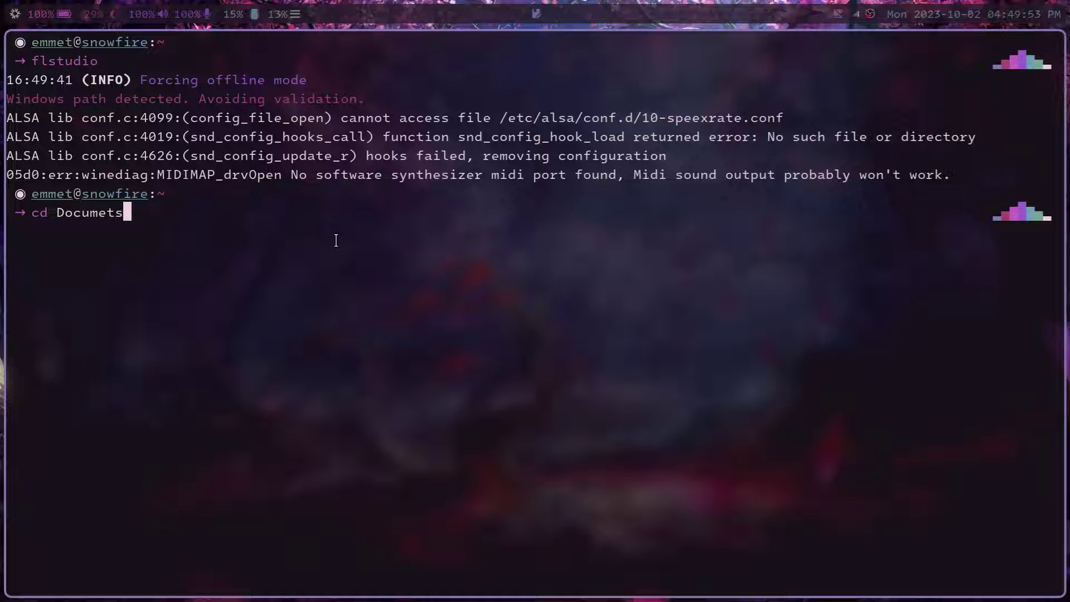
pyautogui.press('BackSpace')
pyautogui.press('BackSpace')
pyautogui.write('nts/Music')
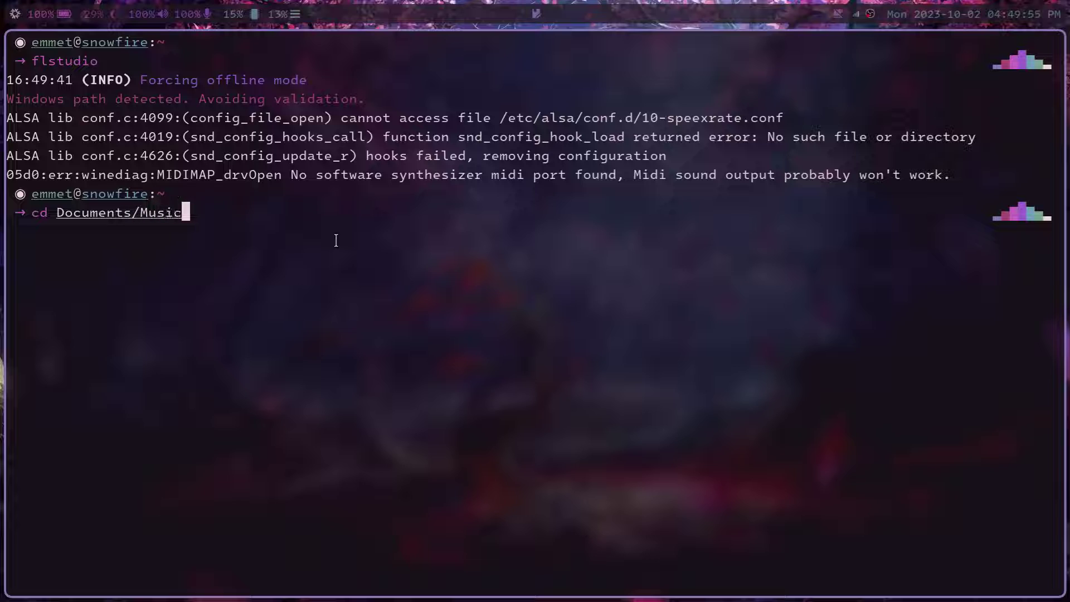
pyautogui.press('Return')
pyautogui.write('ls')
pyautogui.press('Return')
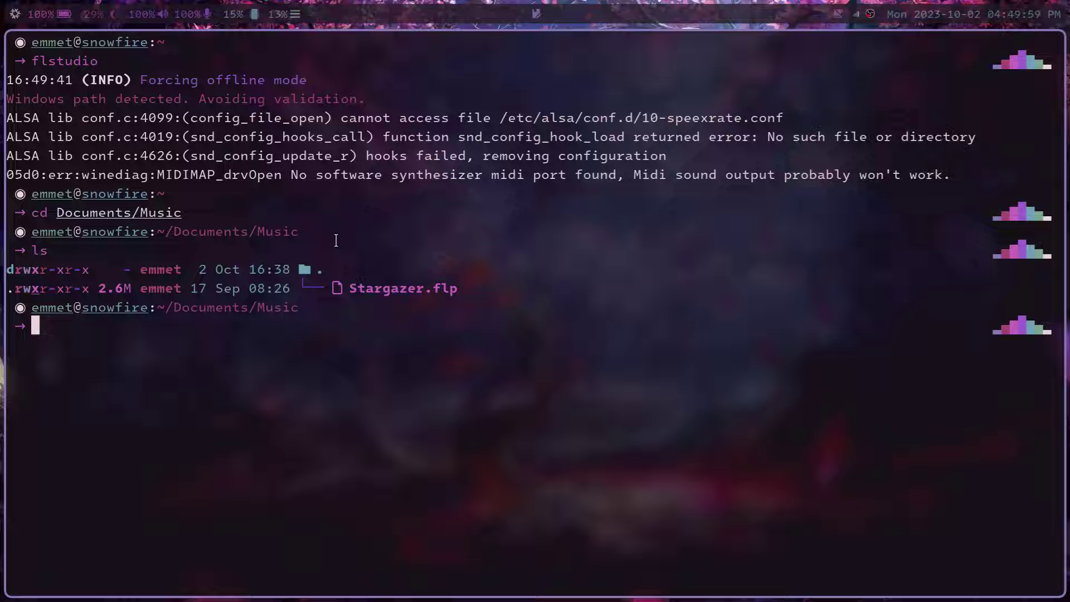
# Step: Open the project from the terminal by running flstudio Stargazer.flp
pyautogui.write('fls')
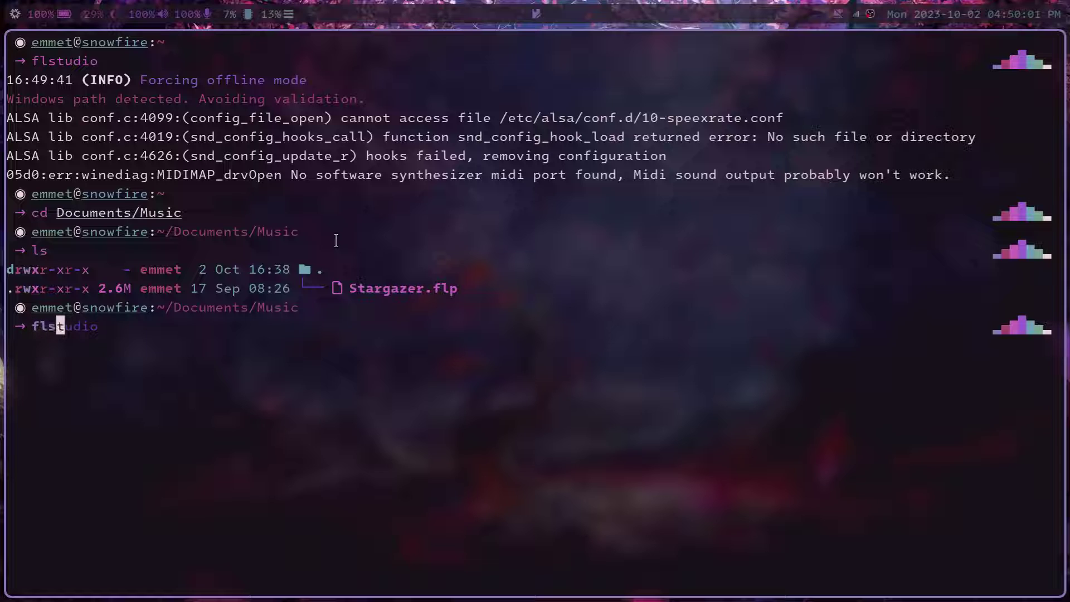
pyautogui.press('Right')
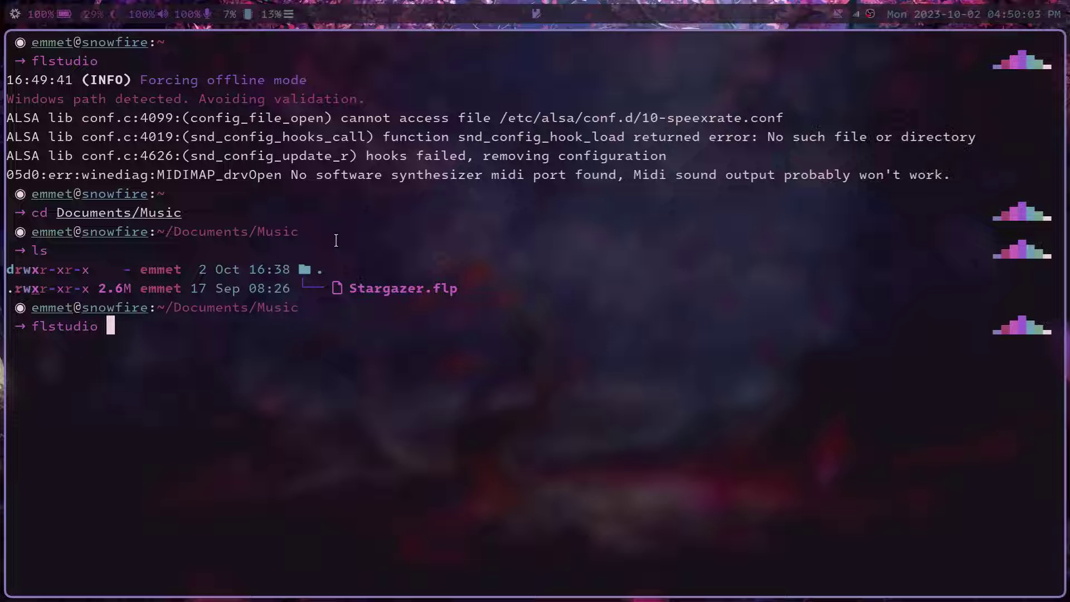
pyautogui.write('Stargazer.flp')
pyautogui.press('Return')
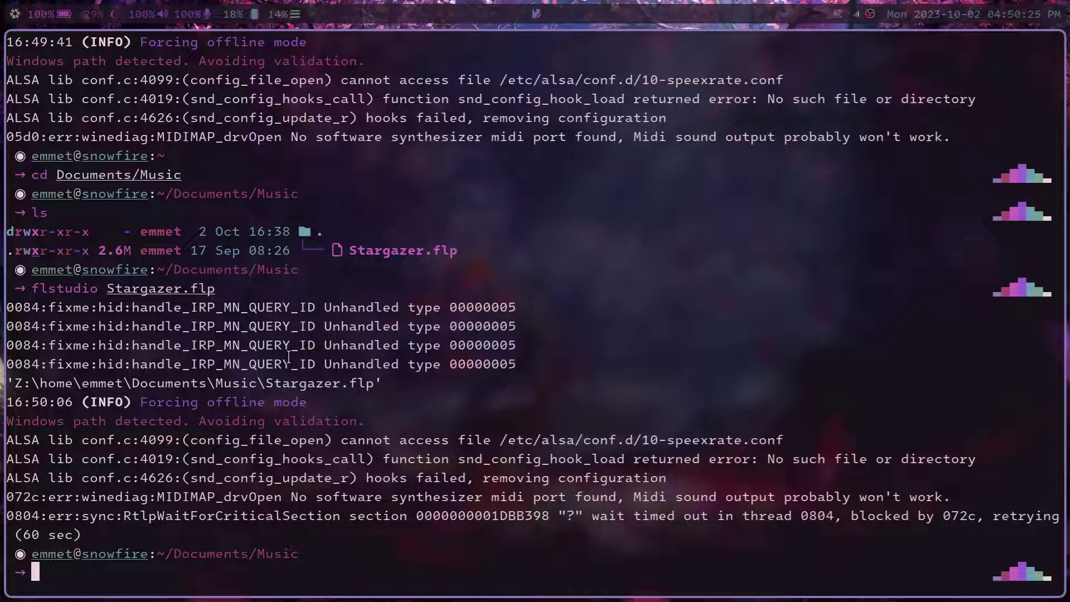
# Step: Return to the home directory and clear the terminal
pyautogui.write('cd')
pyautogui.press('Return')
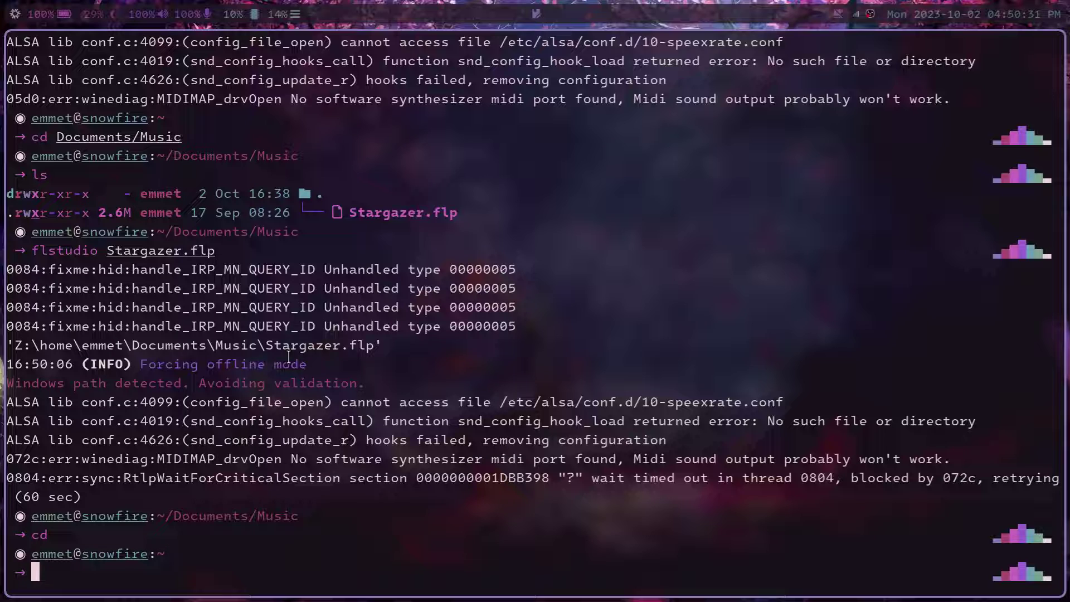
pyautogui.write('clear')
pyautogui.press('Return')
# Step: Change to the .local/bin directory under the home directory
pyautogui.write('cd .local/bni')
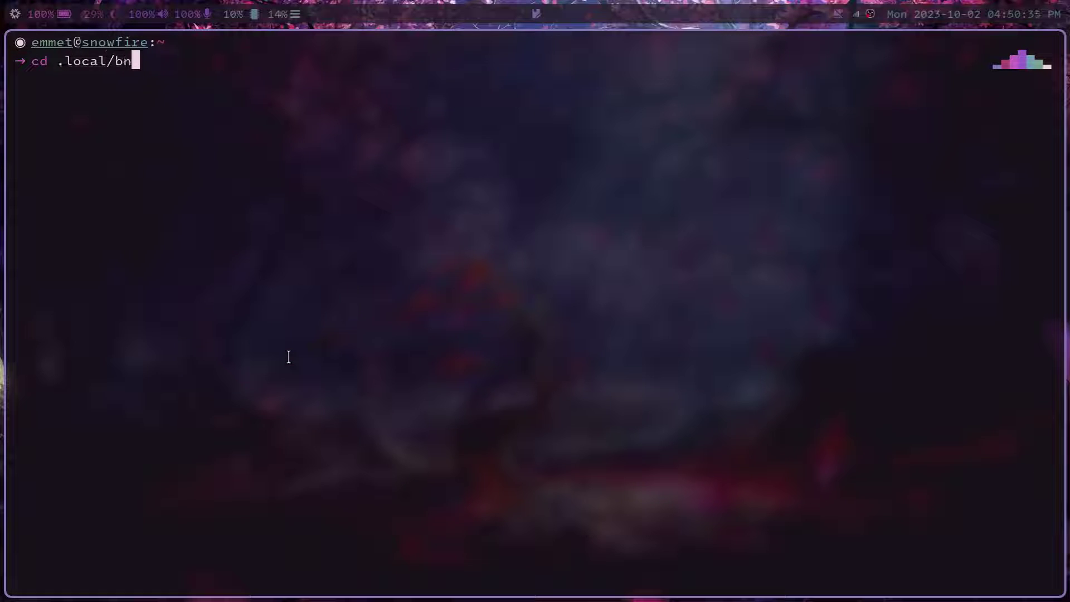
pyautogui.press('Return')
pyautogui.press('Up')
pyautogui.press('BackSpace')
pyautogui.press('BackSpace')
pyautogui.write('in')
pyautogui.press('Return')
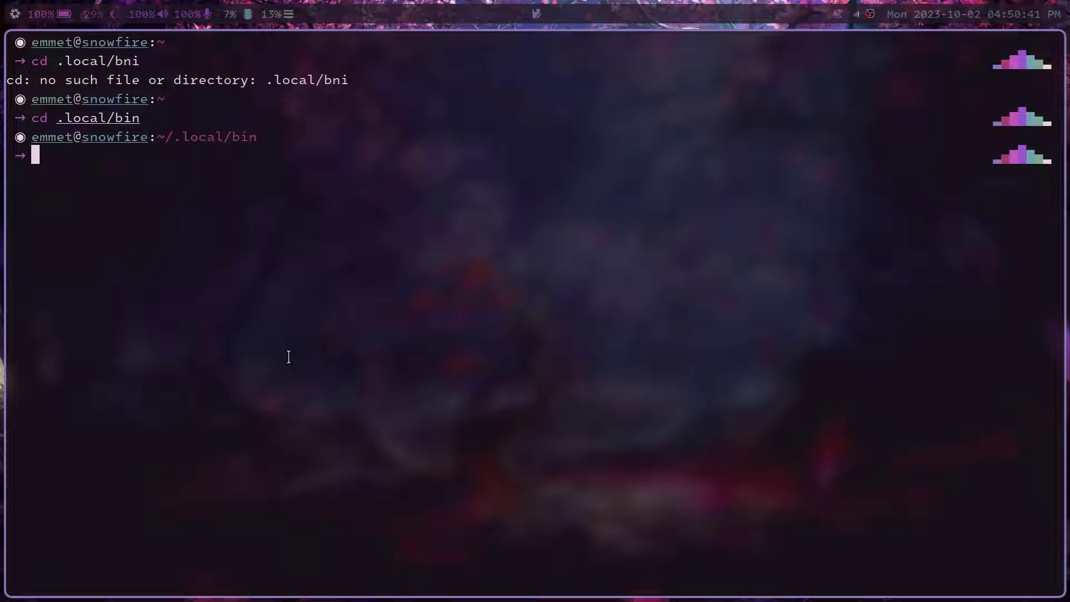
# Step: Start a script named flstudio in Vim with the line #!/bin/sh, and quit without saving it
pyautogui.write('vim flstudio')
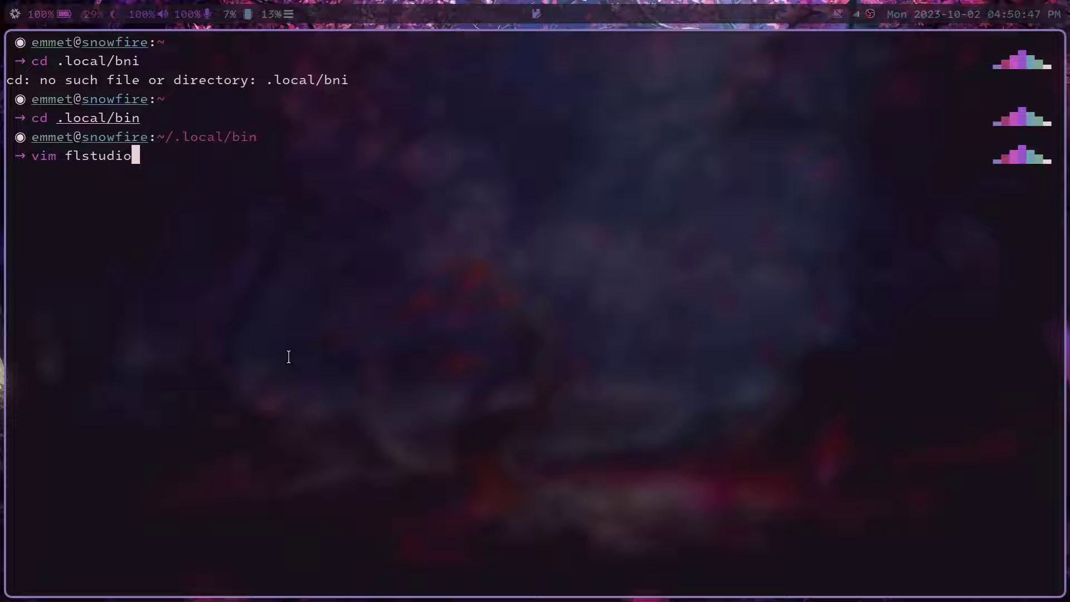
pyautogui.press('Return')
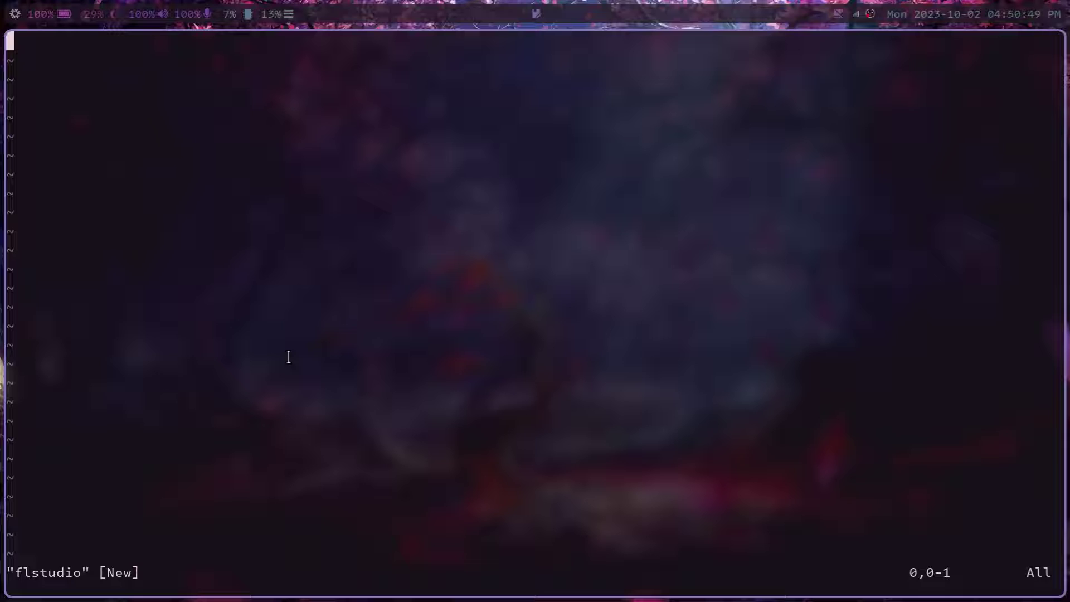
pyautogui.write('i#!/bin/')
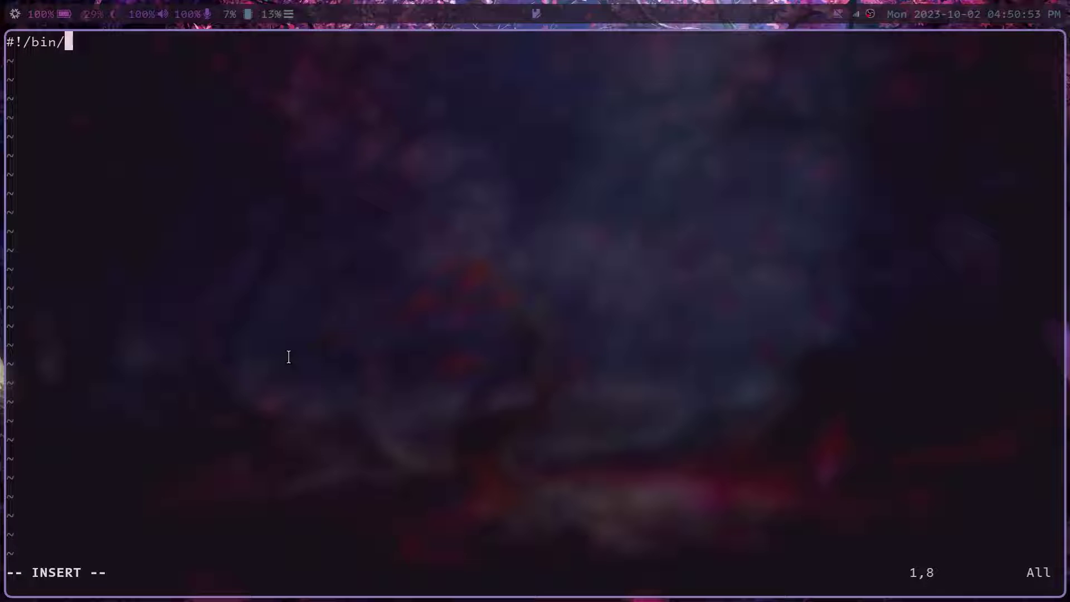
pyautogui.write('sh')
pyautogui.press('Return')
pyautogui.press('Escape')
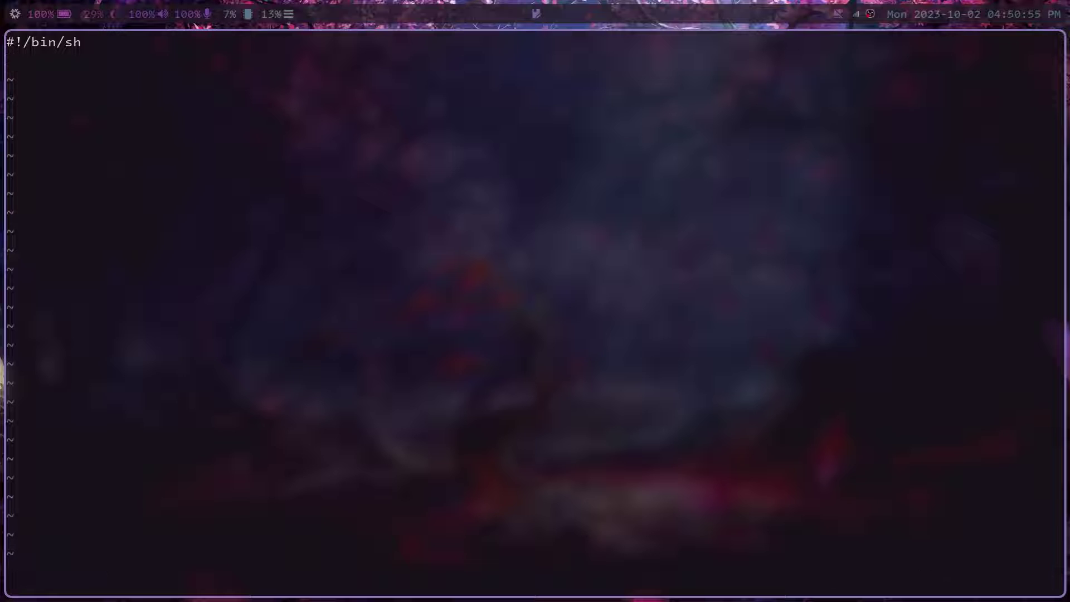
pyautogui.write(':')
pyautogui.write('q')
pyautogui.press('Return')
pyautogui.write(':q!')
pyautogui.press('Return')
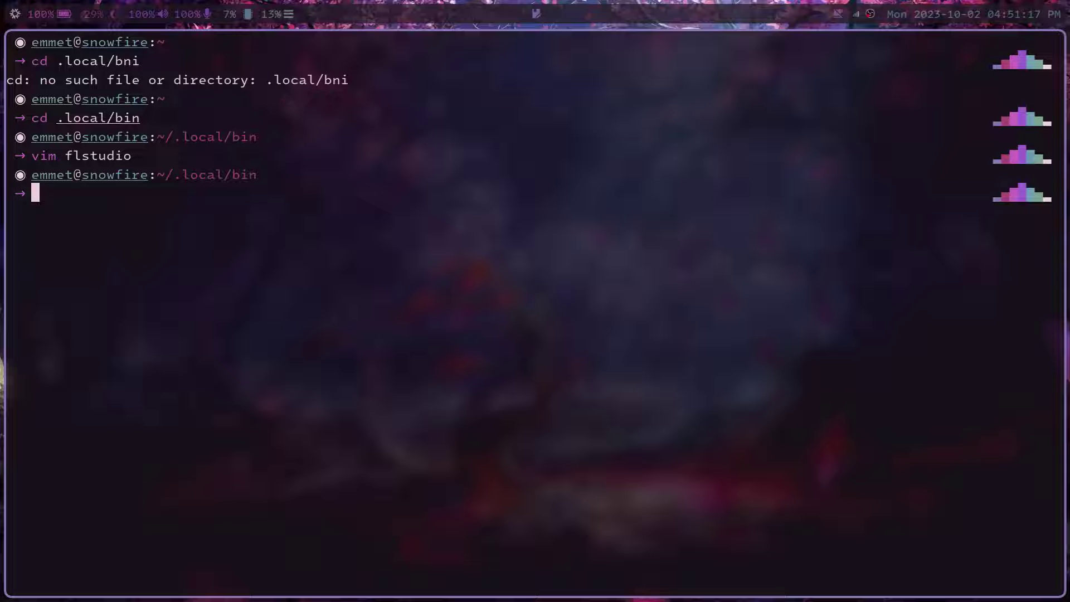
pyautogui.write('chmod +x')
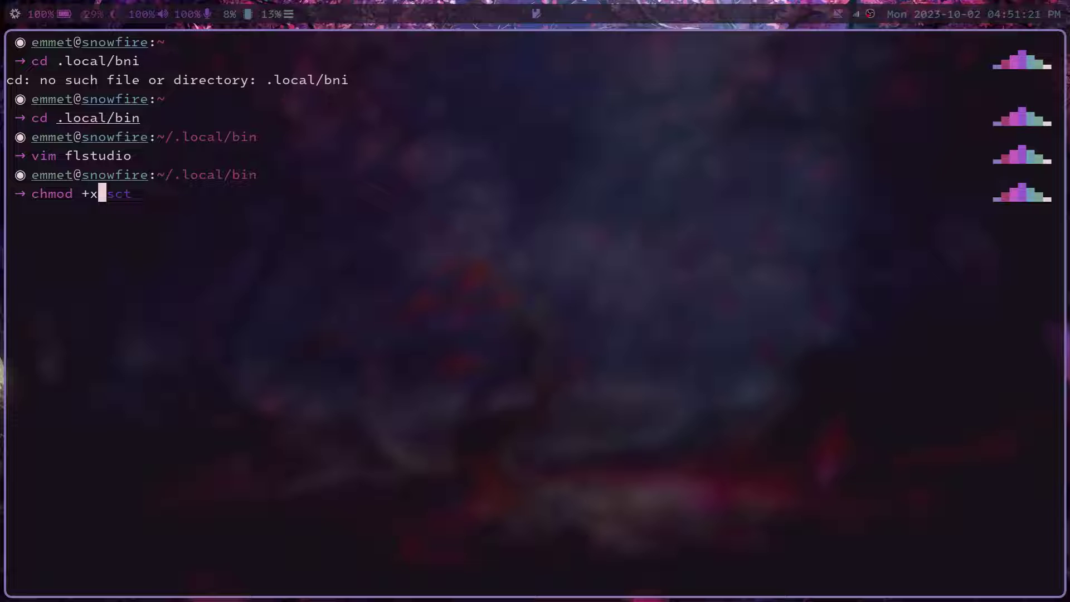
pyautogui.press('BackSpace')
pyautogui.press('BackSpace')
pyautogui.press('BackSpace')
pyautogui.press('BackSpace')
pyautogui.press('BackSpace')
pyautogui.press('BackSpace')
pyautogui.press('BackSpace')
pyautogui.press('BackSpace')
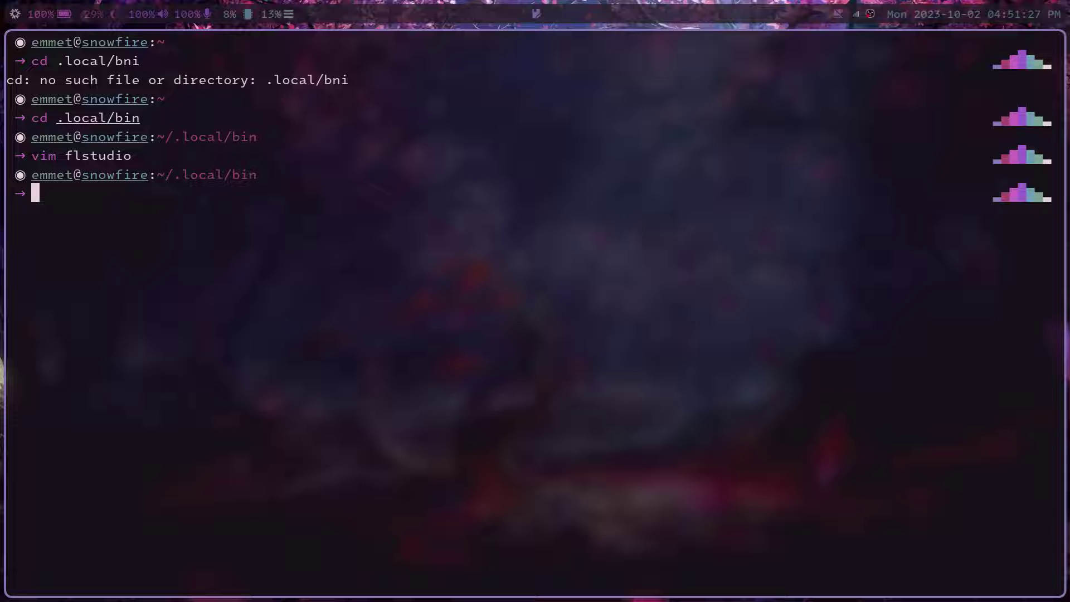
# Step: Return to the home directory and close the terminal to get back to the desktop
pyautogui.write('cd')
pyautogui.press('Return')
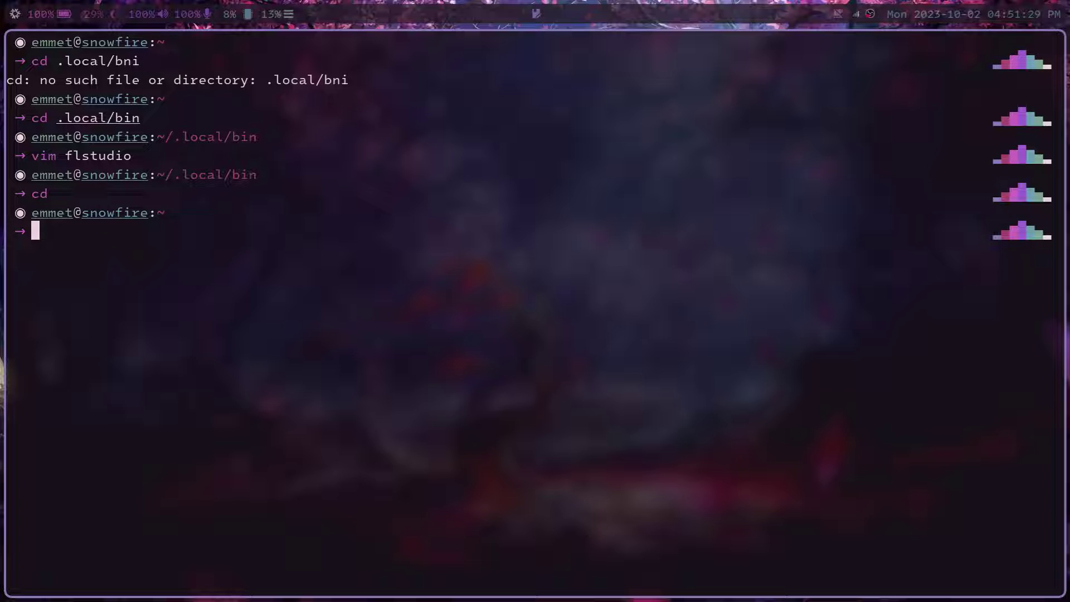
pyautogui.press('super+e')
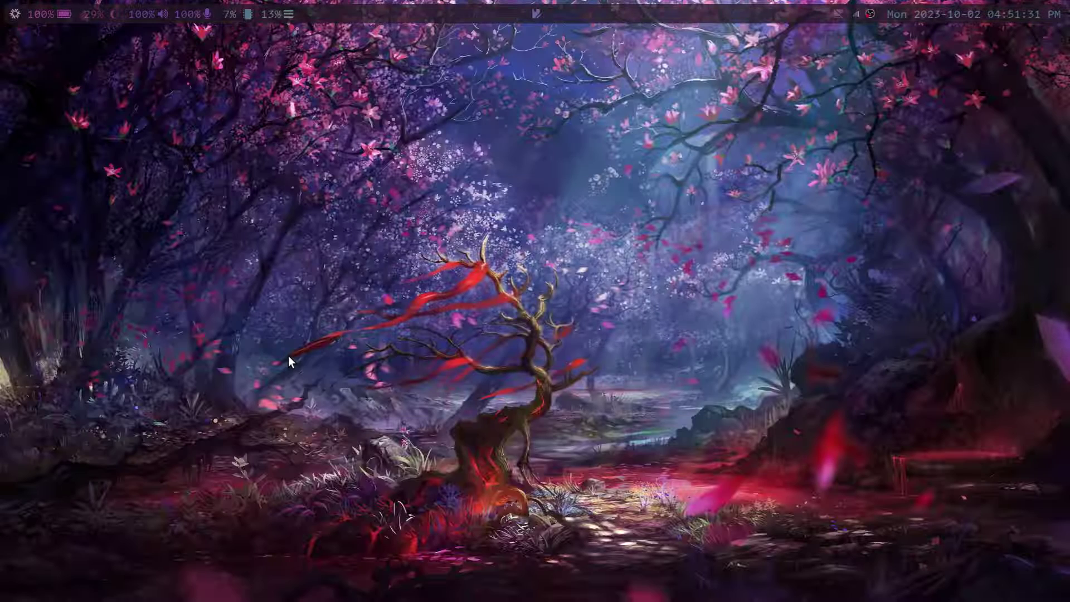
# Step: In Emacs, open profiles/work/home.nix from the ~/.dotfiles/ project
pyautogui.press('space')
pyautogui.press('p')
pyautogui.press('p')
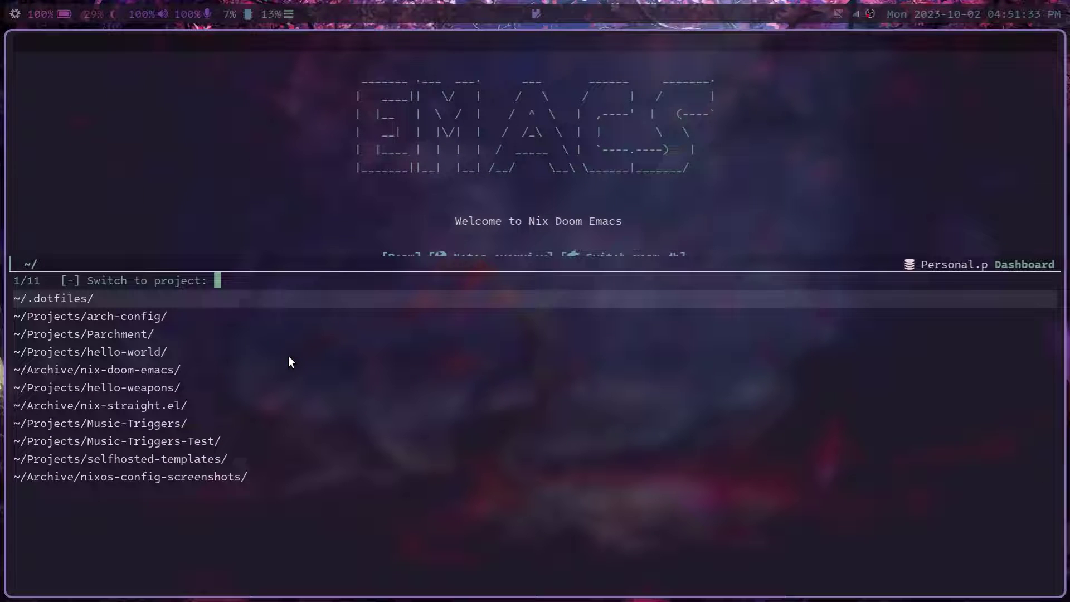
pyautogui.press('Return')
pyautogui.write('fhome')
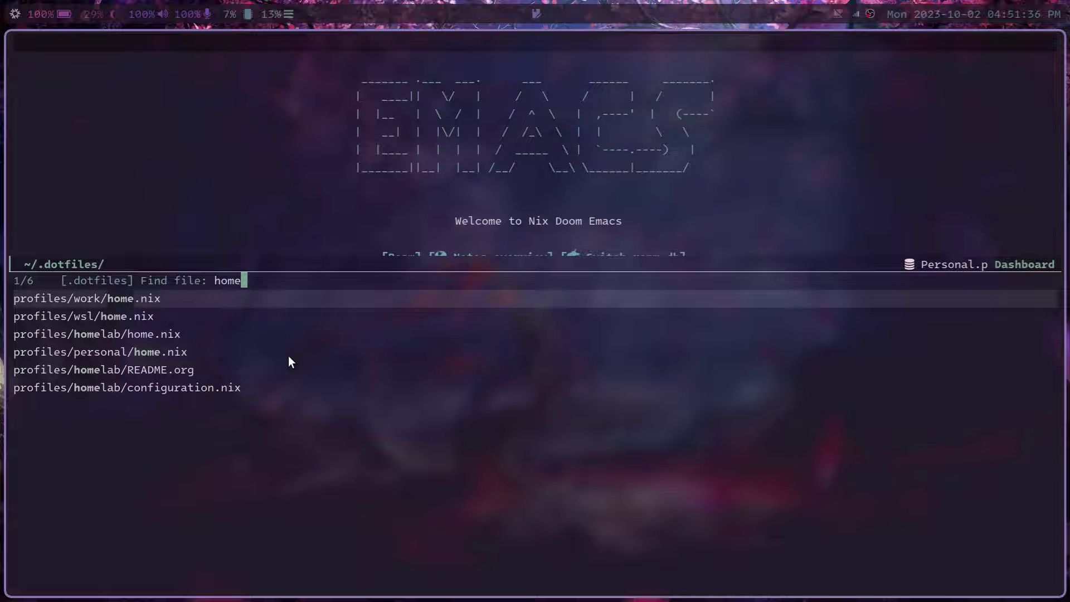
pyautogui.press('Return')
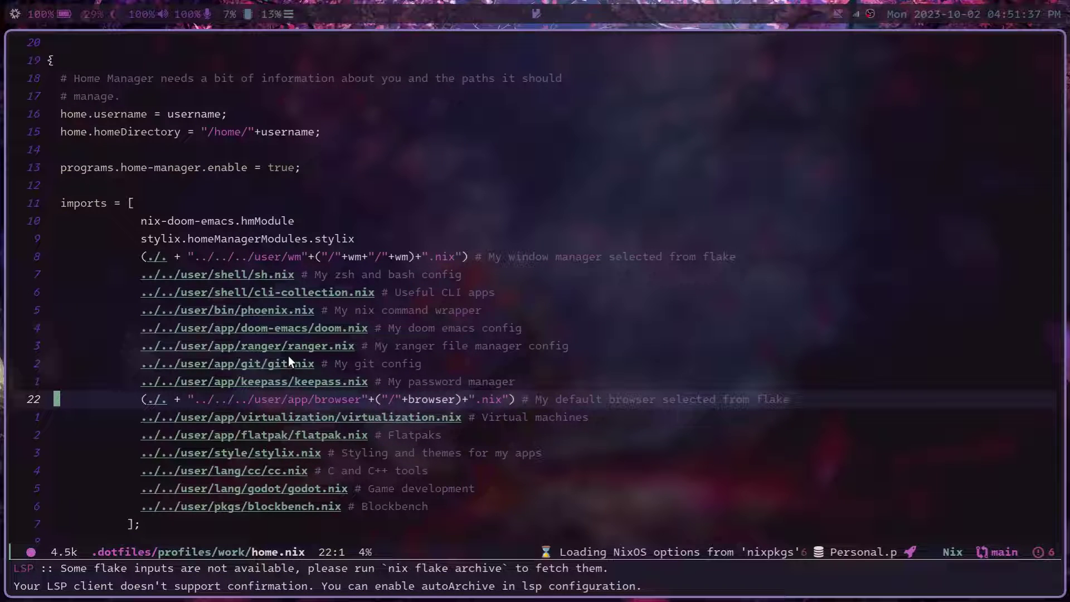
# Step: Find the flstudio shell script definition in home.nix and go to its if [ -z "$1" ] line
pyautogui.scroll(-10, 289, 362)
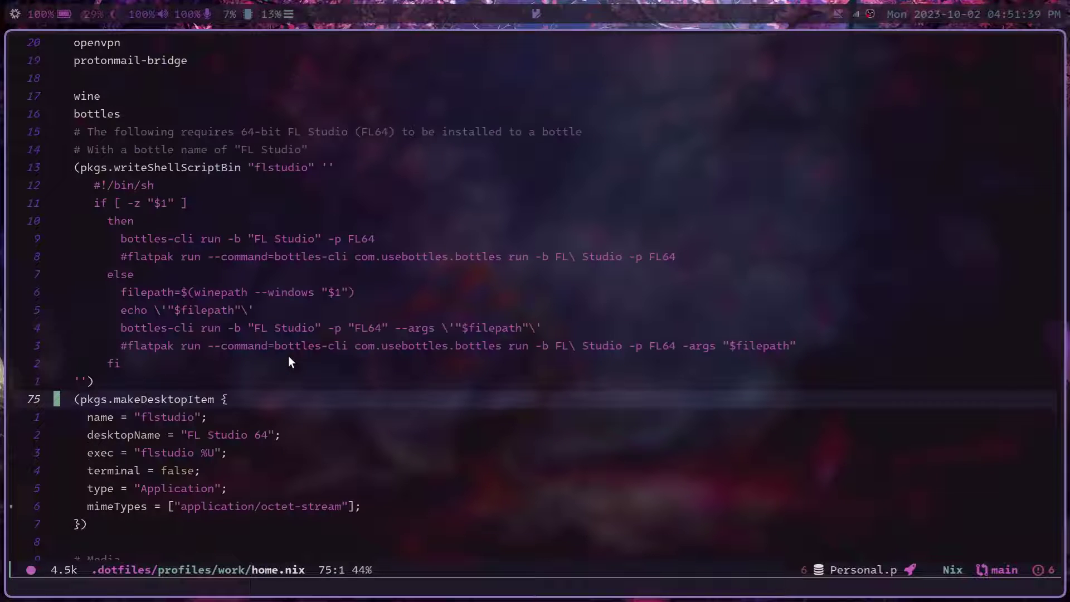
pyautogui.press('k')
pyautogui.press('k')
pyautogui.press('k')
pyautogui.press('k')
pyautogui.press('k')
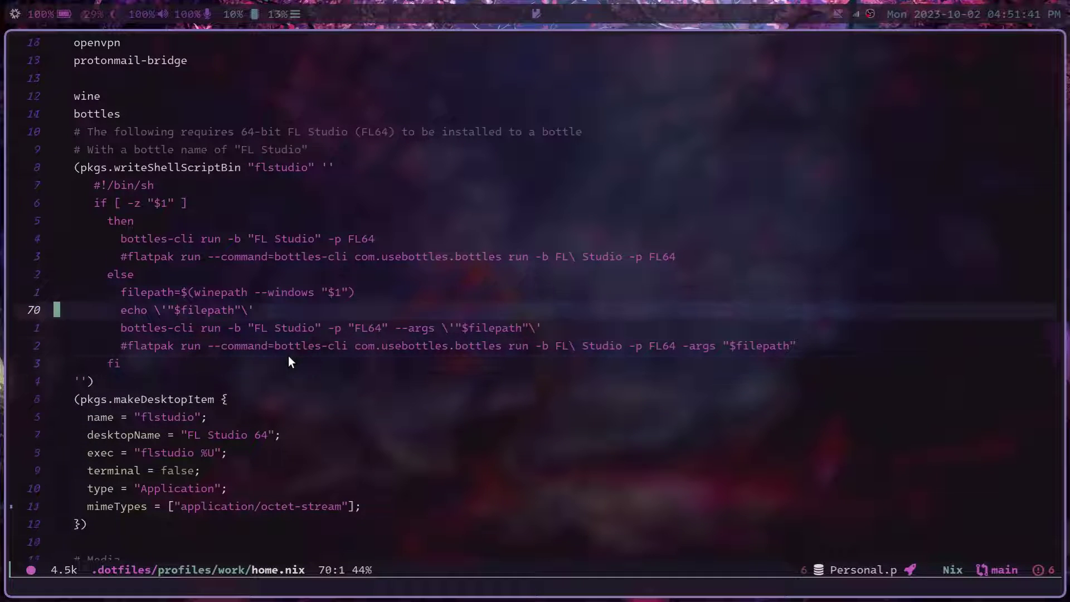
pyautogui.press('k')
pyautogui.press('k')
pyautogui.press('k')
pyautogui.press('k')
pyautogui.press('k')
pyautogui.press('k')
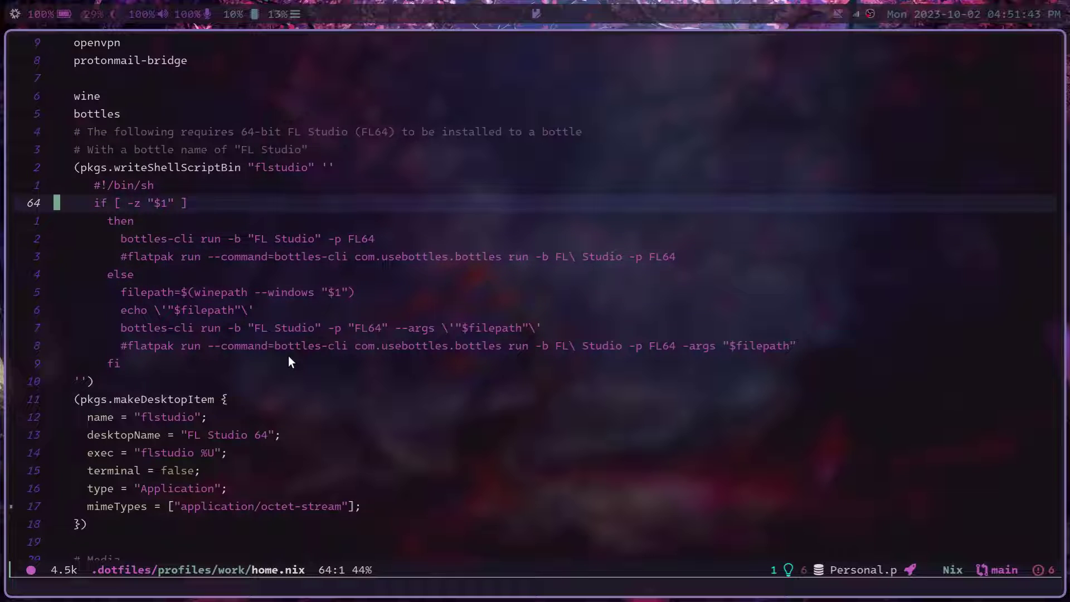
# Step: Enlarge the text three steps and go to the name line of the makeDesktopItem entry below the script
pyautogui.hotkey('ctrl', '=')
pyautogui.hotkey('ctrl', '=')
pyautogui.hotkey('ctrl', '=')
pyautogui.press('j')
pyautogui.press('j')
pyautogui.press('j')
pyautogui.press('j')
pyautogui.press('j')
pyautogui.press('j')
pyautogui.press('j')
pyautogui.press('j')
pyautogui.press('j')
pyautogui.press('j')
pyautogui.press('j')
pyautogui.press('j')
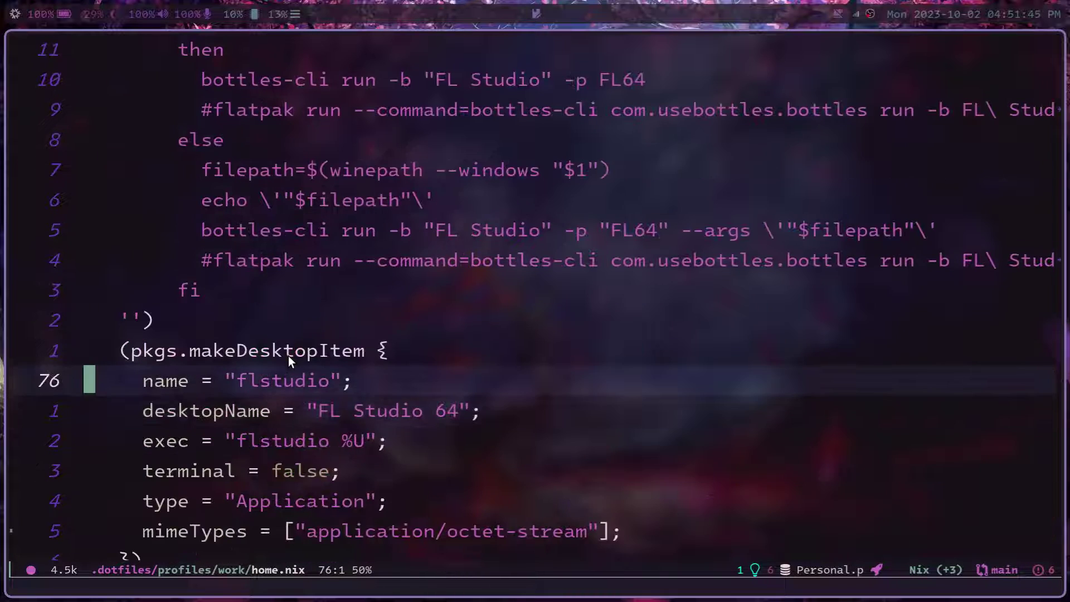
# Step: Return to the pkgs.writeShellScriptBin line and examine the script name flstudio
pyautogui.press('k')
pyautogui.press('k')
pyautogui.press('k')
pyautogui.press('k')
pyautogui.press('k')
pyautogui.press('k')
pyautogui.press('k')
pyautogui.press('k')
pyautogui.press('k')
pyautogui.press('k')
pyautogui.press('k')
pyautogui.press('k')
pyautogui.press('k')
pyautogui.press('k')
pyautogui.press('l')
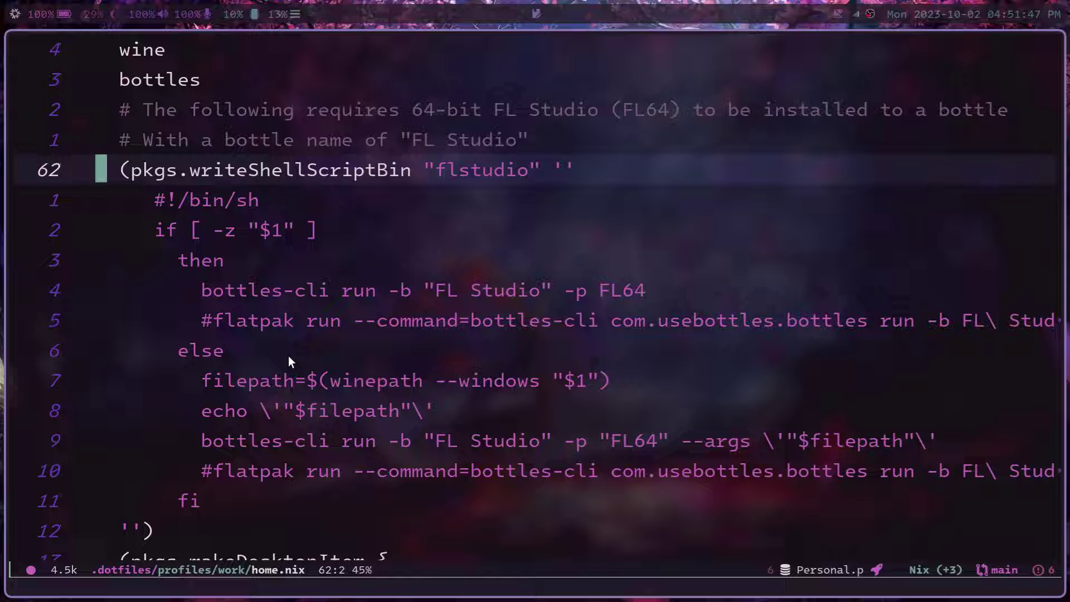
pyautogui.press('w')
pyautogui.press('w')
pyautogui.press('w')
pyautogui.press('w')
pyautogui.press('w')
pyautogui.press('w')
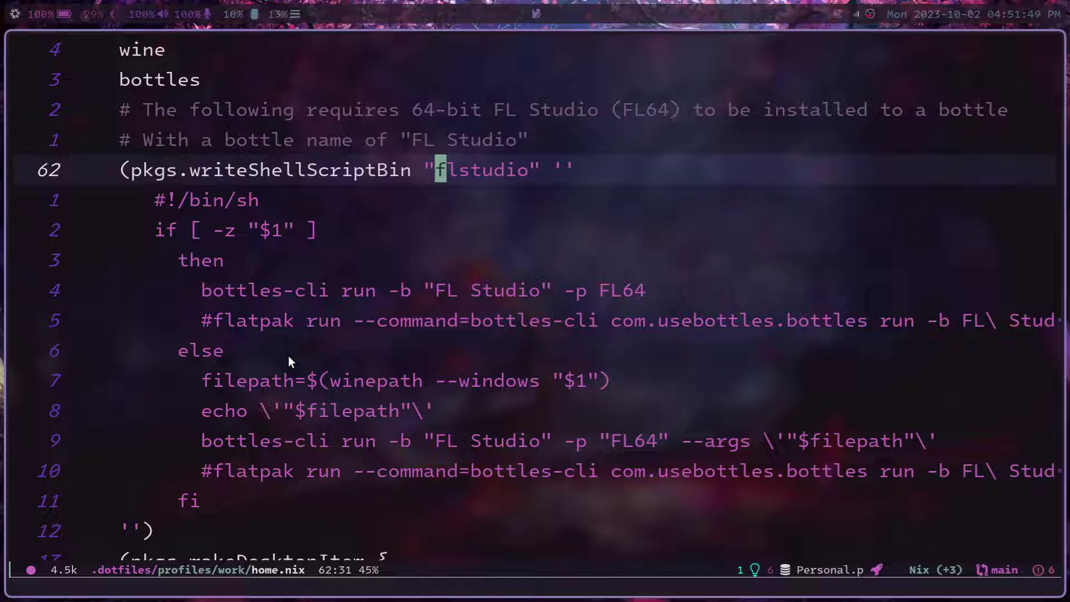
# Step: Examine the script's #!/bin/sh line and the condition testing for an empty first argument
pyautogui.press('l')
pyautogui.press('l')
pyautogui.press('l')
pyautogui.press('l')
pyautogui.press('l')
pyautogui.press('l')
pyautogui.press('l')
pyautogui.press('j')
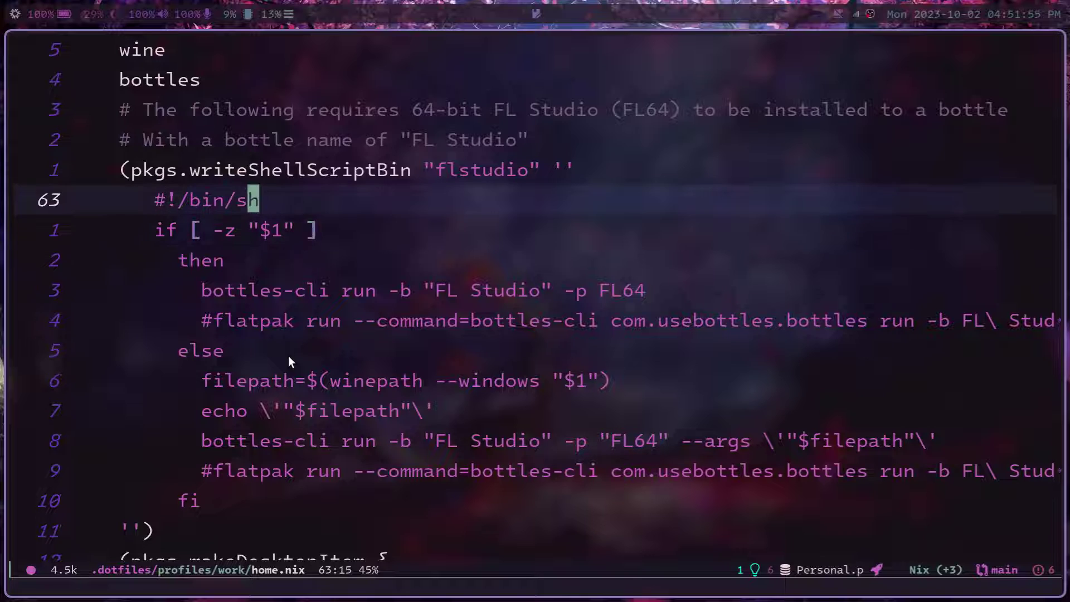
pyautogui.press('j')
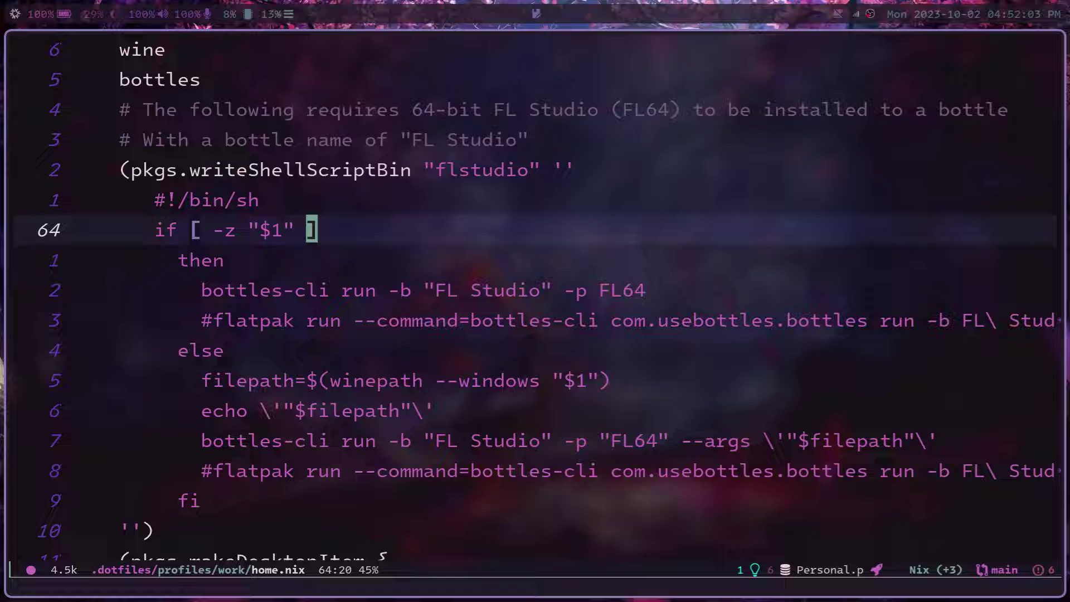
# Step: Examine the bottles-cli run command under then, from its start up to the "FL Studio" bottle name
pyautogui.click(523, 290)
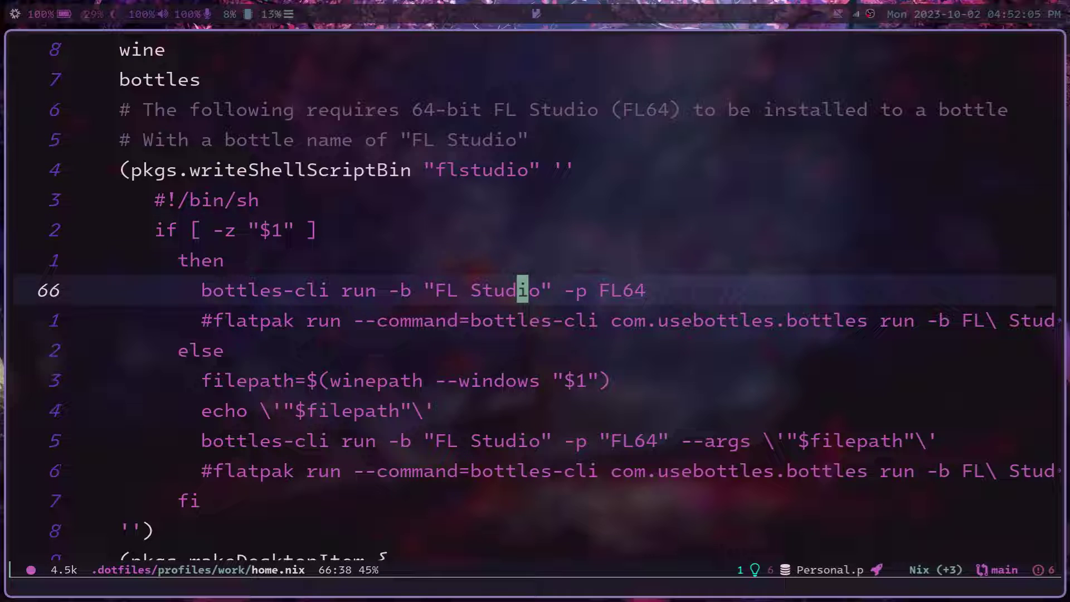
pyautogui.click(136, 289)
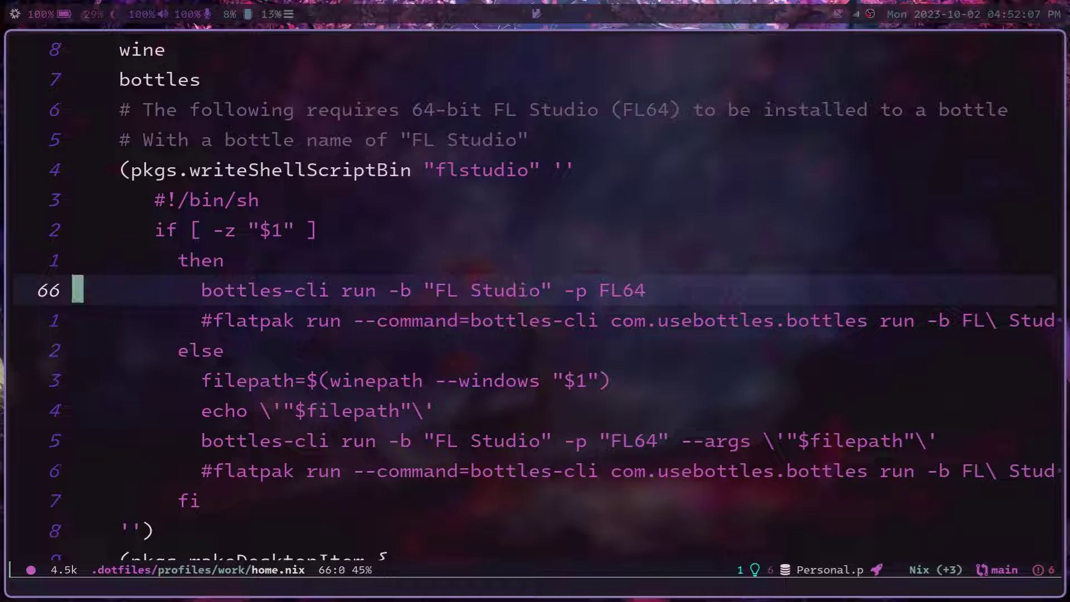
pyautogui.click(206, 290)
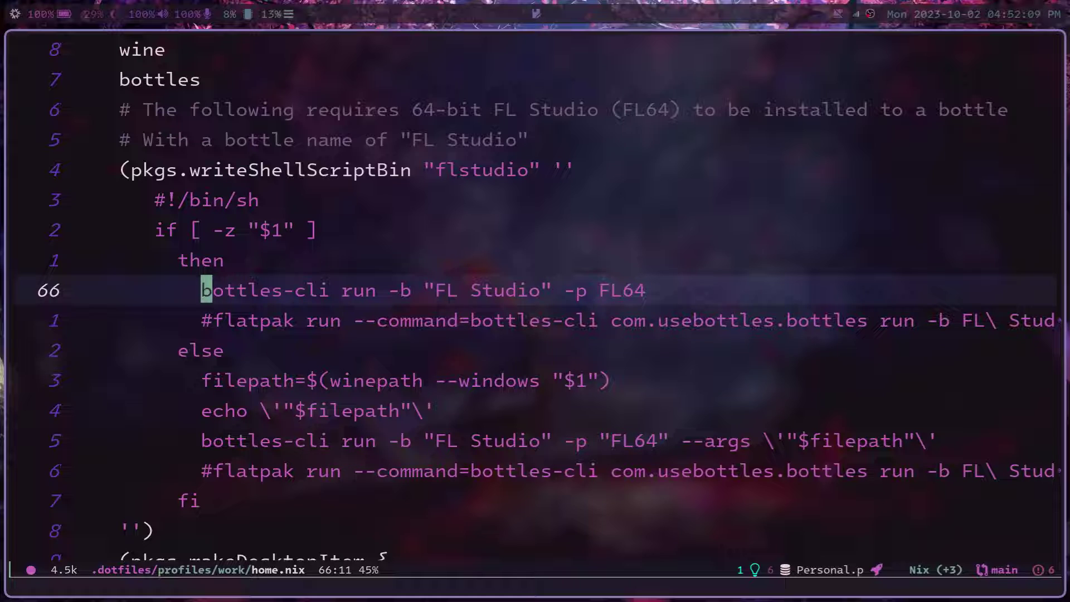
pyautogui.press('l')
pyautogui.press('l')
pyautogui.press('l')
pyautogui.press('l')
pyautogui.press('l')
pyautogui.press('l')
pyautogui.press('l')
pyautogui.press('l')
pyautogui.press('l')
pyautogui.press('l')
pyautogui.press('l')
pyautogui.press('l')
pyautogui.press('l')
pyautogui.press('l')
pyautogui.press('l')
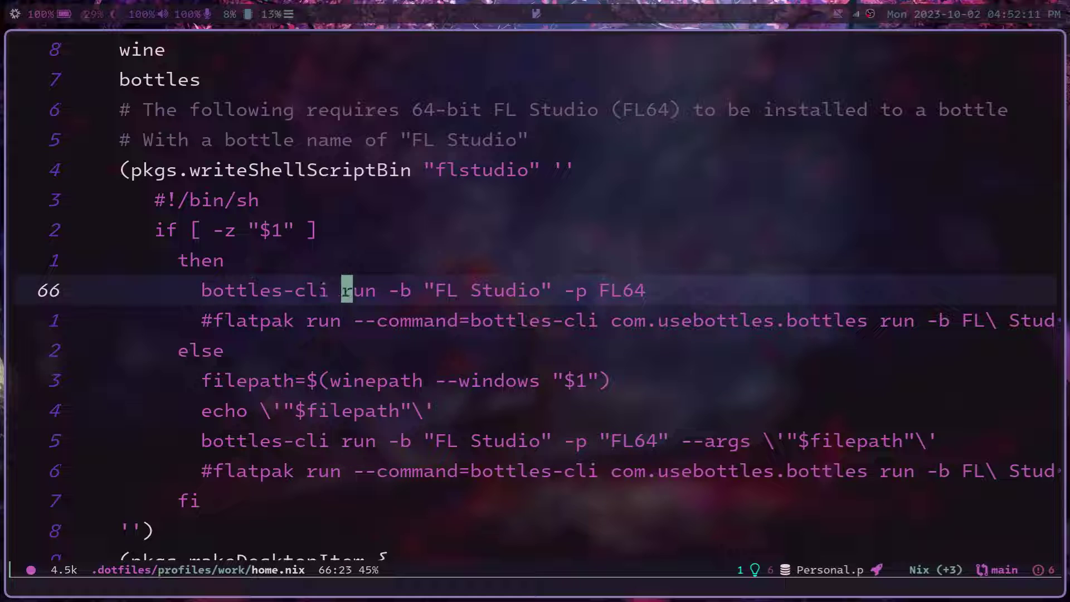
pyautogui.press('l')
pyautogui.press('l')
pyautogui.press('l')
pyautogui.press('l')
pyautogui.press('l')
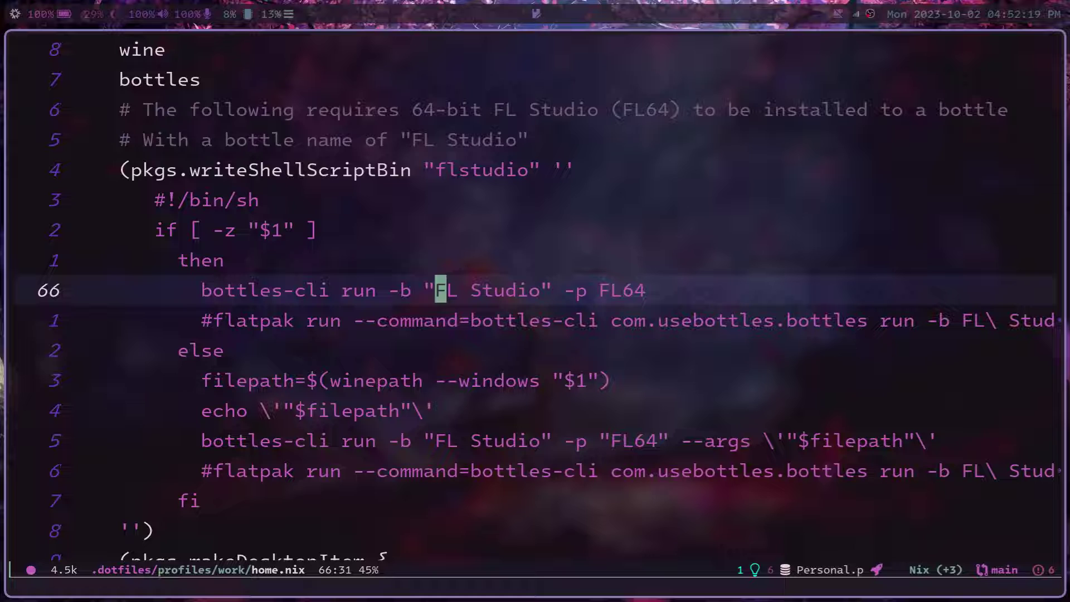
# Step: Launch Bottles to check the bottle's name against the script, and return to home.nix in full view
pyautogui.press('super+d')
pyautogui.write('bottles')
pyautogui.press('Return')
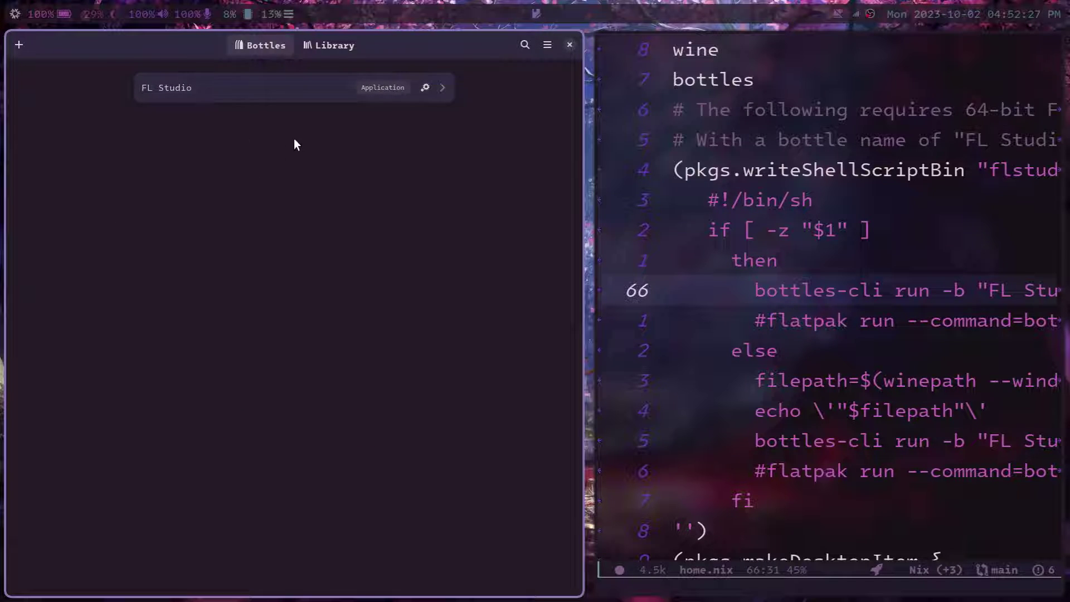
pyautogui.click(772, 318)
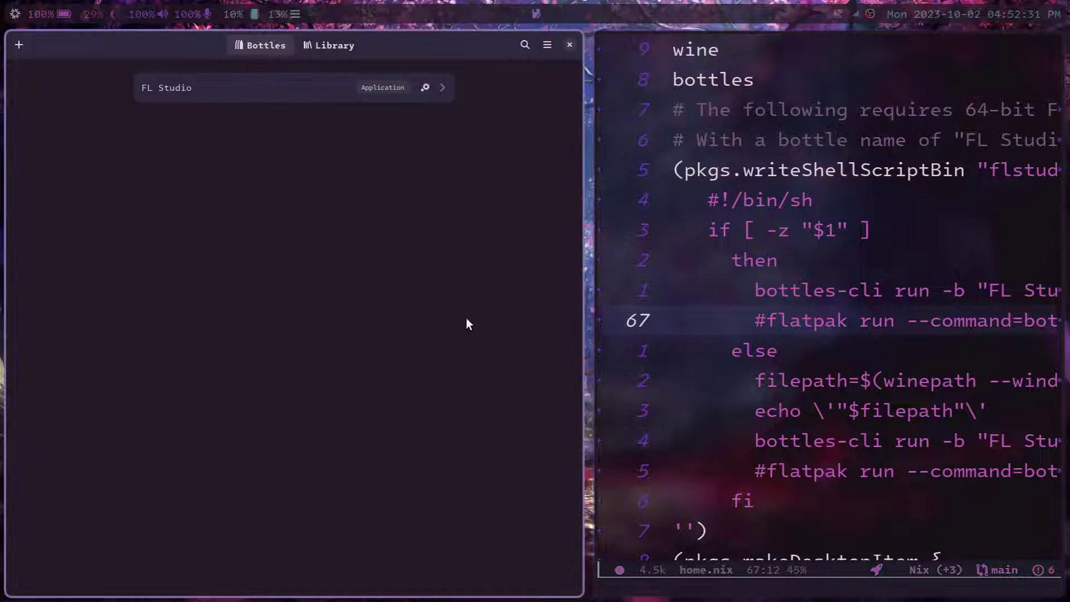
pyautogui.click(678, 325)
pyautogui.press('super+q')
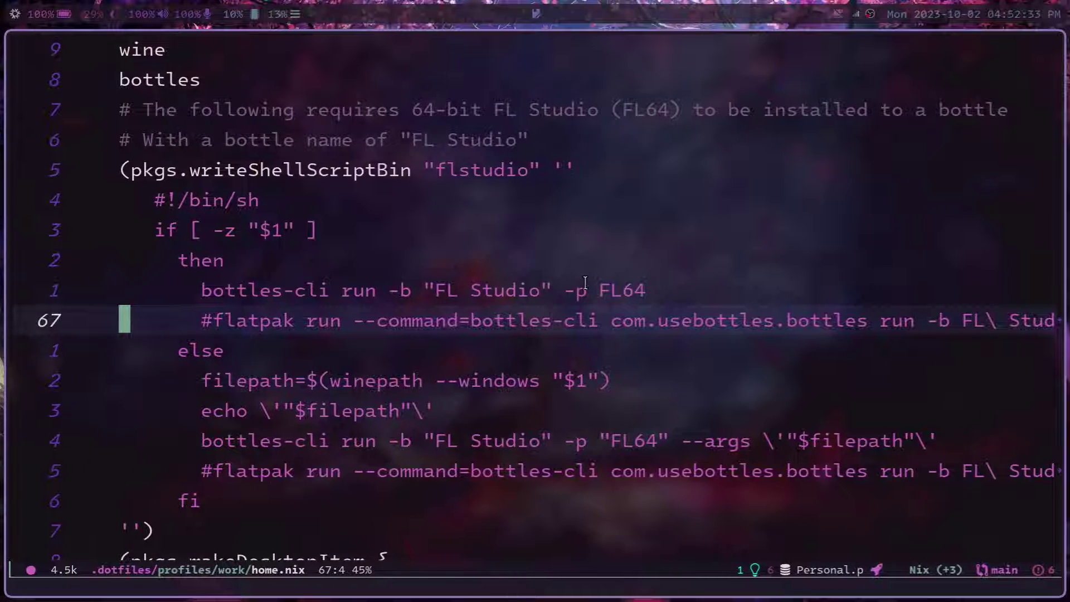
# Step: Examine the -p FL64 argument, compare it with the programs in the FL Studio bottle's details, and close Bottles
pyautogui.click(568, 292)
pyautogui.press('l')
pyautogui.press('l')
pyautogui.press('l')
pyautogui.press('l')
pyautogui.press('l')
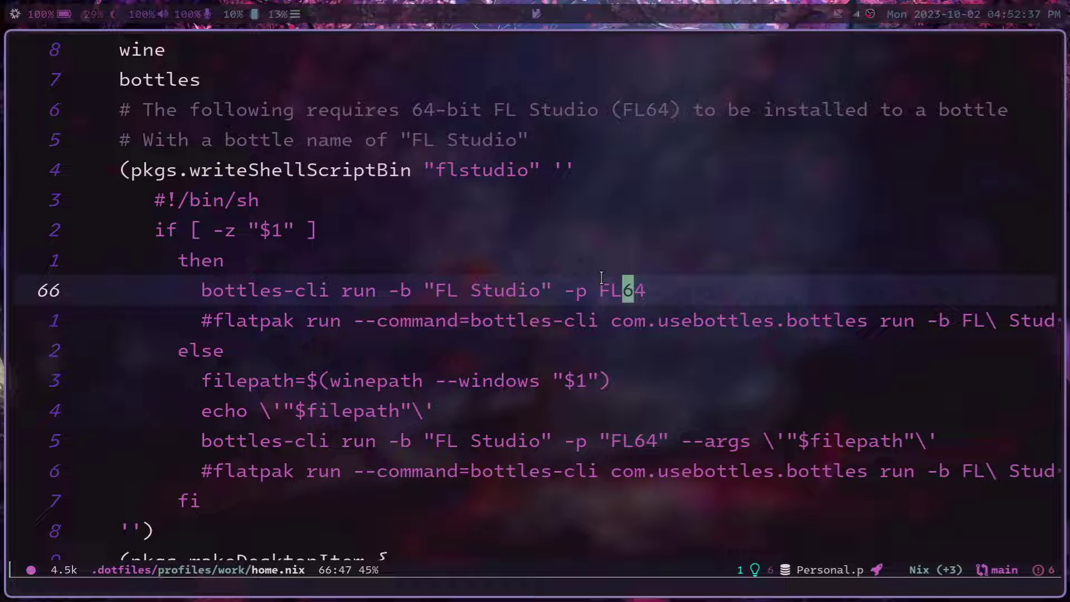
pyautogui.press('l')
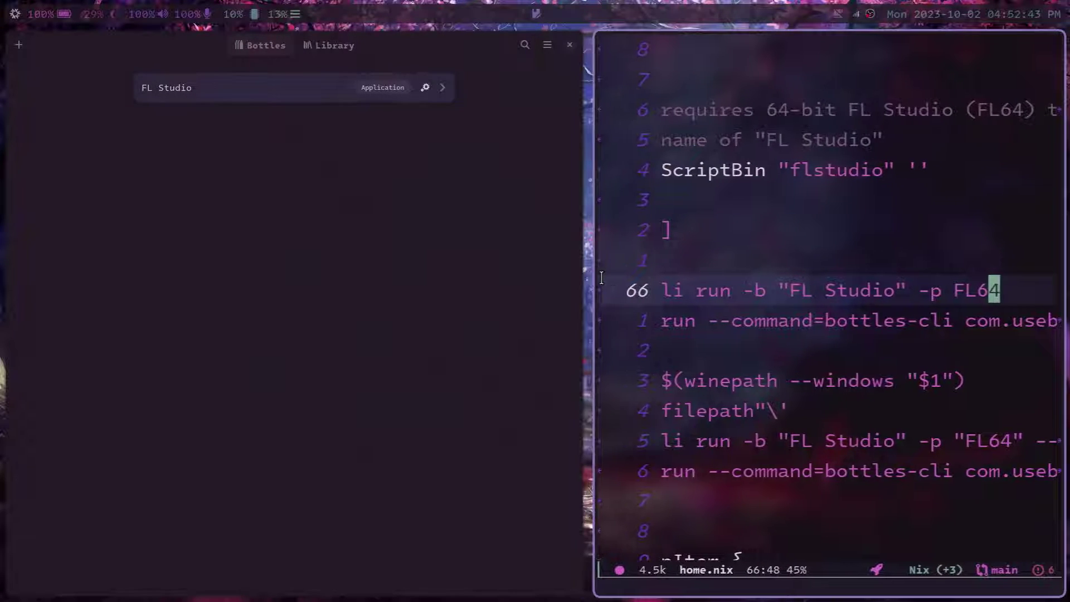
pyautogui.click(256, 88)
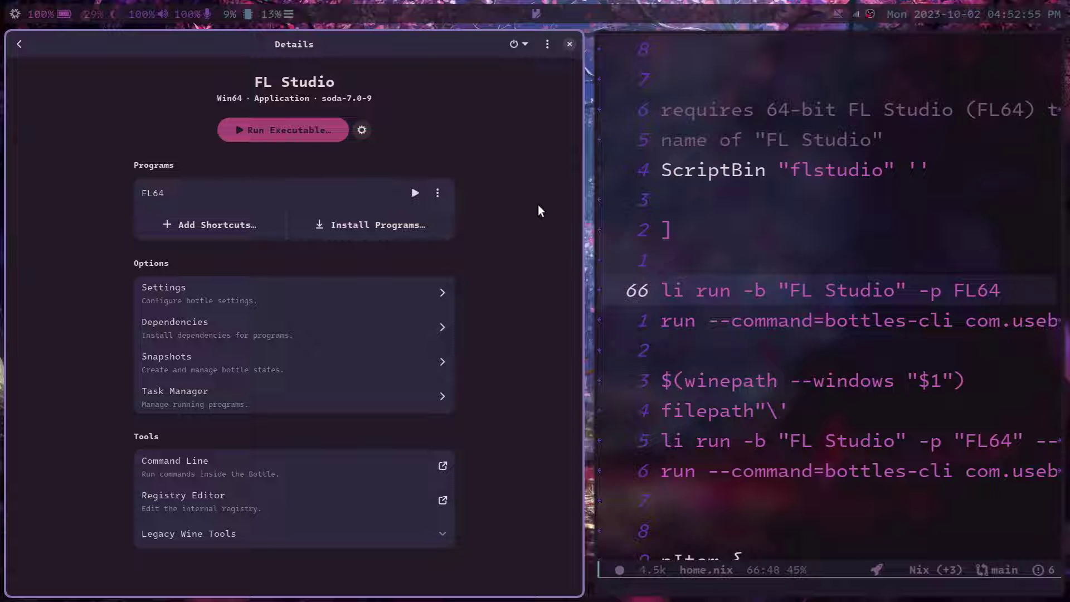
pyautogui.click(568, 44)
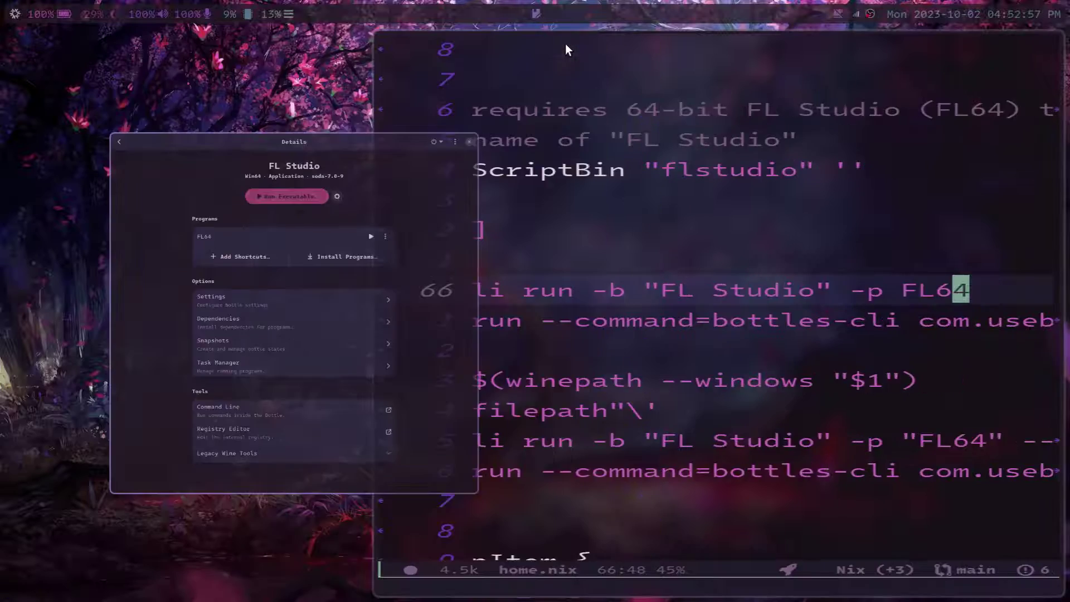
# Step: Highlight the whole bottles-cli run -b "FL Studio" -p FL64 command for review, and clear the selection
pyautogui.press('0')
pyautogui.press('l')
pyautogui.press('l')
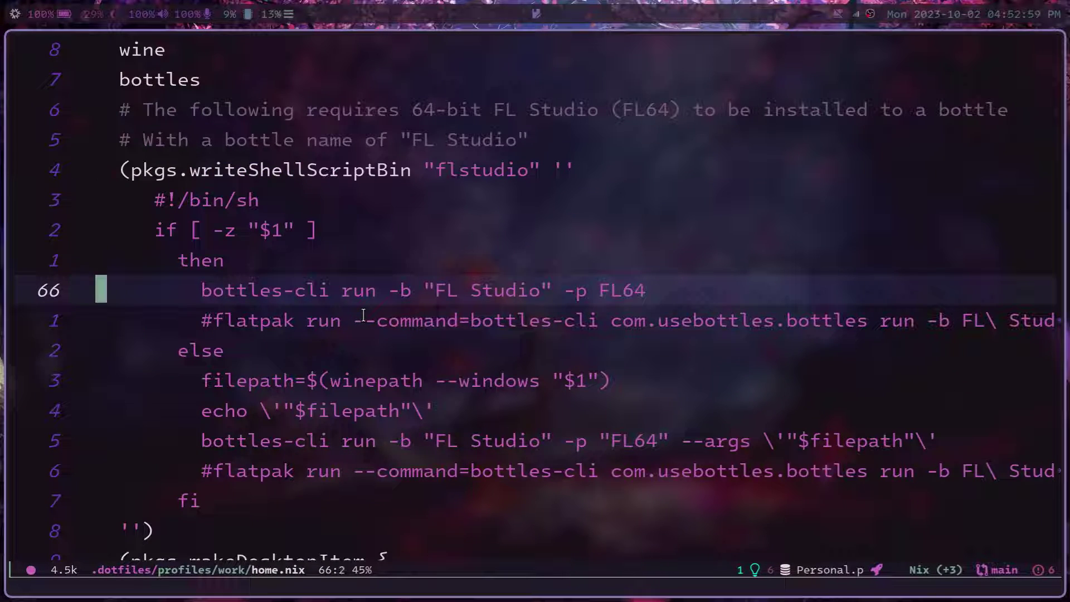
pyautogui.press('w')
pyautogui.press('v')
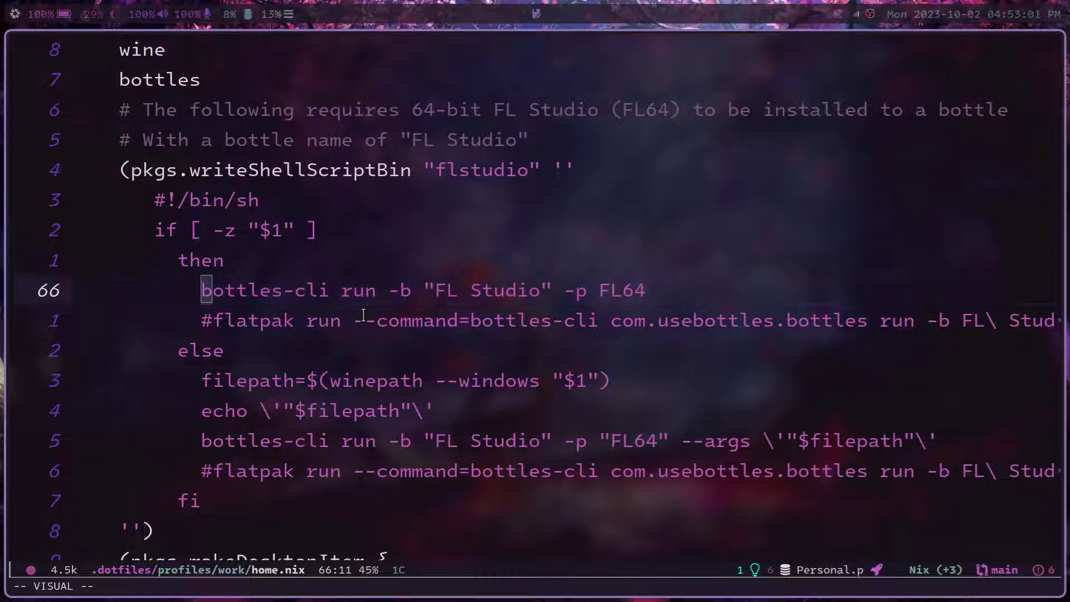
pyautogui.press('$')
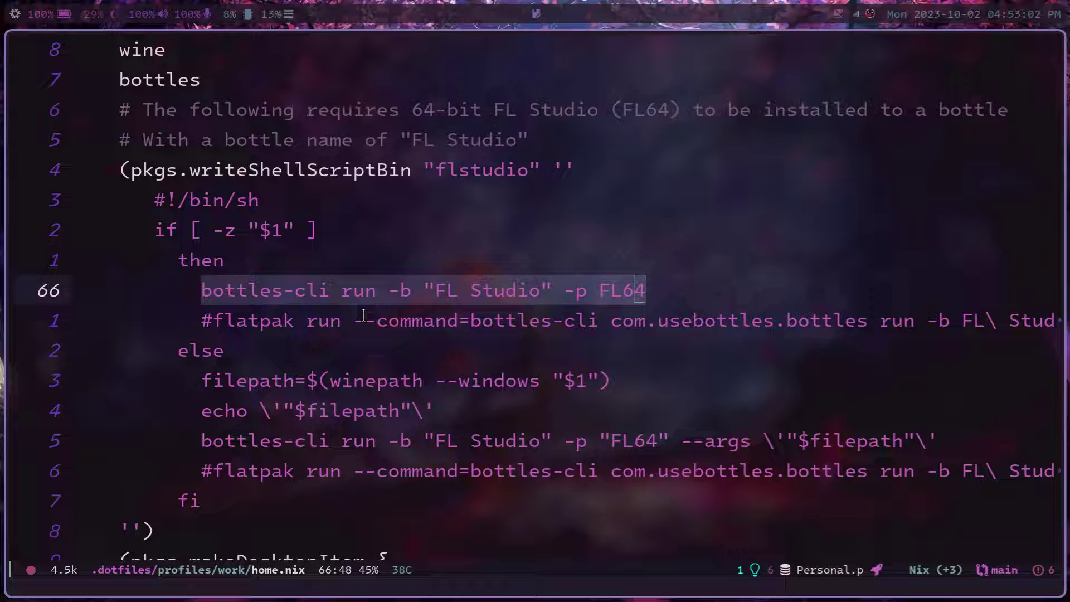
pyautogui.press('Escape')
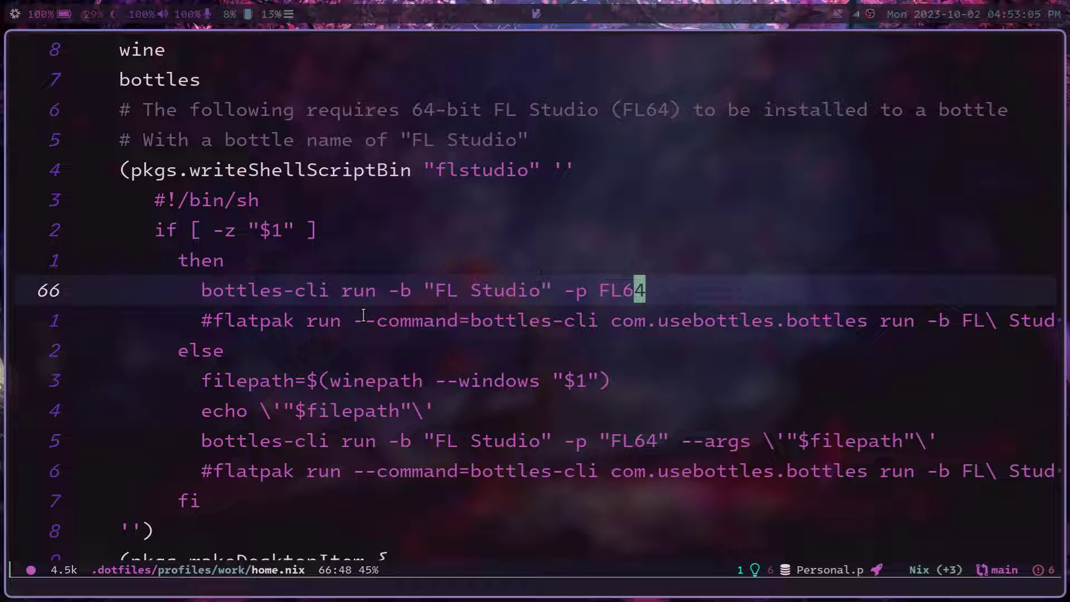
# Step: Examine the commented flatpak run command under then, from flatpak through the com.usebottles.bottles application ID
pyautogui.press('j')
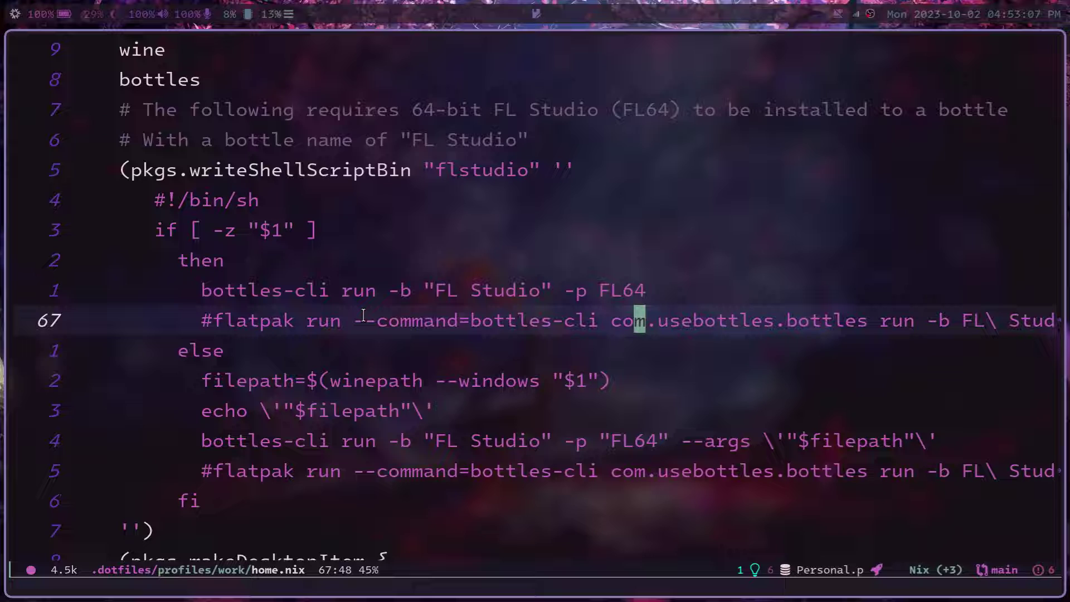
pyautogui.press('b')
pyautogui.press('b')
pyautogui.press('b')
pyautogui.press('b')
pyautogui.press('b')
pyautogui.press('b')
pyautogui.press('b')
pyautogui.press('b')
pyautogui.press('b')
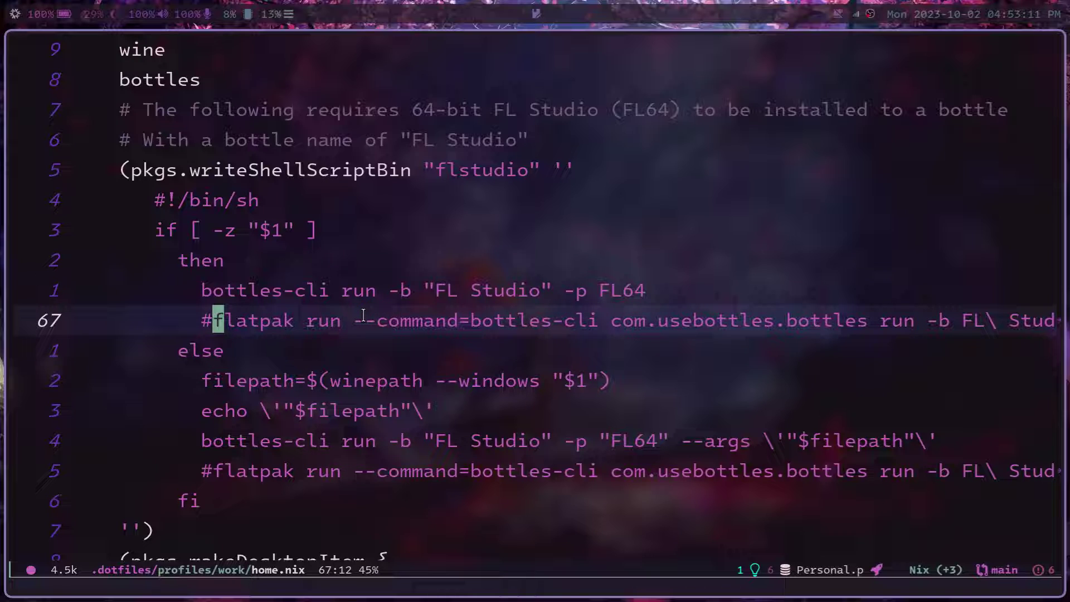
pyautogui.press('3')
pyautogui.press('f')
pyautogui.press('space')
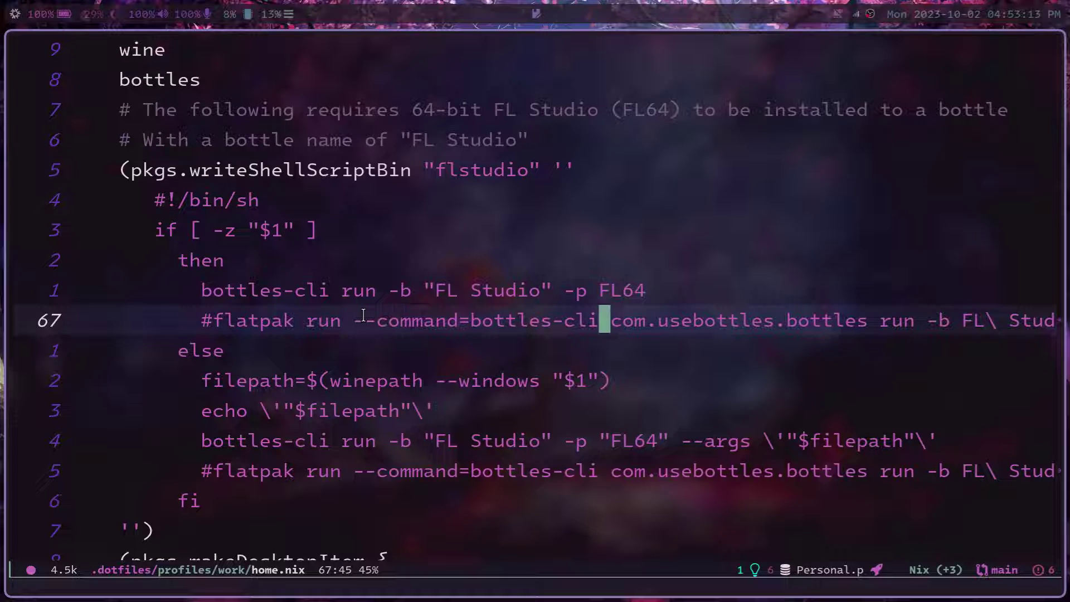
pyautogui.press('l')
pyautogui.press('l')
pyautogui.press('l')
pyautogui.press('l')
pyautogui.press('l')
pyautogui.press('l')
pyautogui.press('l')
pyautogui.press('l')
pyautogui.press('l')
pyautogui.press('l')
pyautogui.press('l')
pyautogui.press('l')
pyautogui.press('l')
pyautogui.press('l')
pyautogui.press('l')
pyautogui.press('l')
pyautogui.press('l')
pyautogui.press('l')
pyautogui.press('l')
pyautogui.press('l')
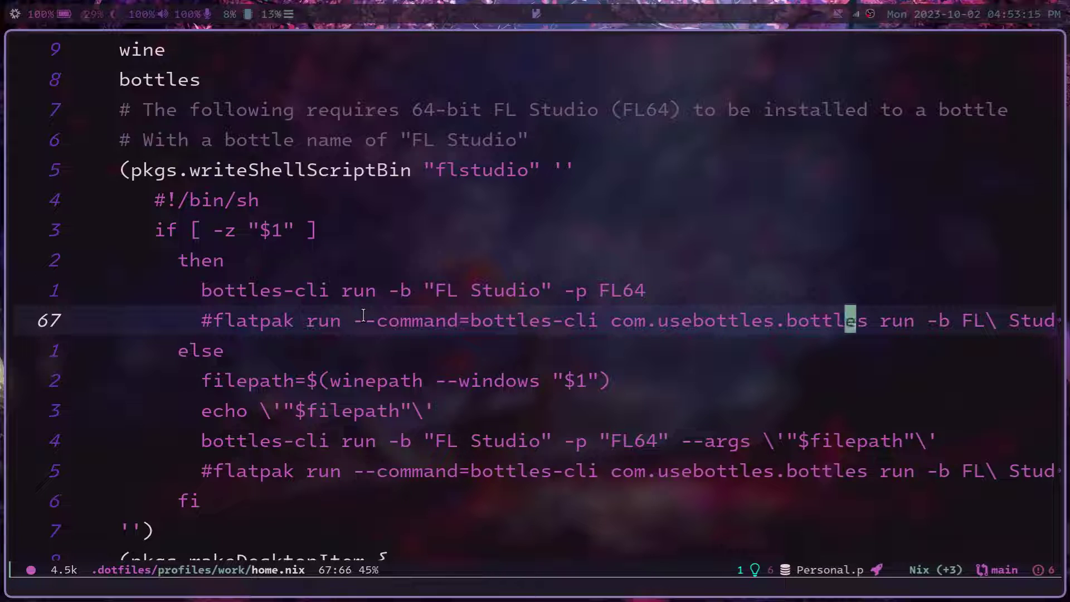
# Step: Examine the rest of the commented flatpak command under then, through its run -b FL\ Studio -p FL64 arguments, and return to the line's start
pyautogui.press('l')
pyautogui.press('l')
pyautogui.press('l')
pyautogui.press('l')
pyautogui.press('l')
pyautogui.press('l')
pyautogui.press('l')
pyautogui.press('l')
pyautogui.press('l')
pyautogui.press('l')
pyautogui.press('l')
pyautogui.press('l')
pyautogui.press('l')
pyautogui.press('l')
pyautogui.press('l')
pyautogui.press('l')
pyautogui.press('l')
pyautogui.press('l')
pyautogui.press('l')
pyautogui.press('l')
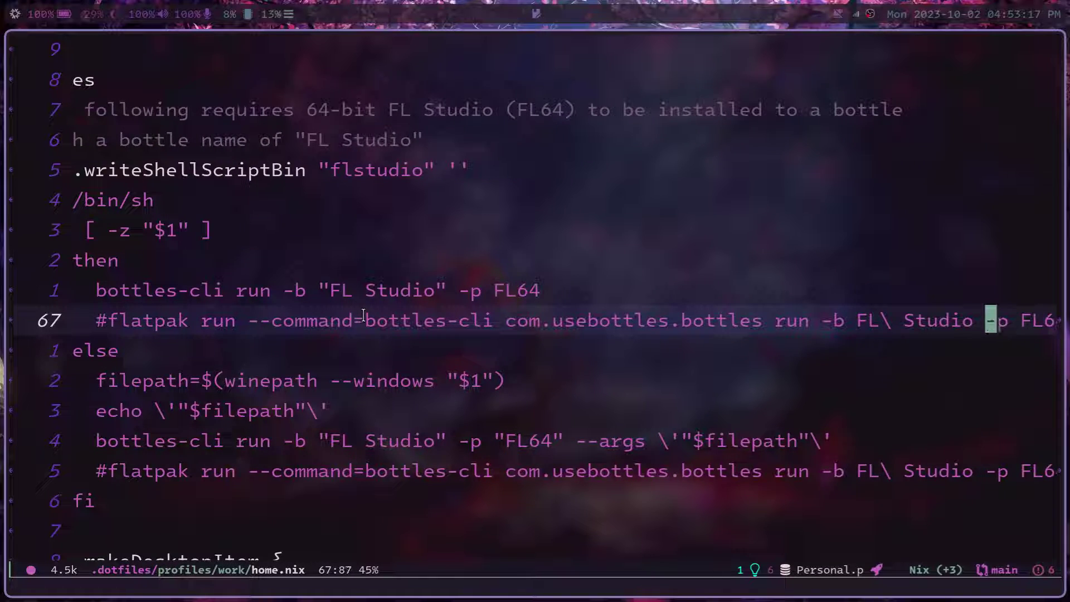
pyautogui.press('h')
pyautogui.press('l')
pyautogui.press('l')
pyautogui.press('l')
pyautogui.press('l')
pyautogui.press('l')
pyautogui.press('l')
pyautogui.press('l')
pyautogui.press('l')
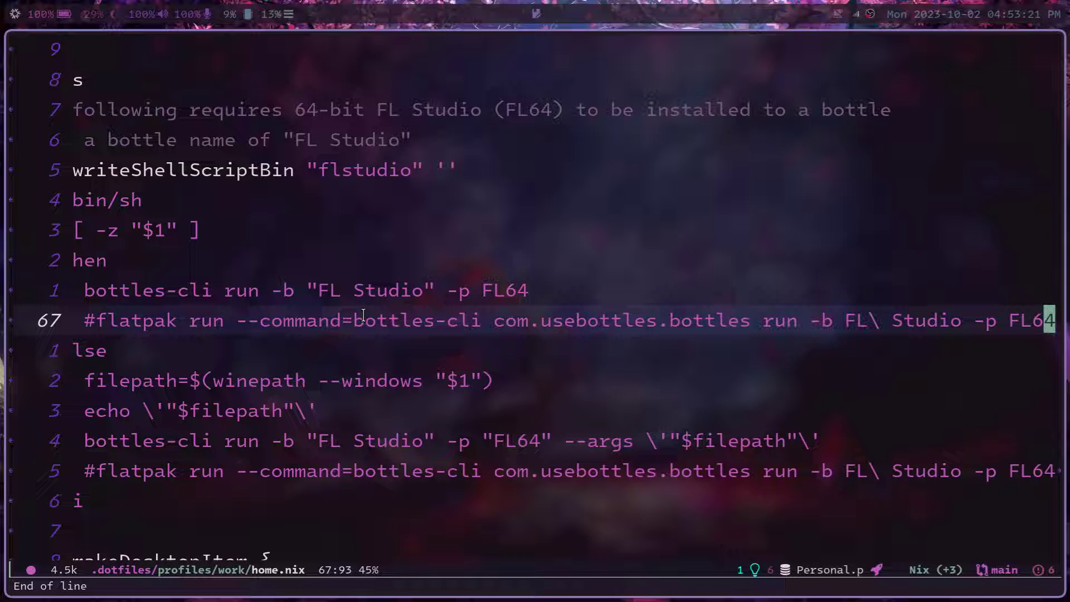
pyautogui.press('0')
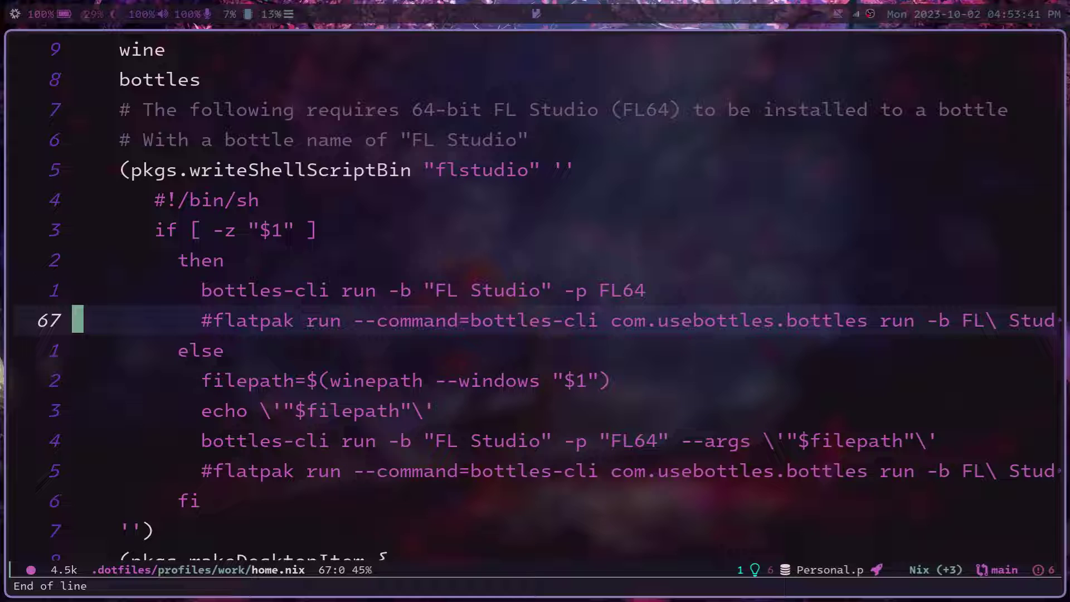
# Step: Examine the filepath assignment under else, from the variable name to the winepath call
pyautogui.press('j')
pyautogui.press('j')
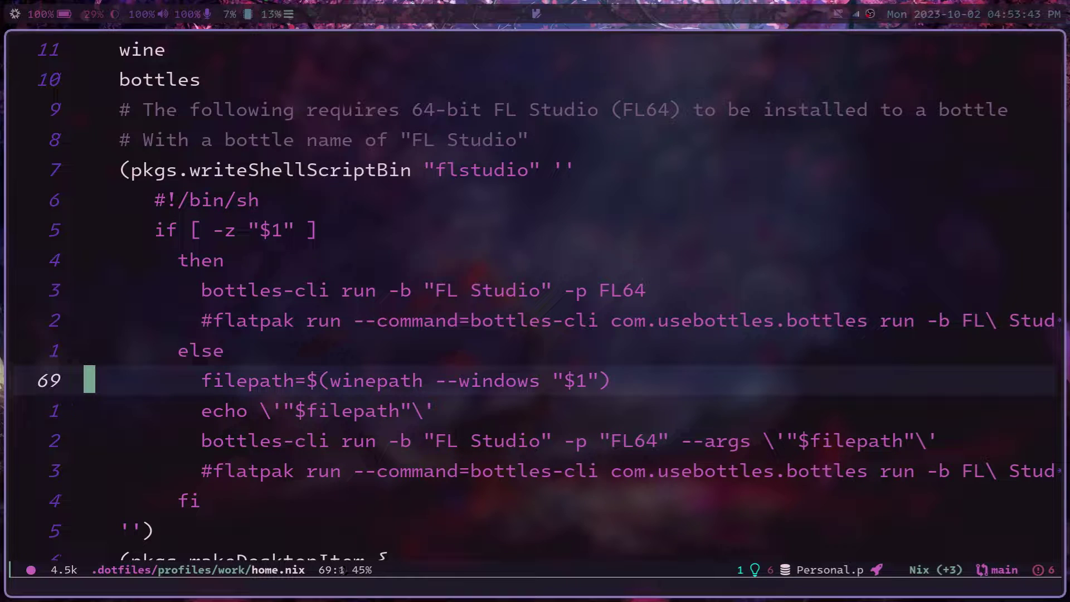
pyautogui.press('w')
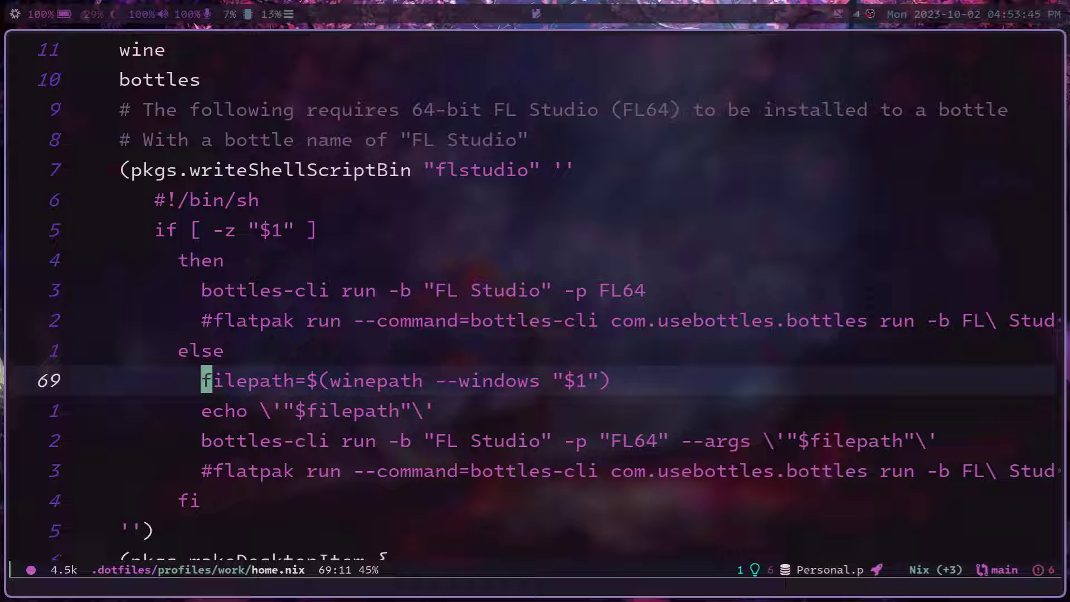
pyautogui.press('l')
pyautogui.press('l')
pyautogui.press('l')
pyautogui.press('l')
pyautogui.press('l')
pyautogui.press('l')
pyautogui.press('l')
pyautogui.press('l')
pyautogui.press('l')
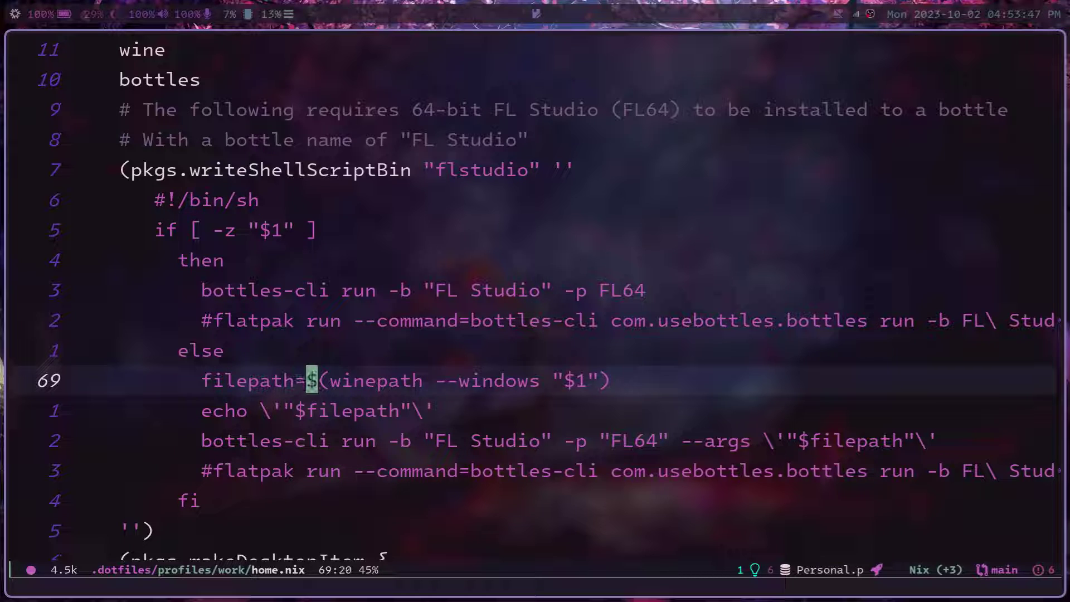
pyautogui.press('l')
pyautogui.press('l')
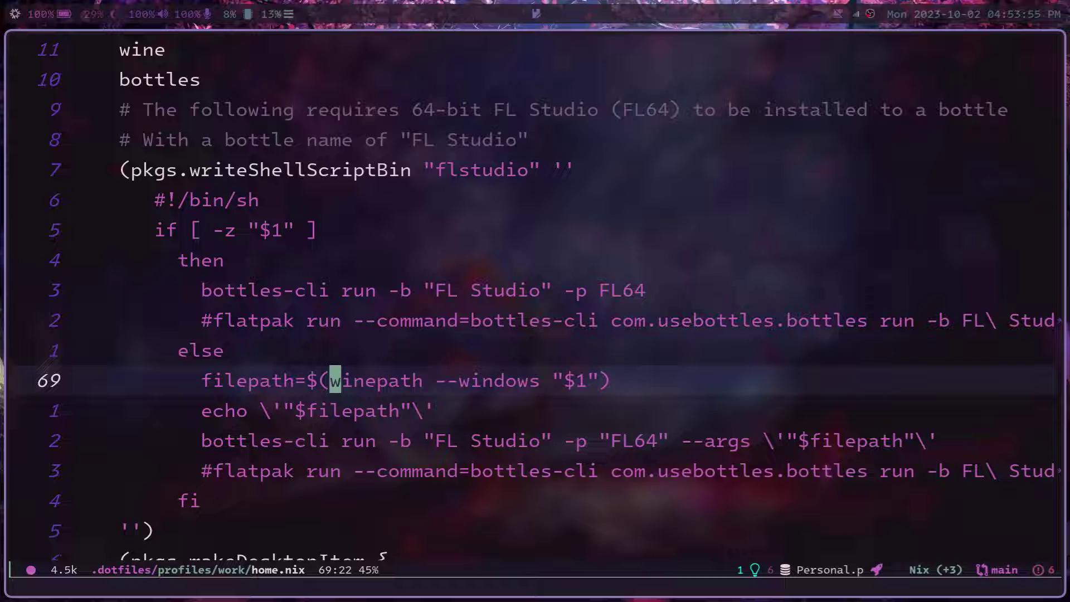
# Step: Examine the --windows option passed to winepath in the filepath assignment
pyautogui.press('l')
pyautogui.press('l')
pyautogui.press('l')
pyautogui.press('w')
pyautogui.press('l')
pyautogui.press('l')
pyautogui.press('h')
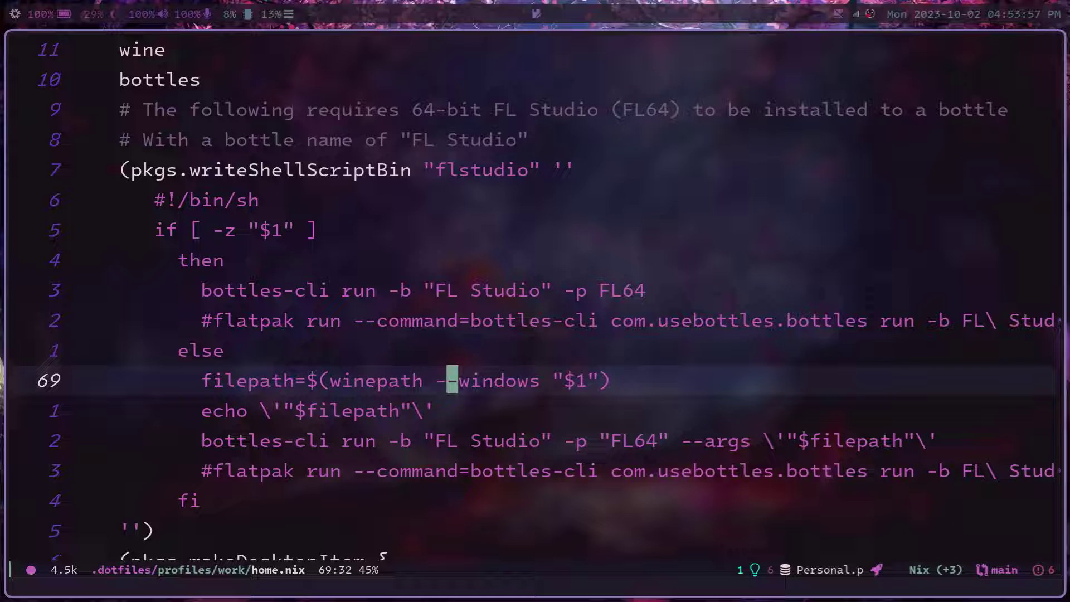
pyautogui.press('l')
pyautogui.press('l')
pyautogui.press('h')
pyautogui.press('l')
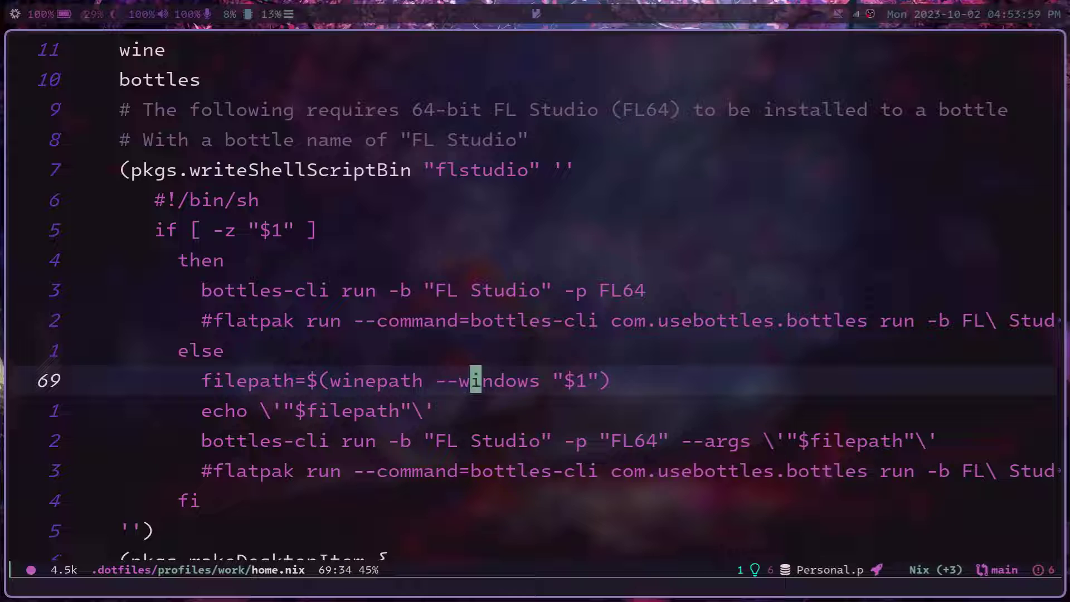
pyautogui.press('l')
pyautogui.press('l')
pyautogui.press('l')
pyautogui.press('l')
pyautogui.press('l')
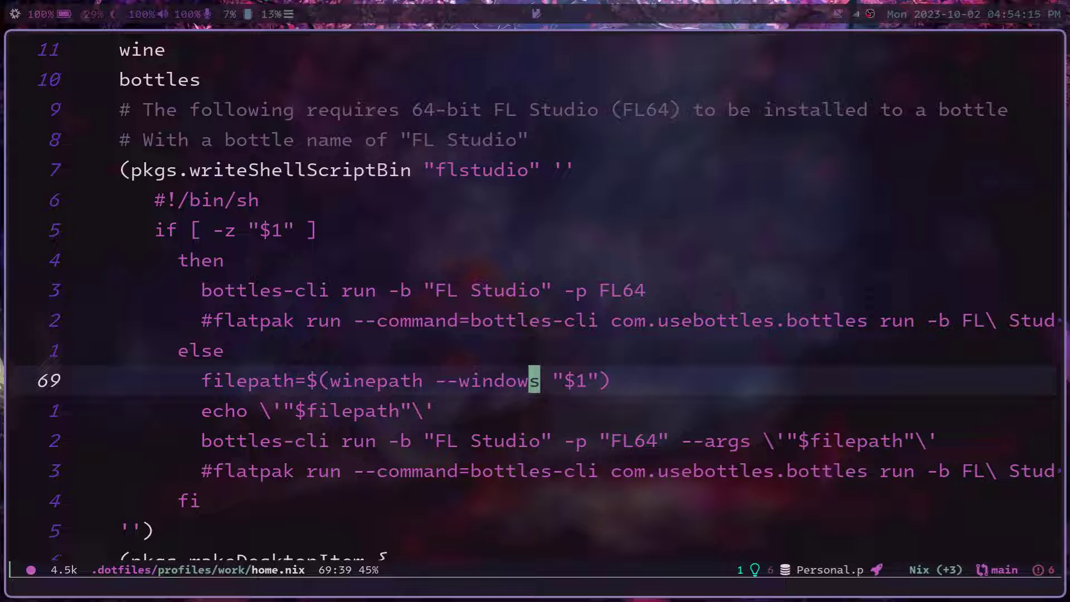
# Step: Review the echo line that prints the quoted $filepath variable under else
pyautogui.press('j')
pyautogui.press('j')
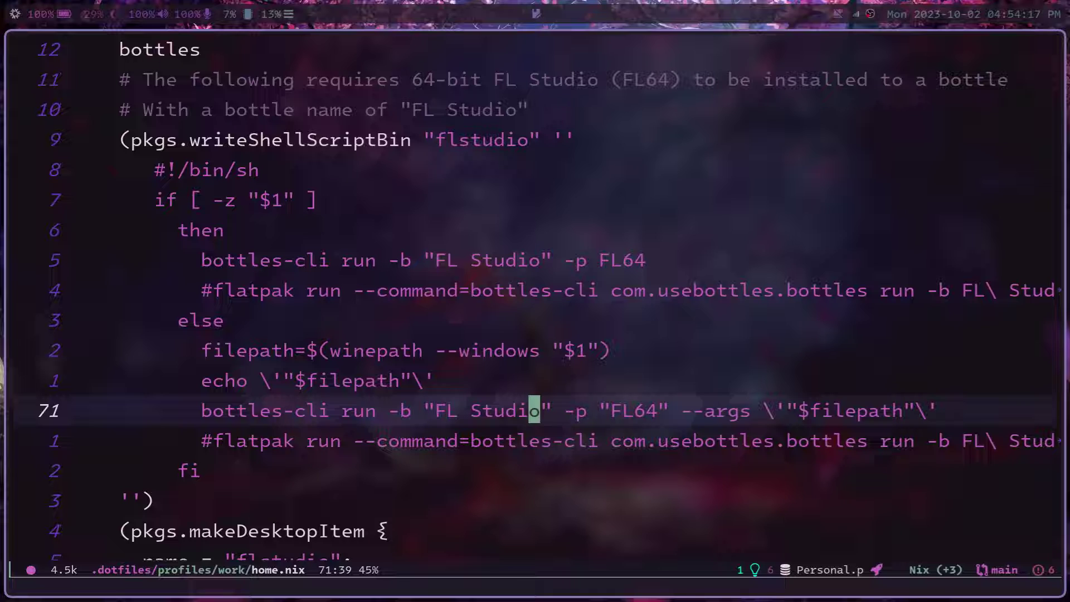
pyautogui.press('k')
pyautogui.press('0')
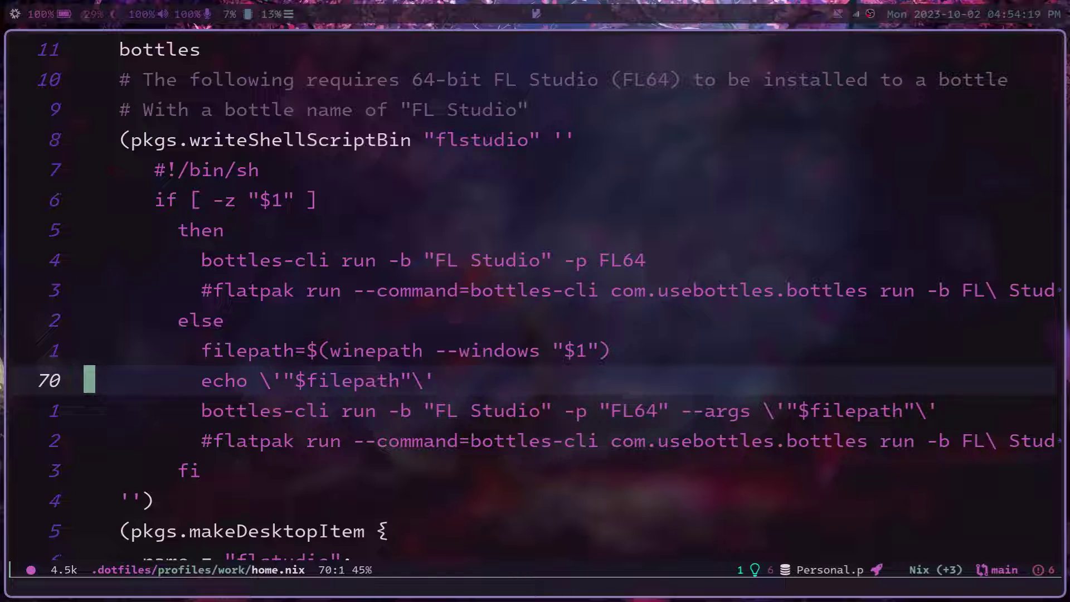
pyautogui.press('w')
# Step: Examine the bottles-cli run command under else, through its -b "FL Studio" and -p "FL64" arguments
pyautogui.press('j')
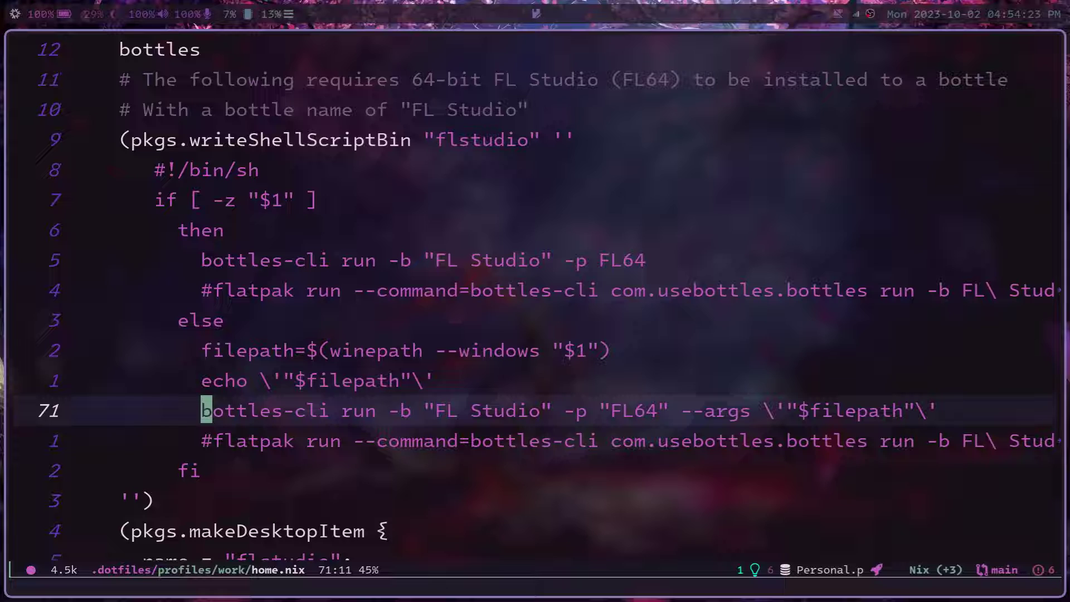
pyautogui.press('l')
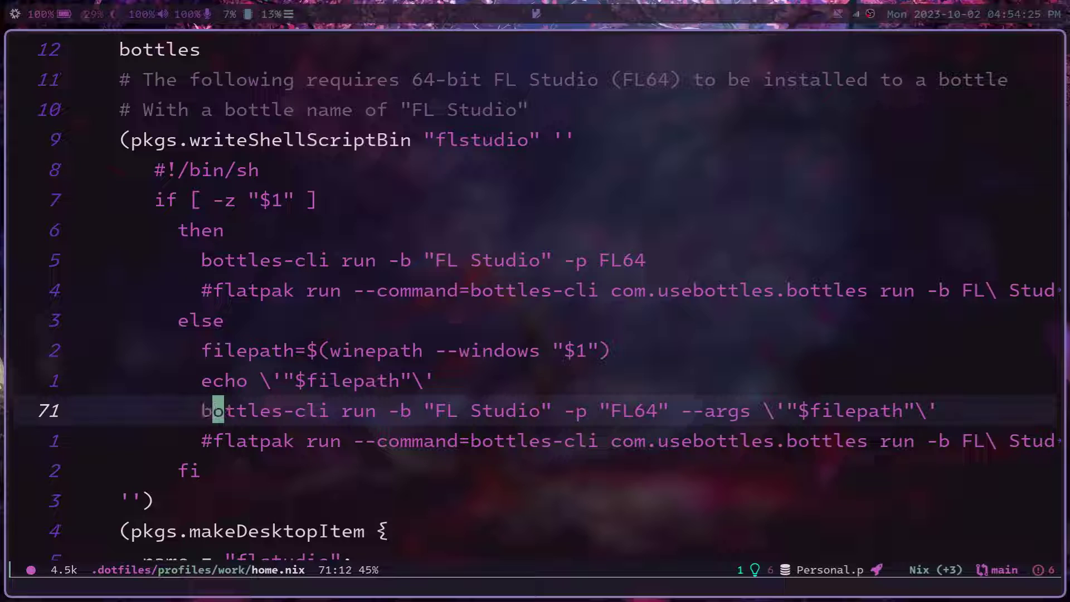
pyautogui.press('h')
pyautogui.press('l')
pyautogui.press('l')
pyautogui.press('l')
pyautogui.press('l')
pyautogui.press('l')
pyautogui.press('l')
pyautogui.press('l')
pyautogui.press('l')
pyautogui.press('l')
pyautogui.press('l')
pyautogui.press('l')
pyautogui.press('l')
pyautogui.press('l')
pyautogui.press('l')
pyautogui.press('l')
pyautogui.press('l')
pyautogui.press('l')
pyautogui.press('l')
pyautogui.press('l')
pyautogui.press('l')
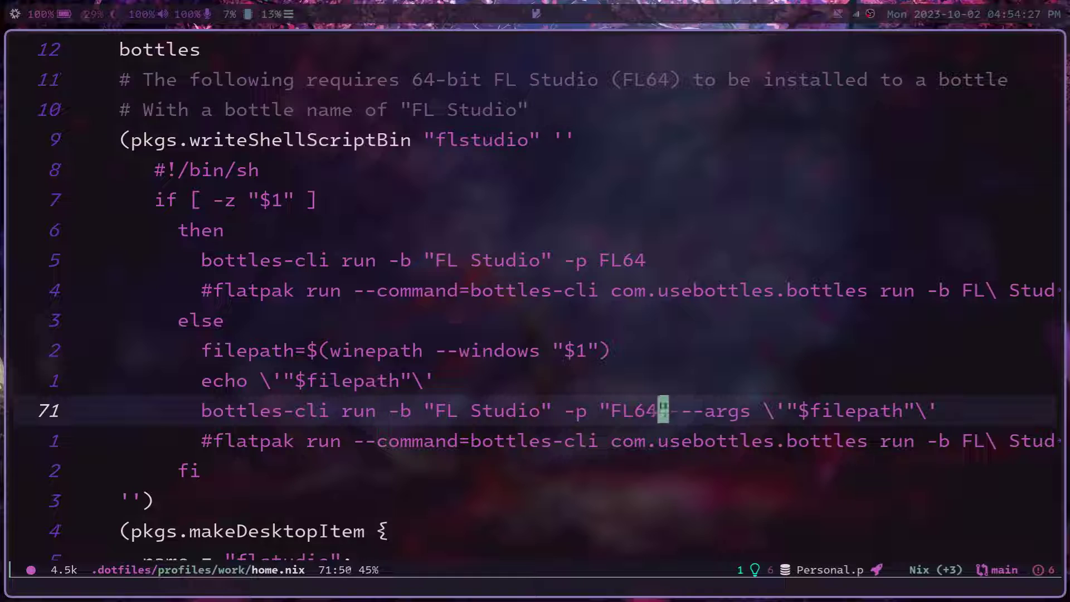
pyautogui.press('h')
pyautogui.press('w')
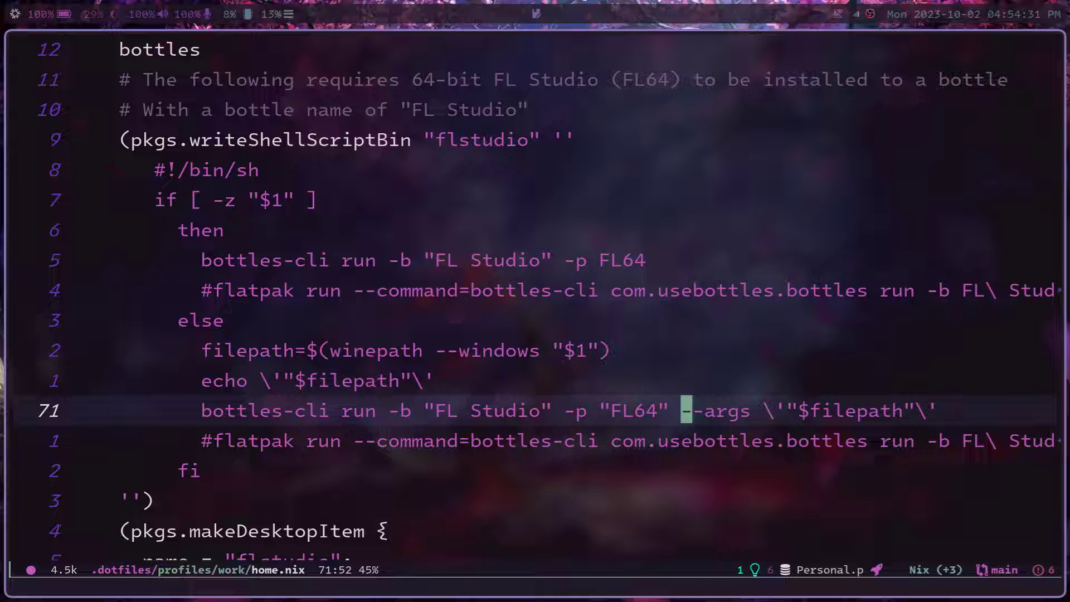
# Step: Examine the --args option of the else branch's bottles-cli command, up to the $filepath variable
pyautogui.press('l')
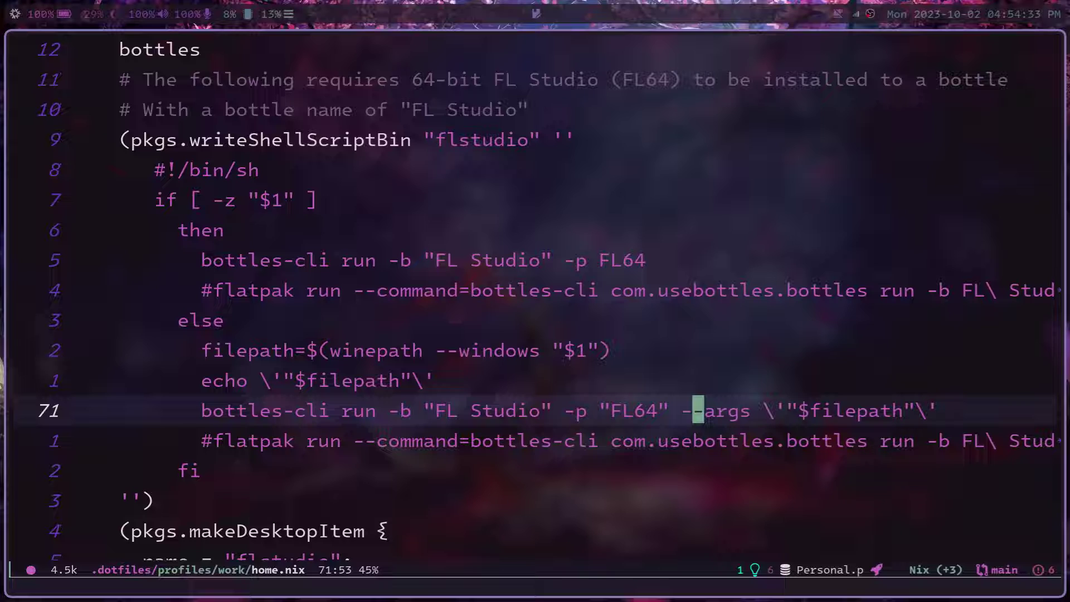
pyautogui.press('l')
pyautogui.press('l')
pyautogui.press('l')
pyautogui.press('l')
pyautogui.press('l')
pyautogui.press('l')
pyautogui.press('l')
pyautogui.press('l')
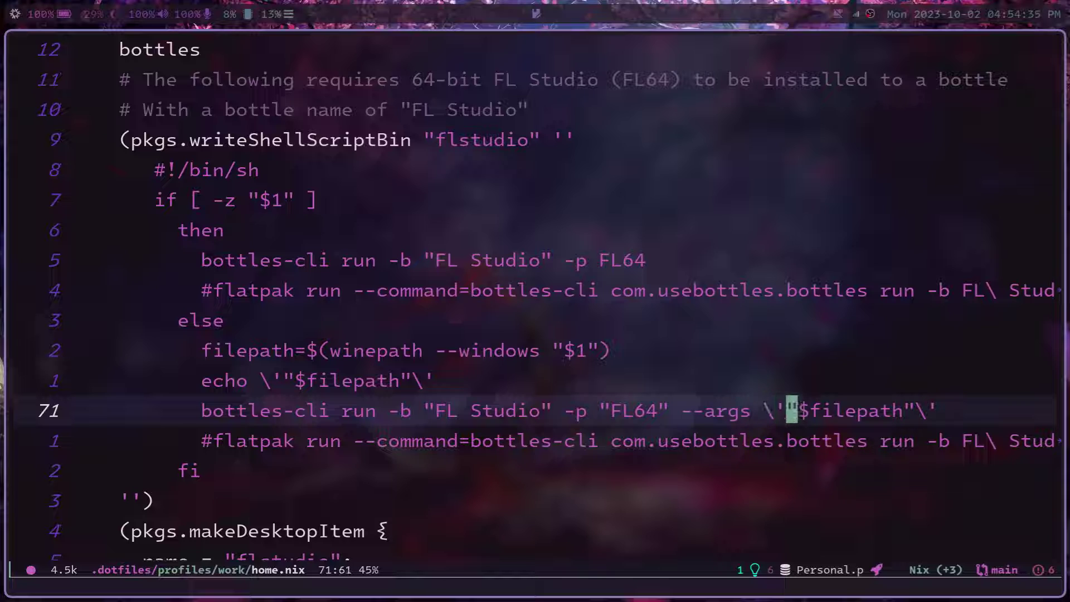
pyautogui.press('l')
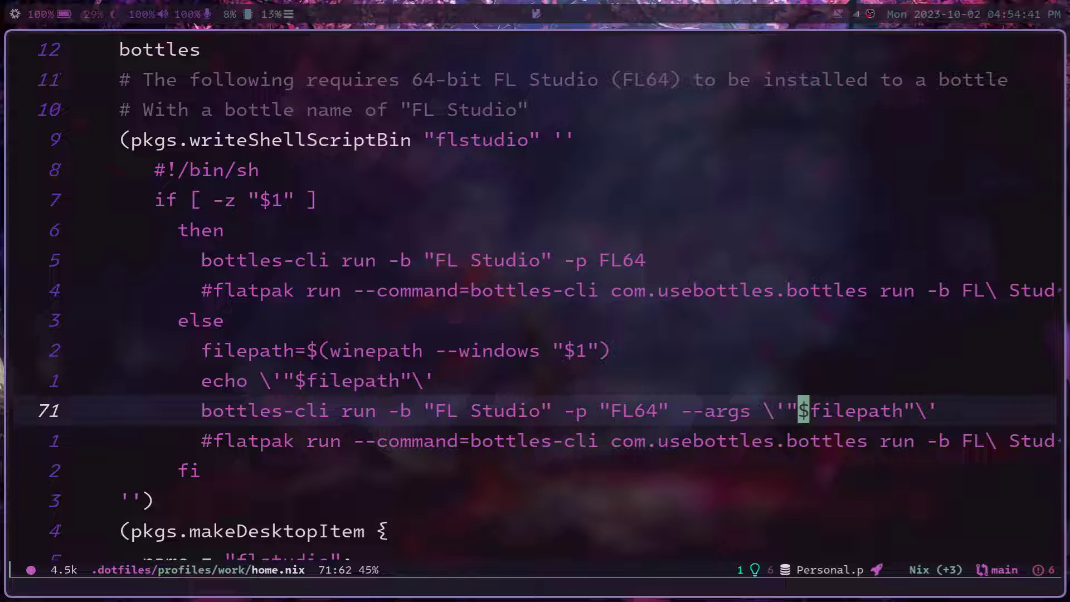
# Step: Inspect the escaped single quote and double quote preceding $filepath in the --args value
pyautogui.press('h')
pyautogui.press('h')
pyautogui.press('h')
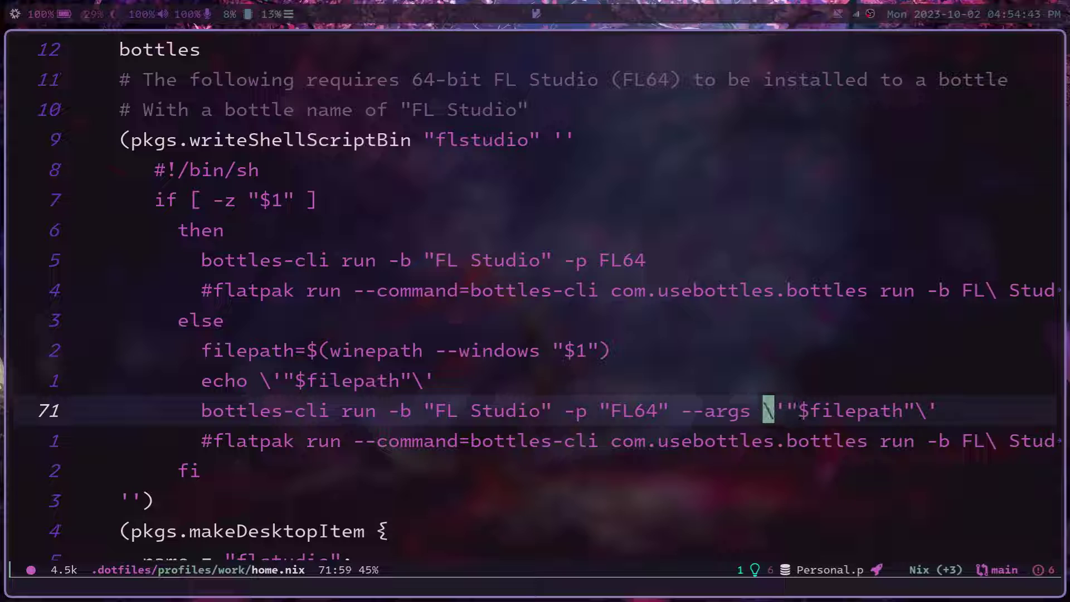
pyautogui.press('l')
pyautogui.press('l')
pyautogui.press('j')
pyautogui.press('k')
pyautogui.press('h')
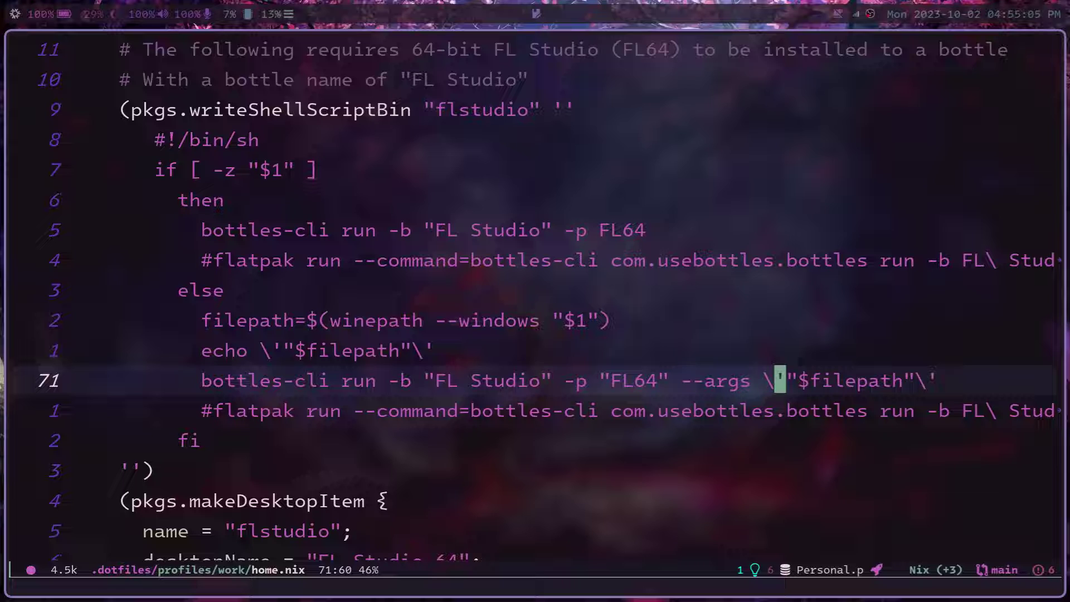
# Step: Return to the start of the else branch's bottles-cli command and review the bottles-cli program name
pyautogui.press('0')
pyautogui.press('w')
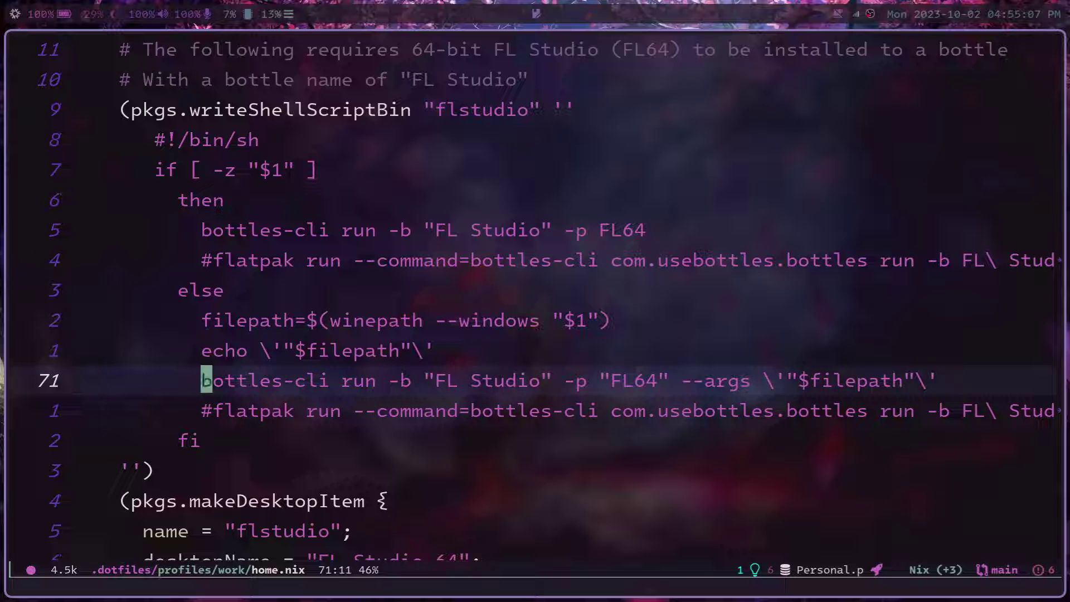
pyautogui.press('f')
pyautogui.press('space')
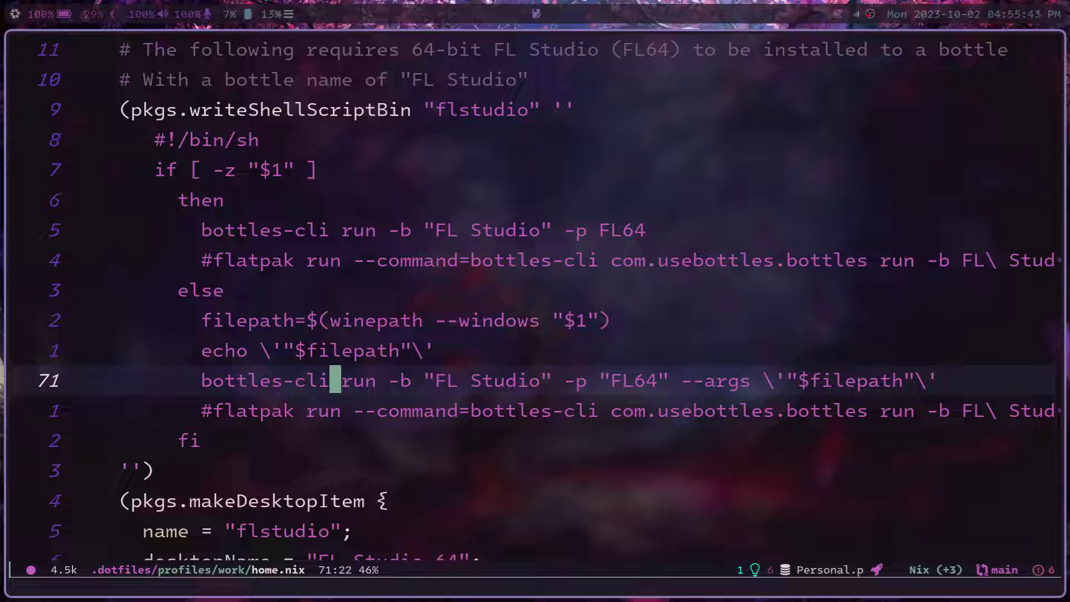
# Step: Launch the Files file manager to view the Home folder, and close it to return to home.nix
pyautogui.press('super+d')
pyautogui.write('file')
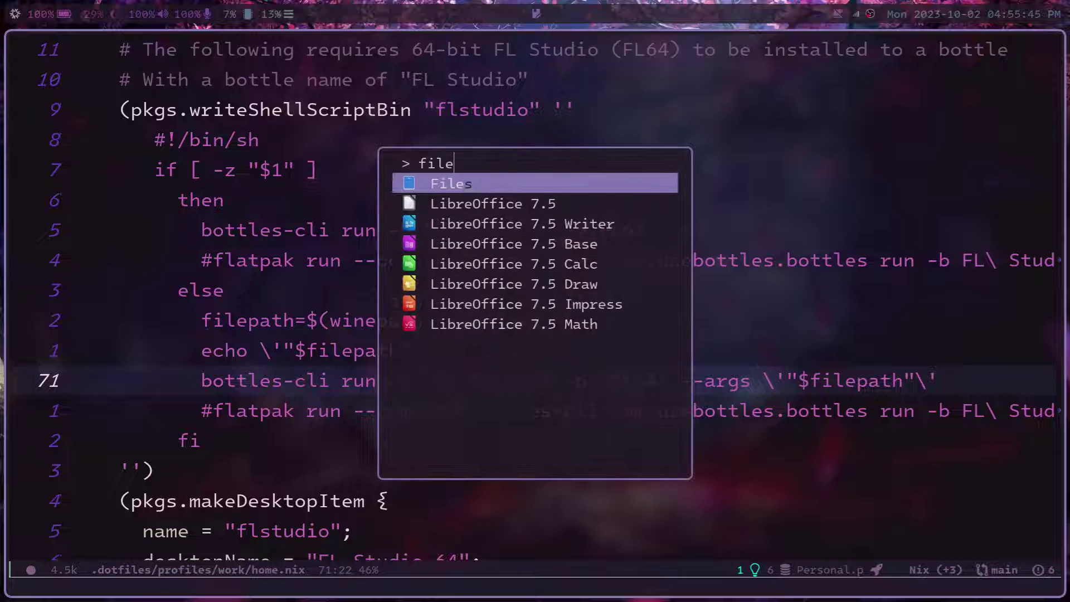
pyautogui.press('Return')
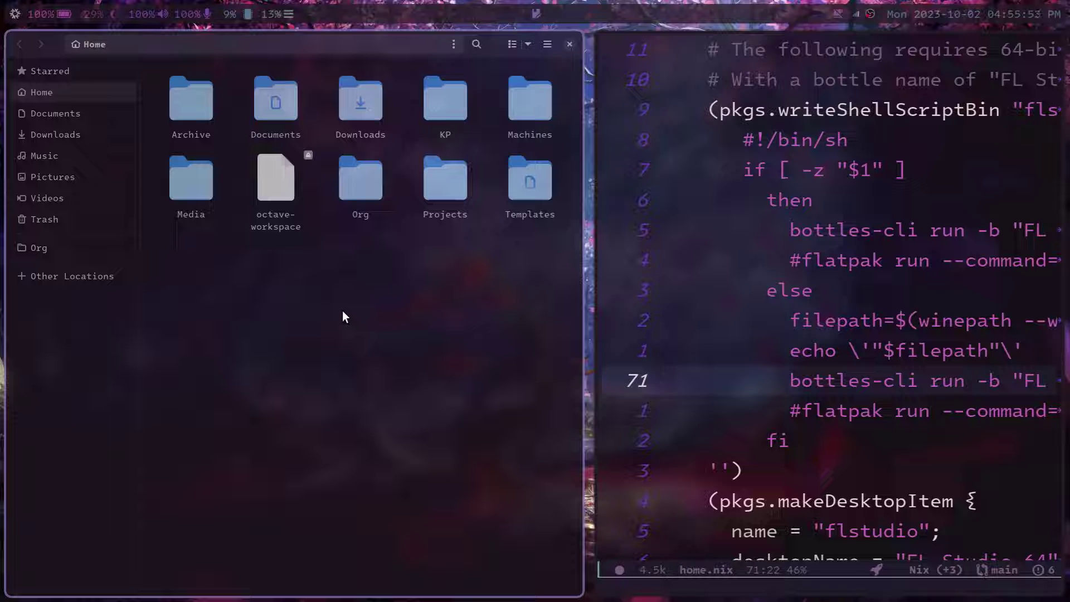
pyautogui.press('super+shift+q')
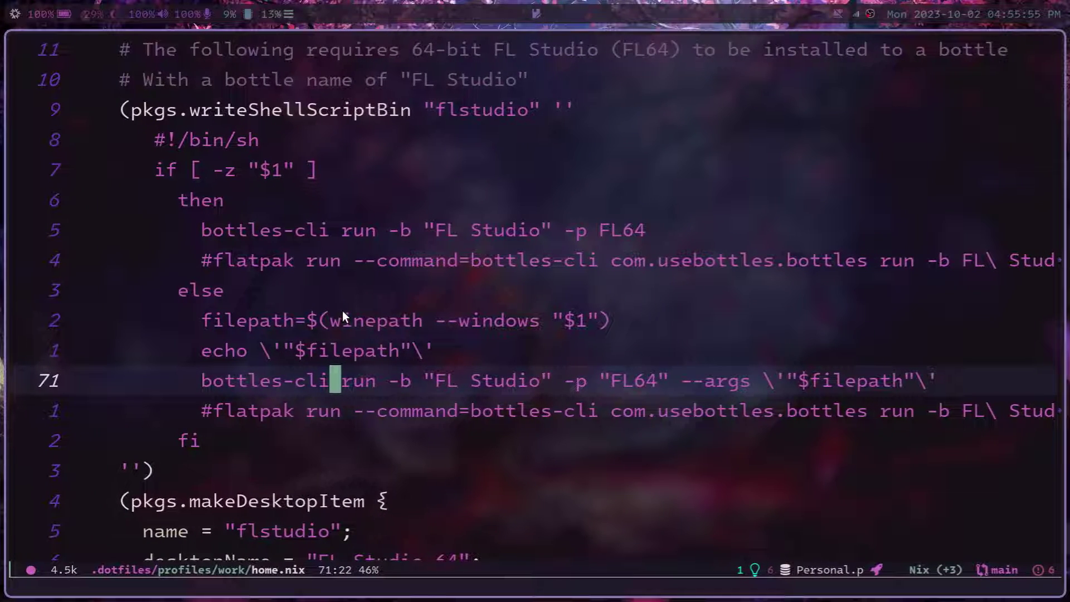
# Step: Examine the pkgs.makeDesktopItem block below the script, including its name and desktopName entries
pyautogui.press('j')
pyautogui.press('j')
pyautogui.press('j')
pyautogui.press('j')
pyautogui.press('j')
pyautogui.press('j')
pyautogui.press('j')
pyautogui.press('j')
pyautogui.press('j')
pyautogui.press('j')
pyautogui.press('j')
pyautogui.press('j')
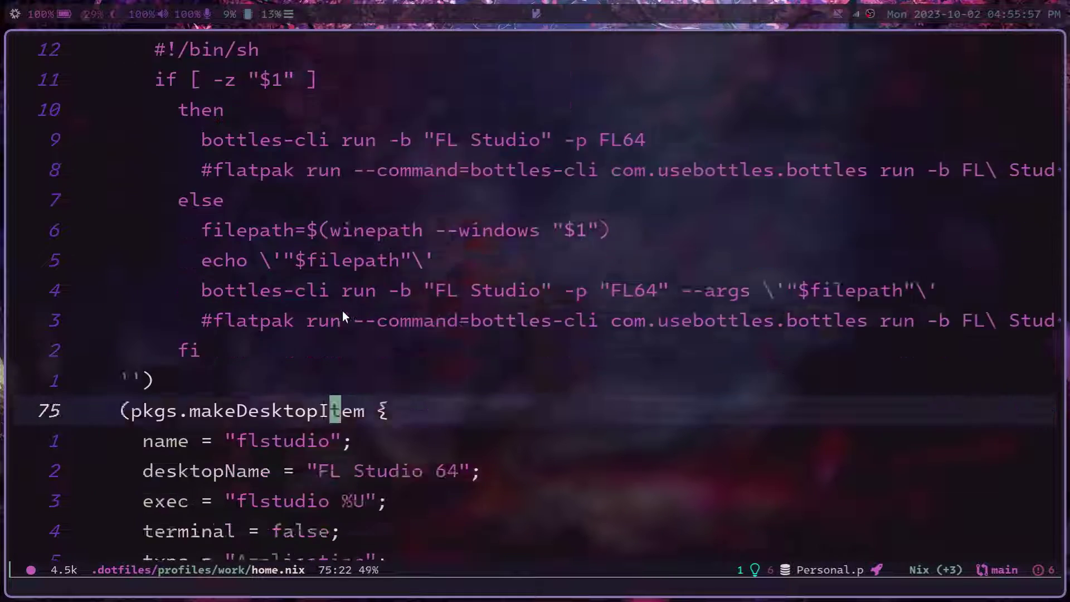
pyautogui.press('k')
pyautogui.press('k')
pyautogui.press('k')
pyautogui.press('k')
pyautogui.press('k')
pyautogui.press('k')
pyautogui.press('k')
pyautogui.press('j')
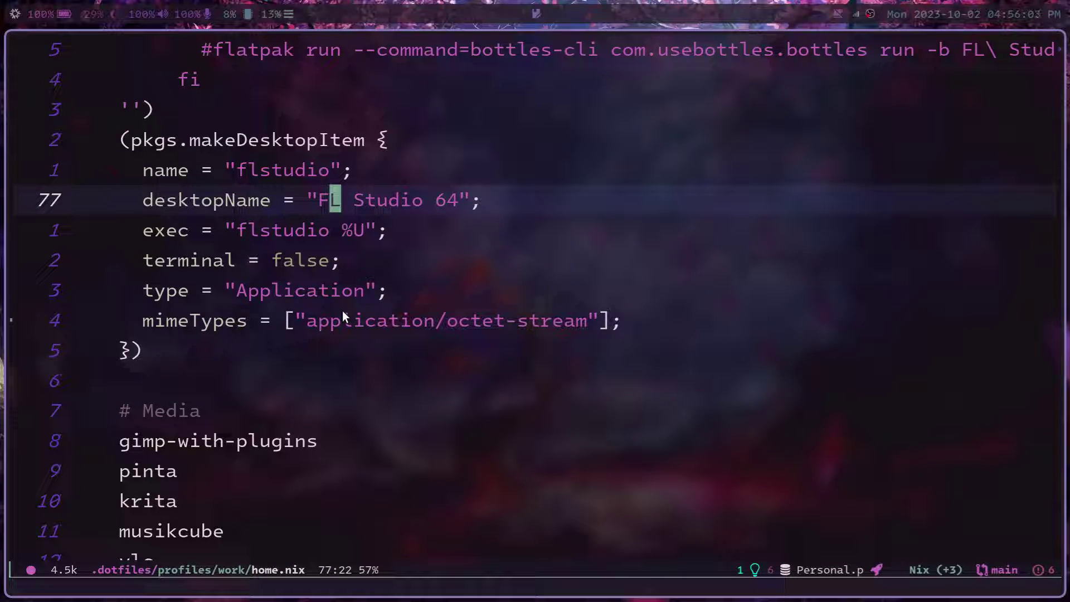
pyautogui.press('k')
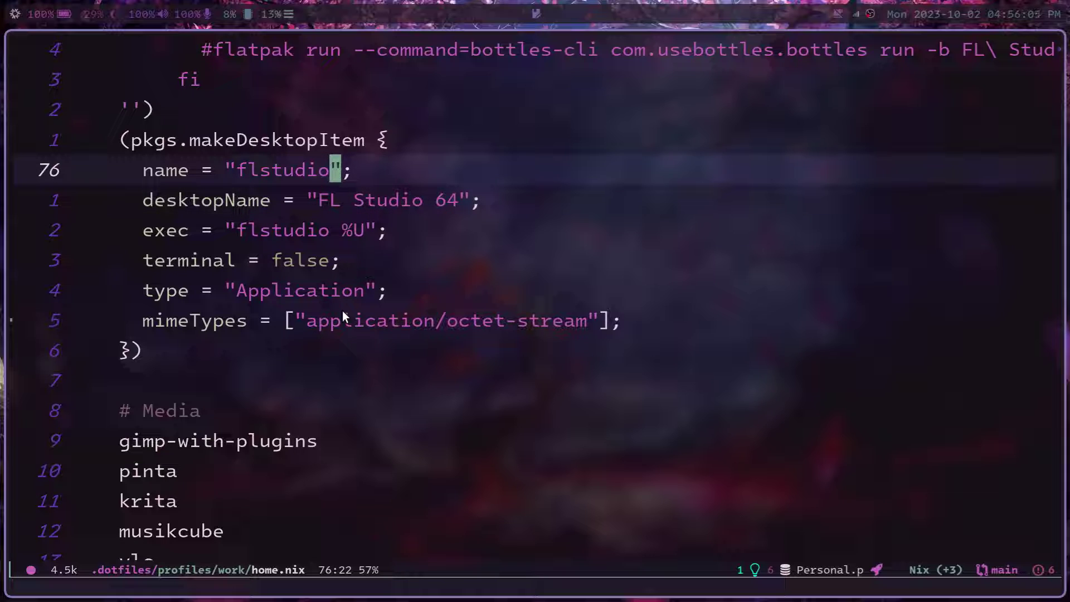
pyautogui.press('j')
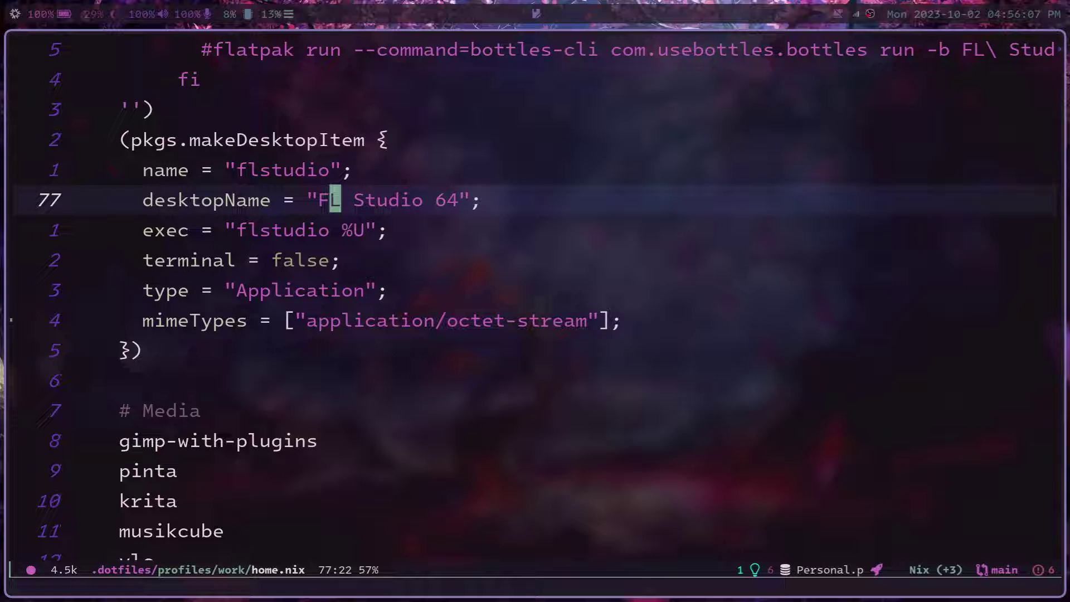
# Step: Examine the desktop item's exec entry with flstudio and %U, check the terminal setting, and return to desktopName
pyautogui.press('j')
pyautogui.press('h')
pyautogui.press('h')
pyautogui.press('h')
pyautogui.press('h')
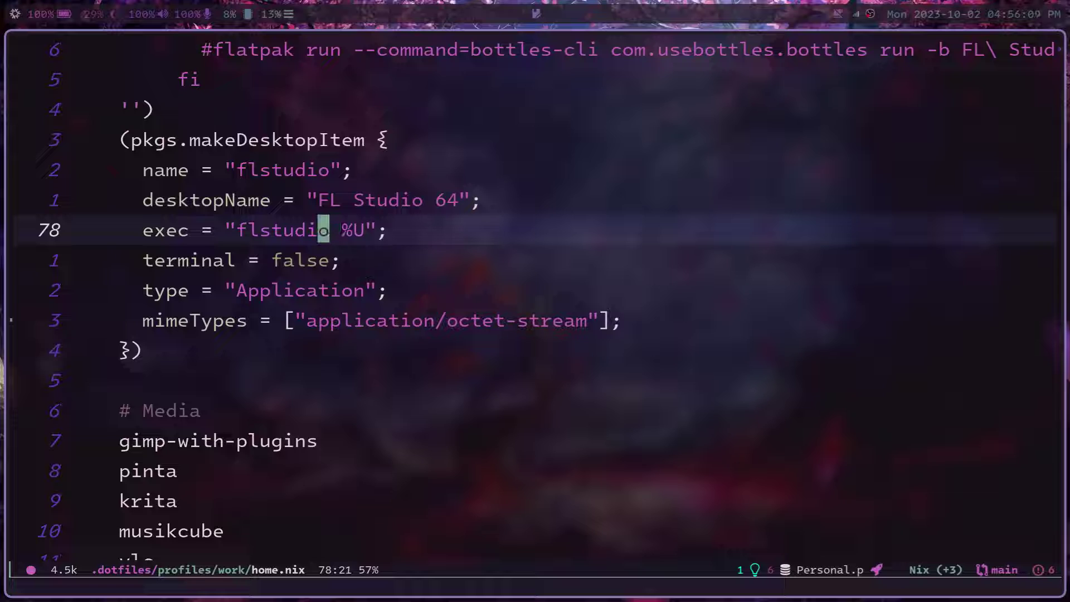
pyautogui.press('b')
pyautogui.press('l')
pyautogui.press('l')
pyautogui.press('e')
pyautogui.press('l')
pyautogui.press('l')
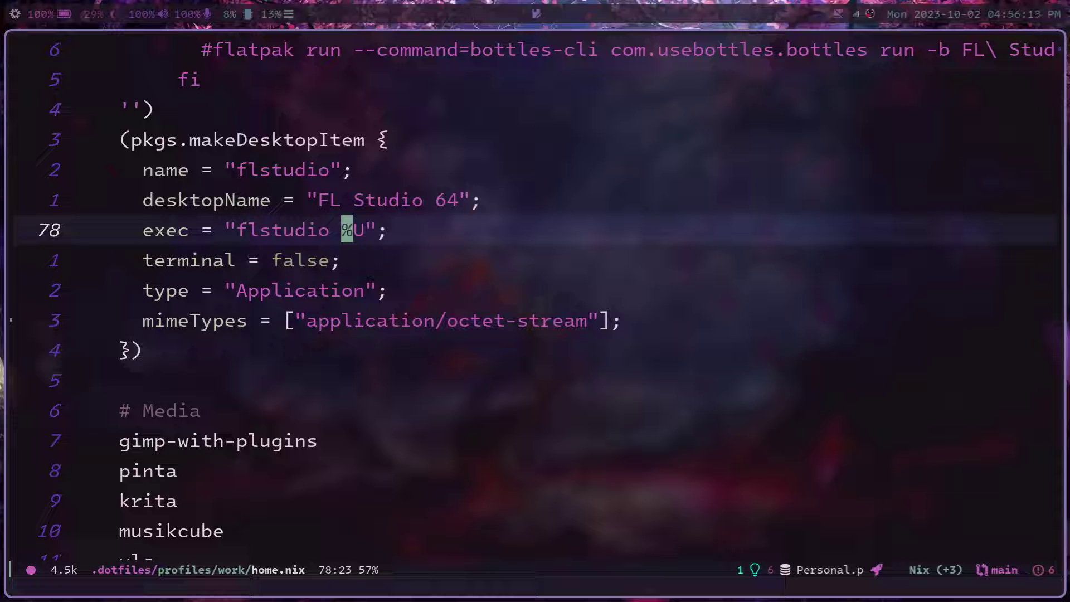
pyautogui.press('j')
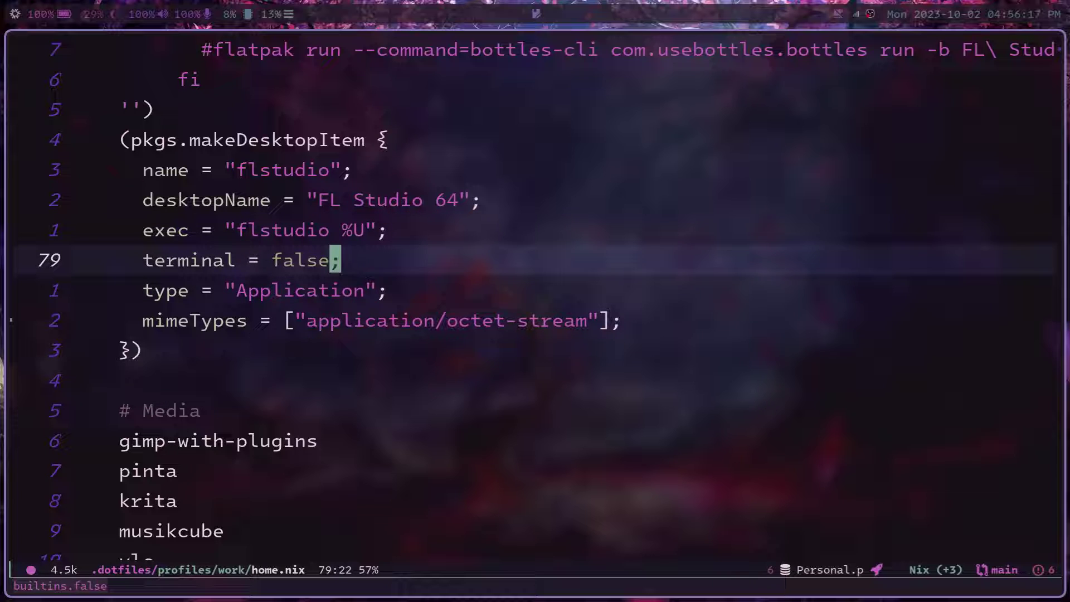
pyautogui.press('k')
pyautogui.press('k')
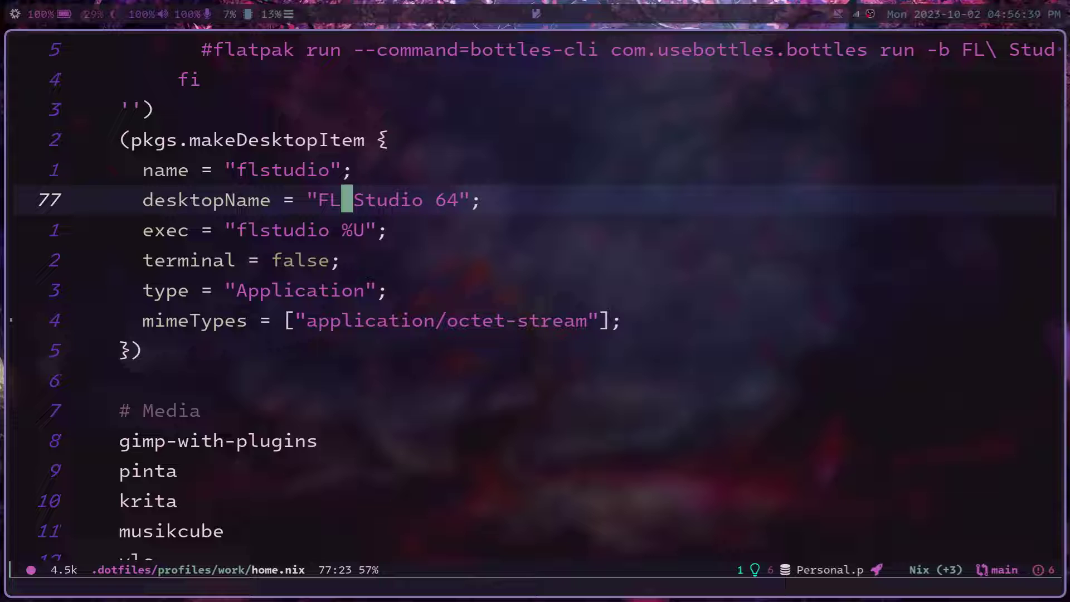
# Step: Split the editor into two side-by-side views of home.nix, with the new view active
pyautogui.press('space')
pyautogui.press('w')
pyautogui.hotkey('shift', 'v')
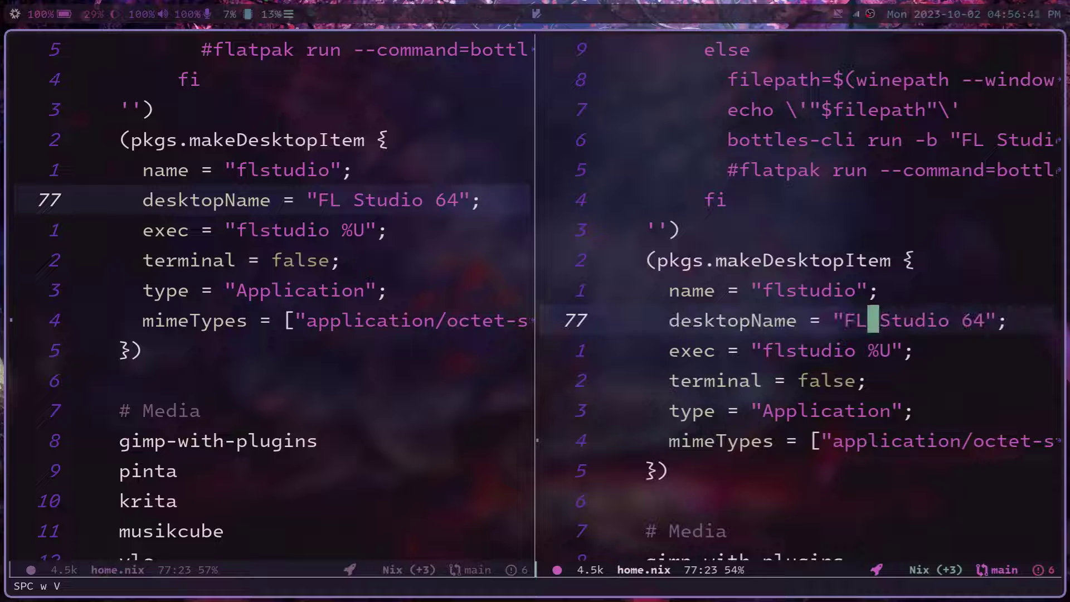
# Step: Open flstudio.desktop from .nix-profile/share/applications in the home folder, in the active editor view
pyautogui.press('space')
pyautogui.press('.')
pyautogui.press('BackSpace')
pyautogui.press('BackSpace')
pyautogui.press('BackSpace')
pyautogui.press('BackSpace')
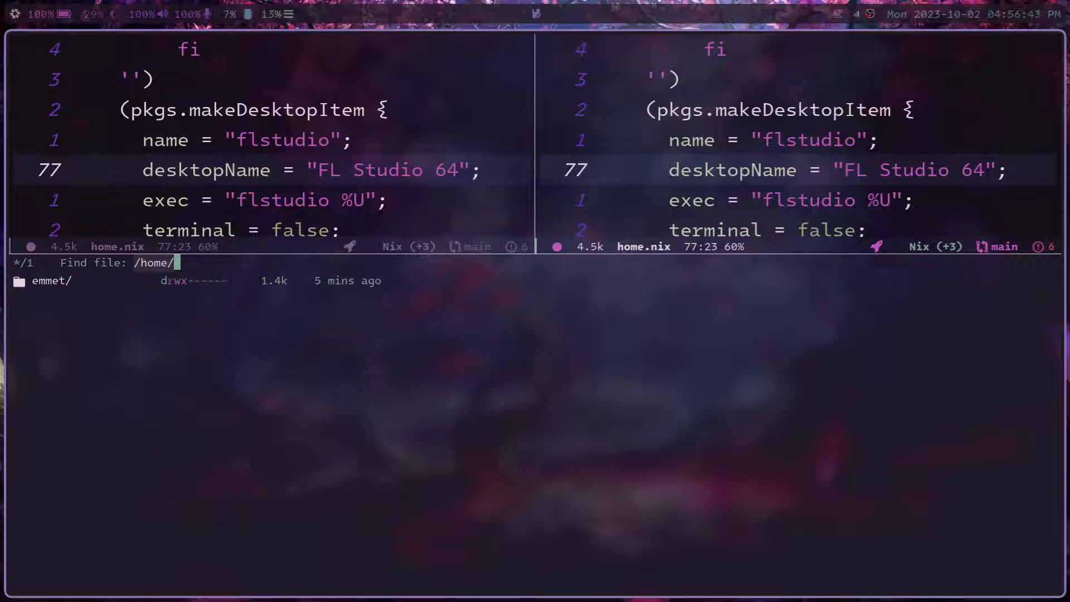
pyautogui.write('emmet/.ni')
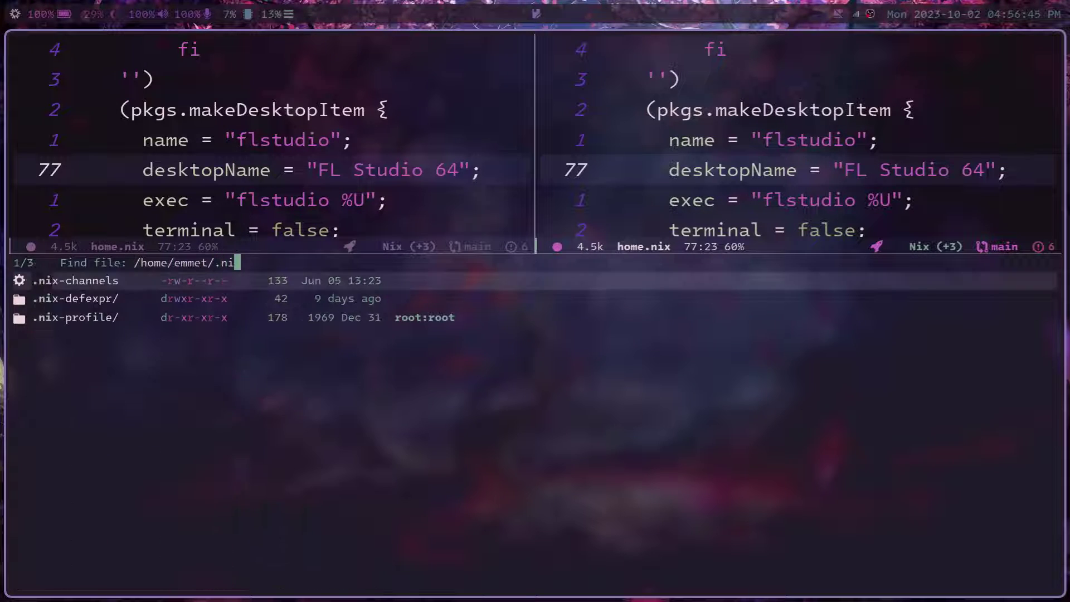
pyautogui.write('x-pro')
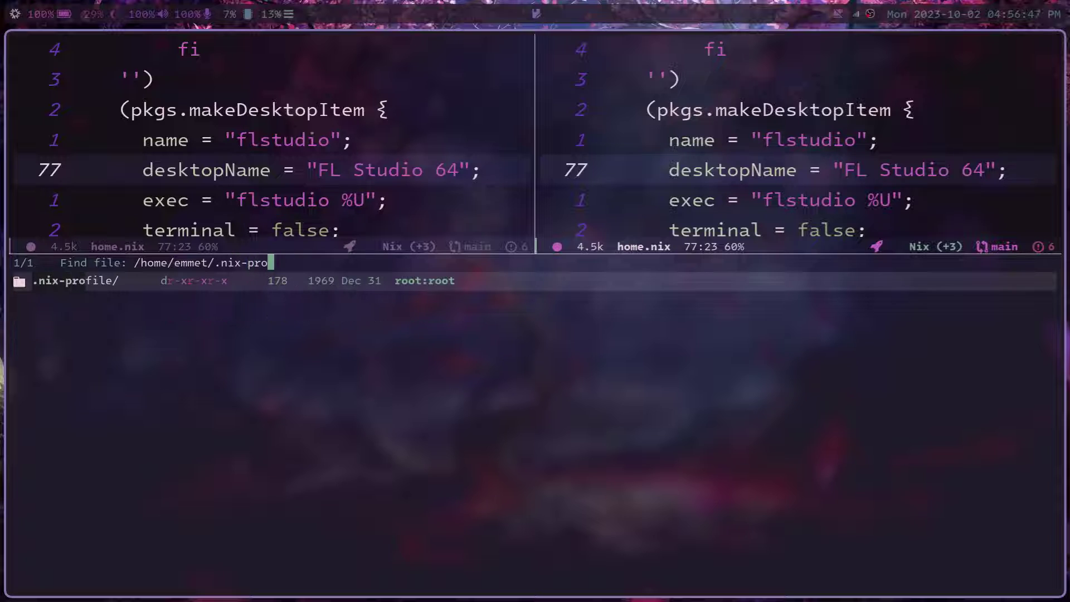
pyautogui.press('Tab')
pyautogui.write('share/applic')
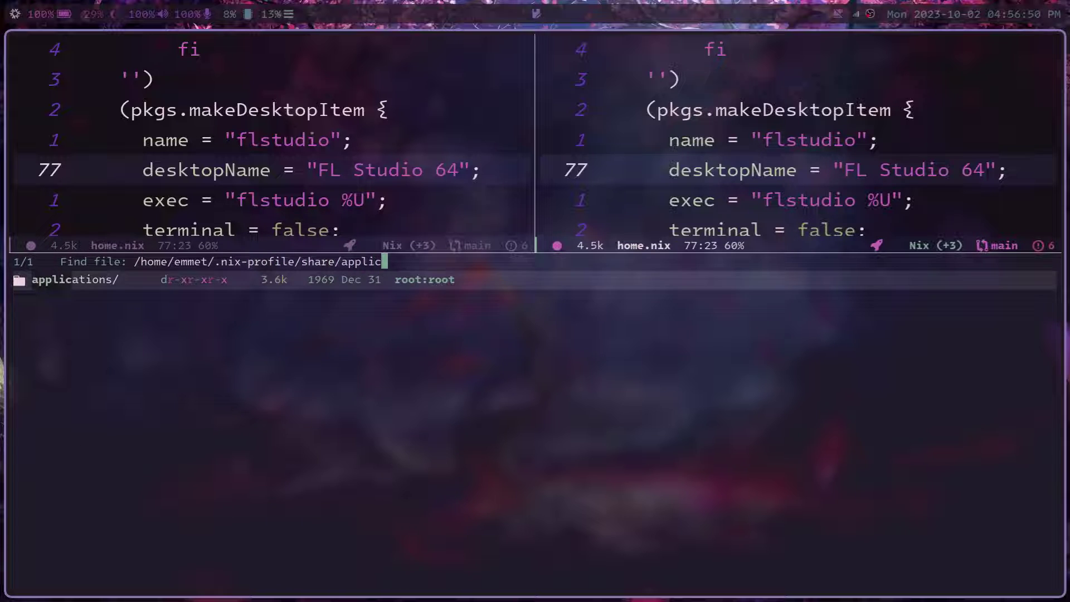
pyautogui.press('Tab')
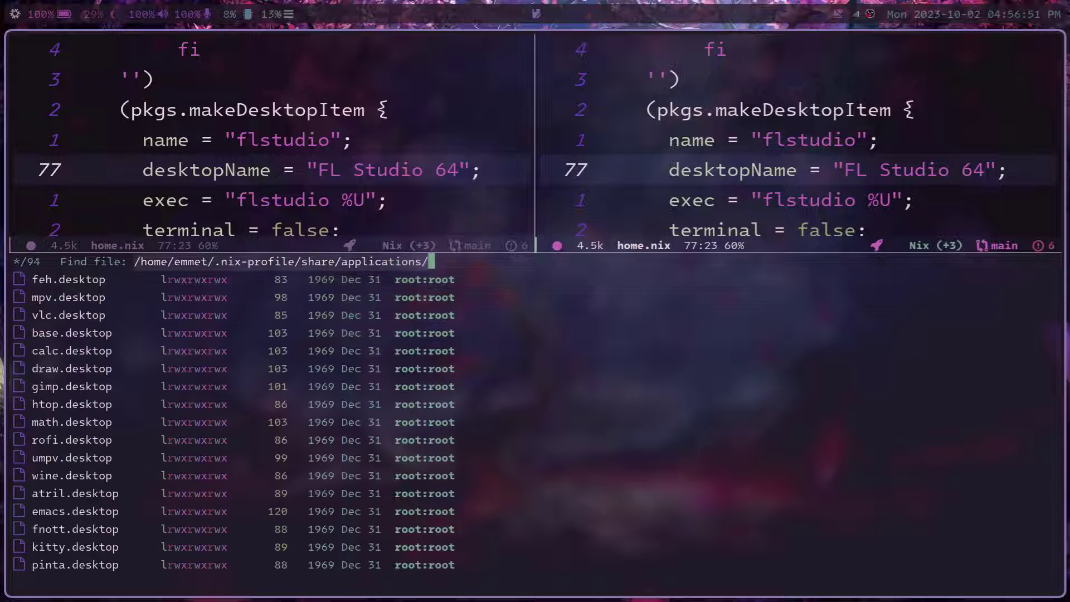
pyautogui.write('fls')
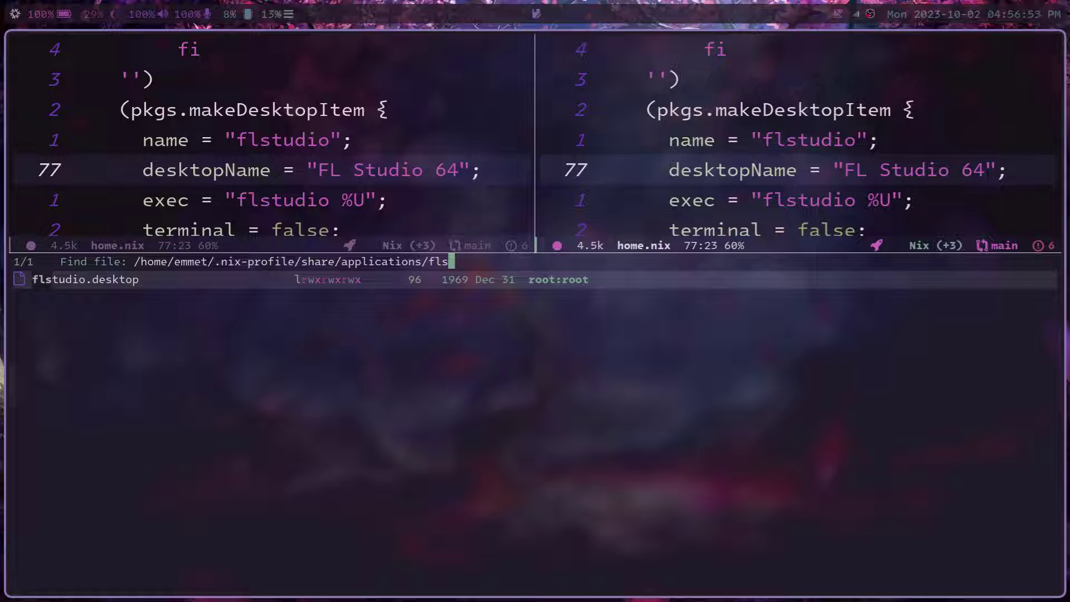
pyautogui.press('Return')
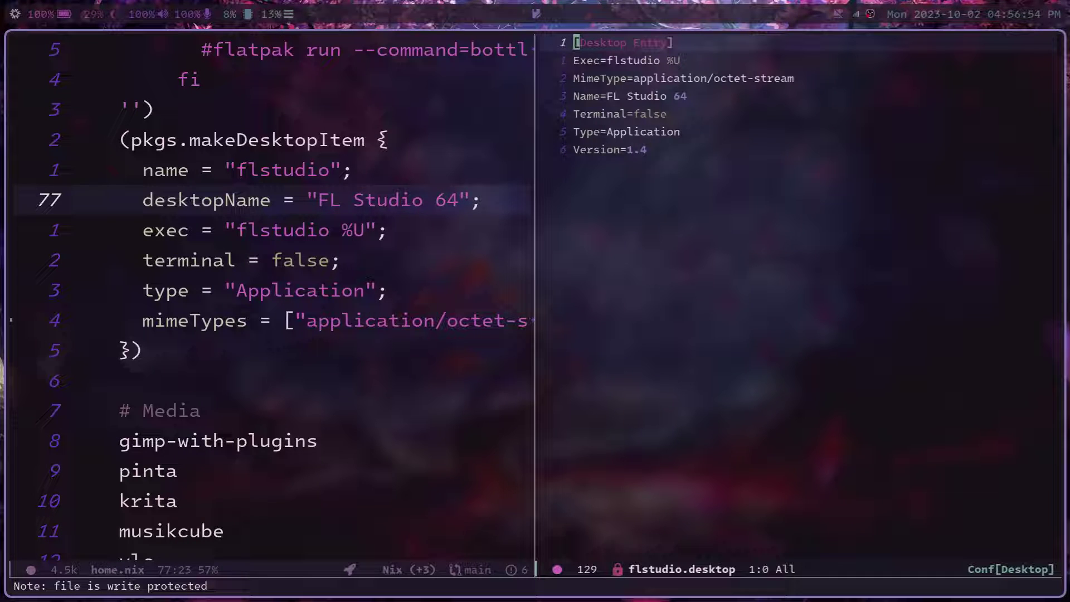
# Step: Enlarge the flstudio.desktop text to about the same size as the home.nix text
pyautogui.hotkey('ctrl', 'x')
pyautogui.hotkey('ctrl', '=')
pyautogui.press('=')
pyautogui.press('=')
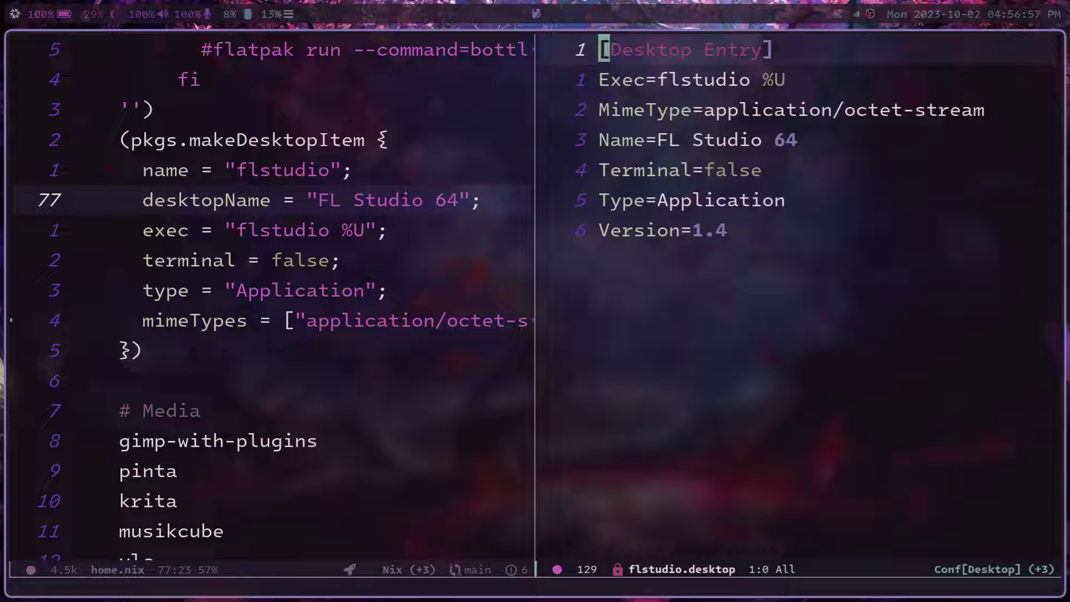
# Step: Examine the Exec line of flstudio.desktop, including the %U argument at its end
pyautogui.press('j')
pyautogui.press('j')
pyautogui.press('k')
pyautogui.press('l')
pyautogui.press('l')
pyautogui.press('l')
pyautogui.press('l')
pyautogui.press('l')
pyautogui.press('l')
pyautogui.press('$')
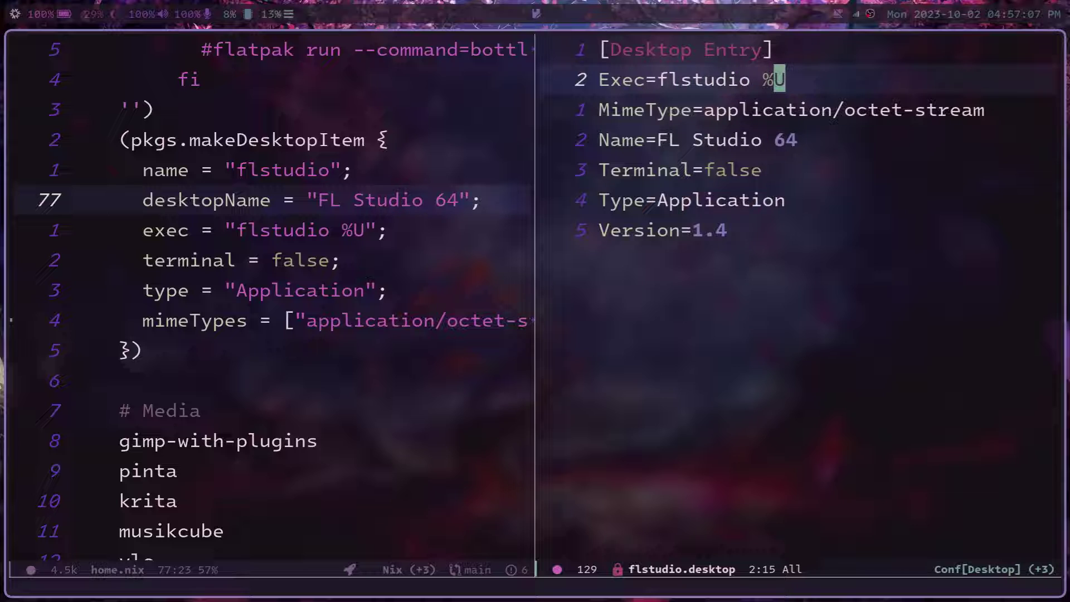
pyautogui.press('h')
pyautogui.press('l')
pyautogui.press('h')
pyautogui.press('l')
pyautogui.press('h')
pyautogui.press('l')
# Step: Examine the Name, Terminal and Type entries of flstudio.desktop, and return to the MimeType line
pyautogui.press('j')
pyautogui.press('j')
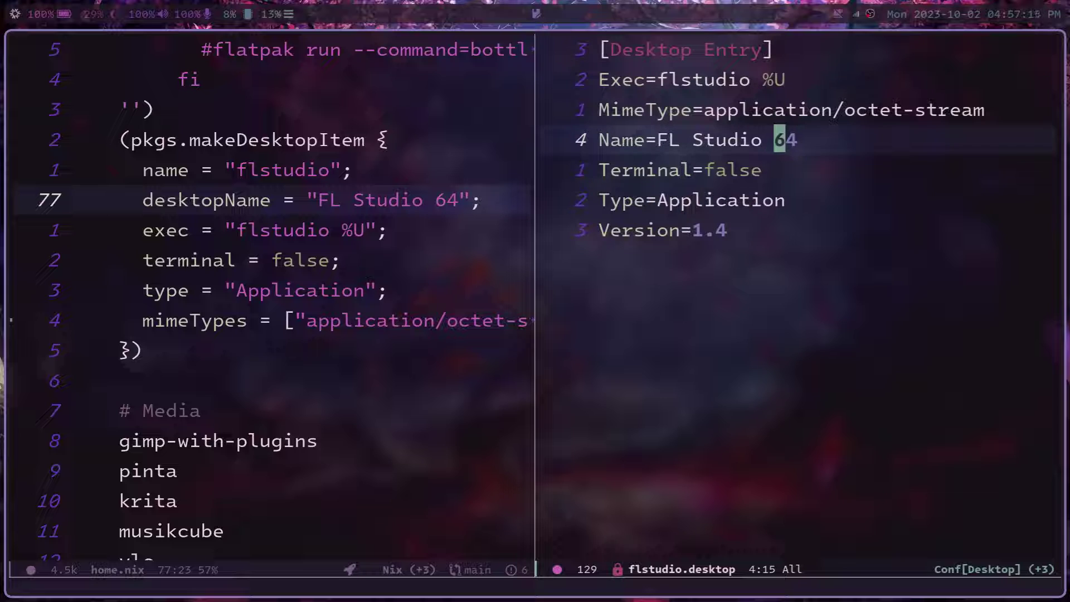
pyautogui.press('j')
pyautogui.press('j')
pyautogui.press('k')
pyautogui.press('k')
pyautogui.press('k')
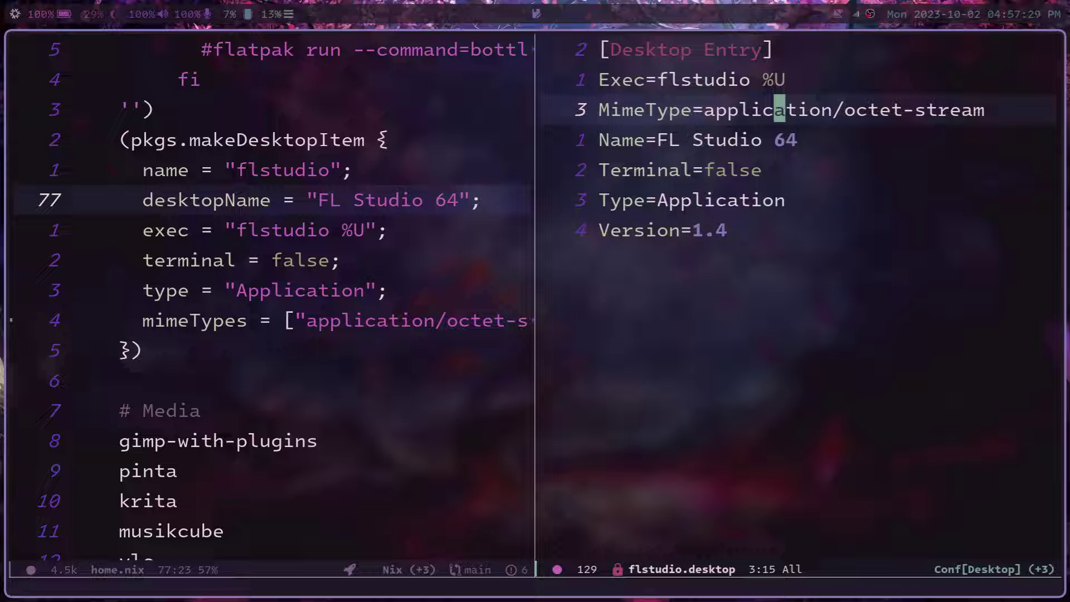
# Step: Search the application launcher for "fl studio", and return to the editor
pyautogui.press('super+d')
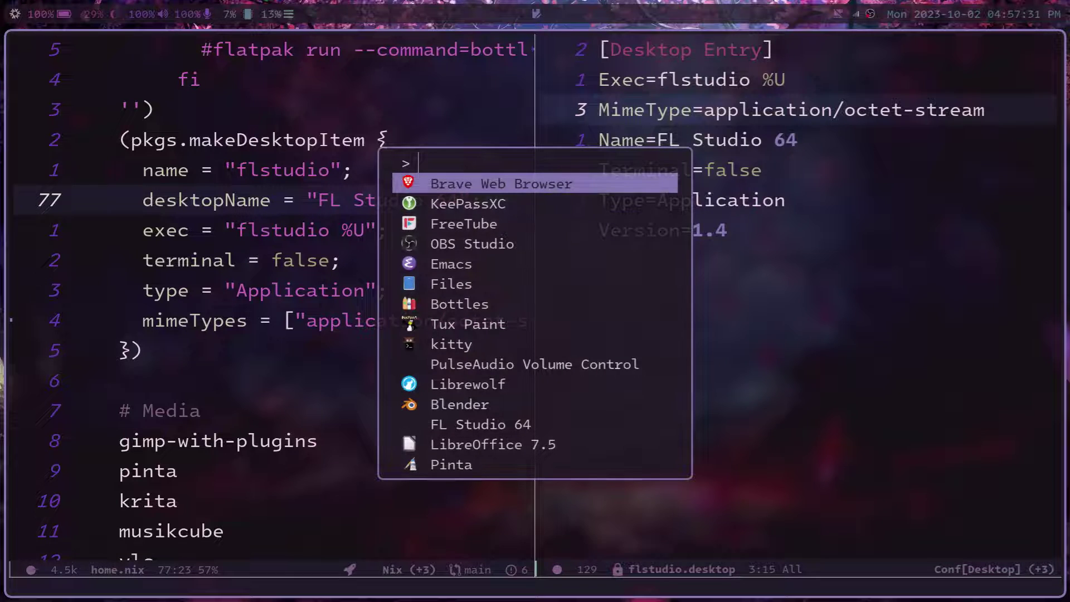
pyautogui.write('fl studio')
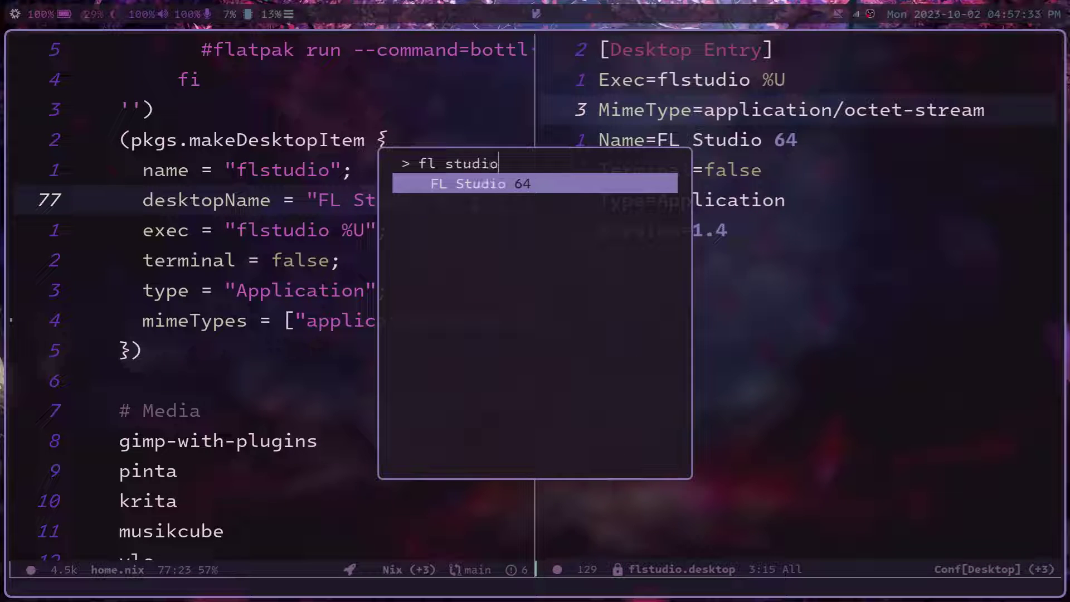
pyautogui.press('Return')
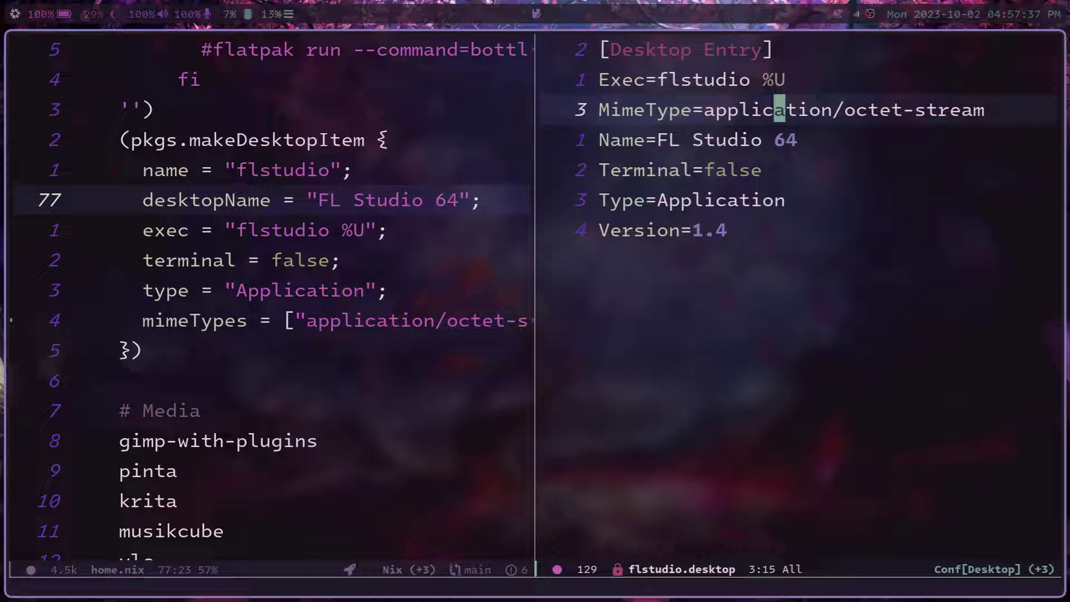
# Step: Close flstudio.desktop, remove the extra split view, and close the editor window
pyautogui.press('space')
pyautogui.press('b')
pyautogui.press('k')
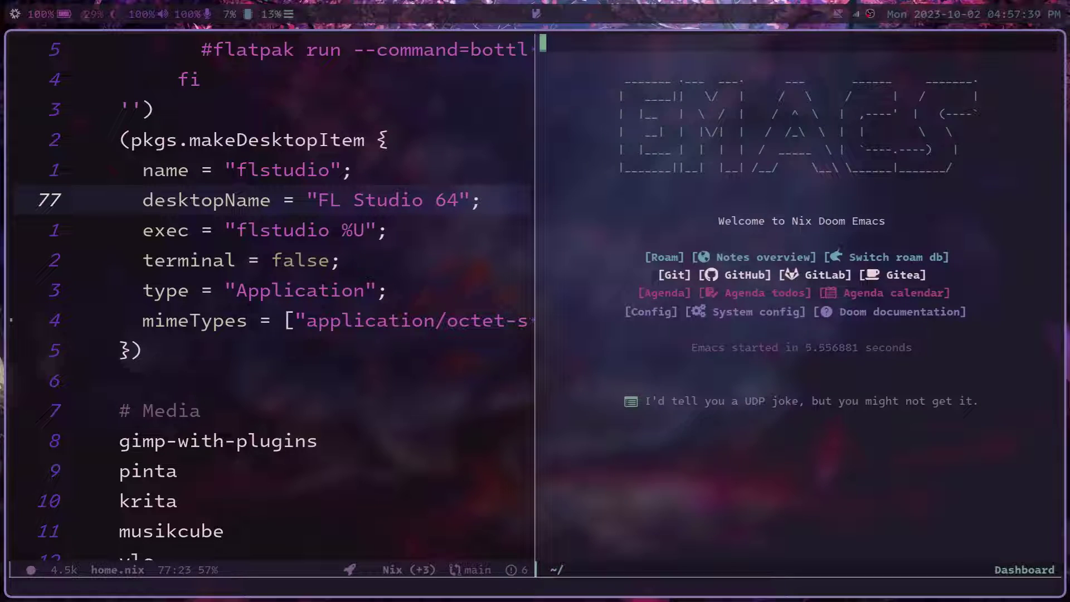
pyautogui.press('space')
pyautogui.press('w')
pyautogui.press('d')
pyautogui.press('super+q')
# Step: Launch the Files file manager and open the Music folder inside Documents
pyautogui.press('super+d')
pyautogui.write('files')
pyautogui.press('Return')
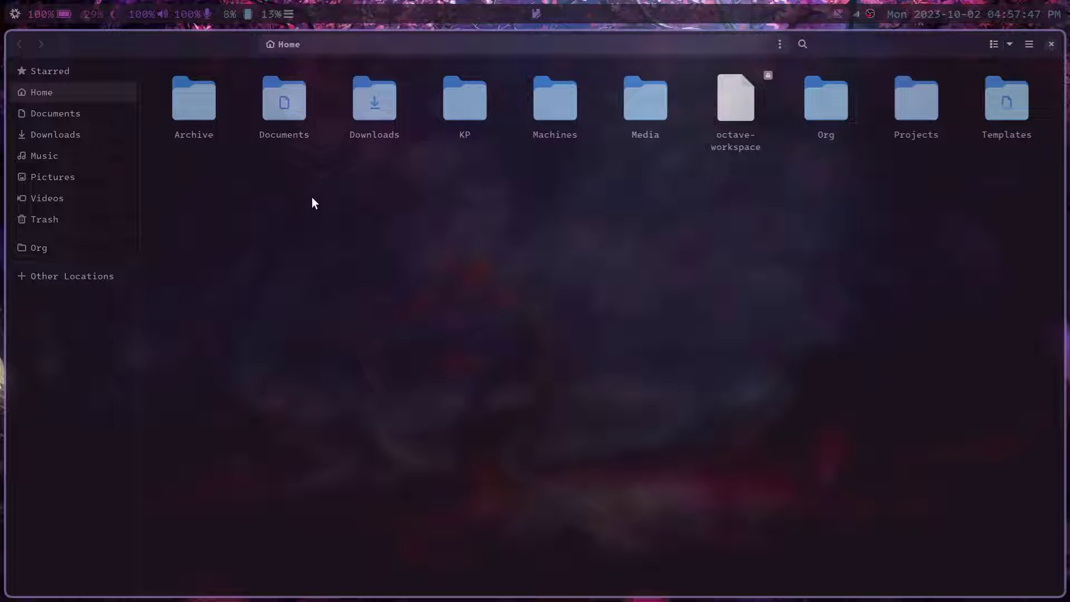
pyautogui.doubleClick(290, 105)
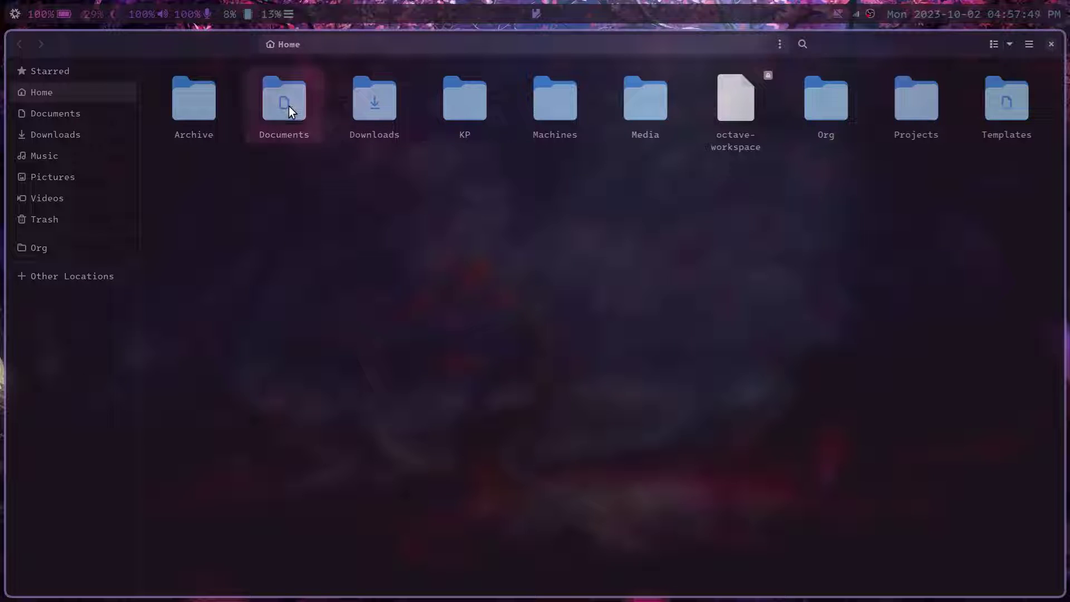
pyautogui.doubleClick(454, 103)
pyautogui.click(336, 44)
pyautogui.doubleClick(390, 101)
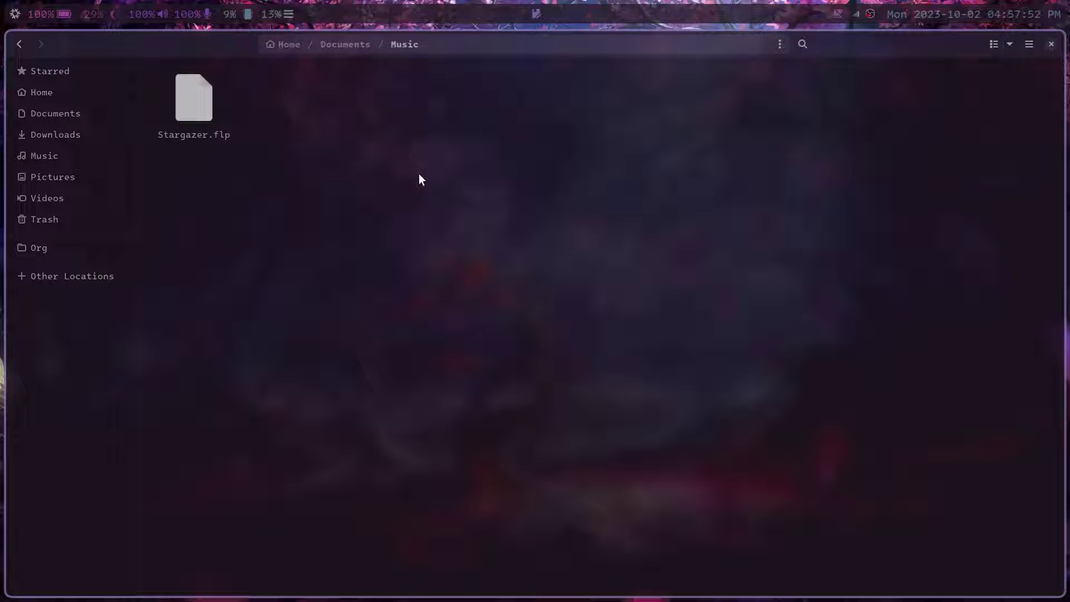
# Step: Examine the list of apps offered for opening Stargazer.flp, and cancel the app chooser
pyautogui.rightClick(200, 105)
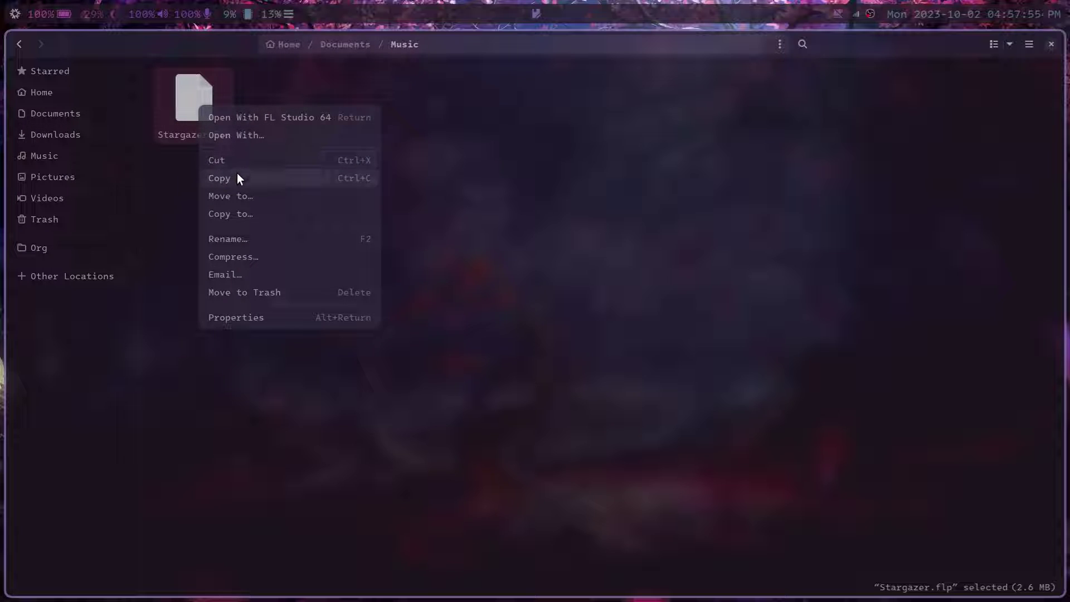
pyautogui.click(251, 135)
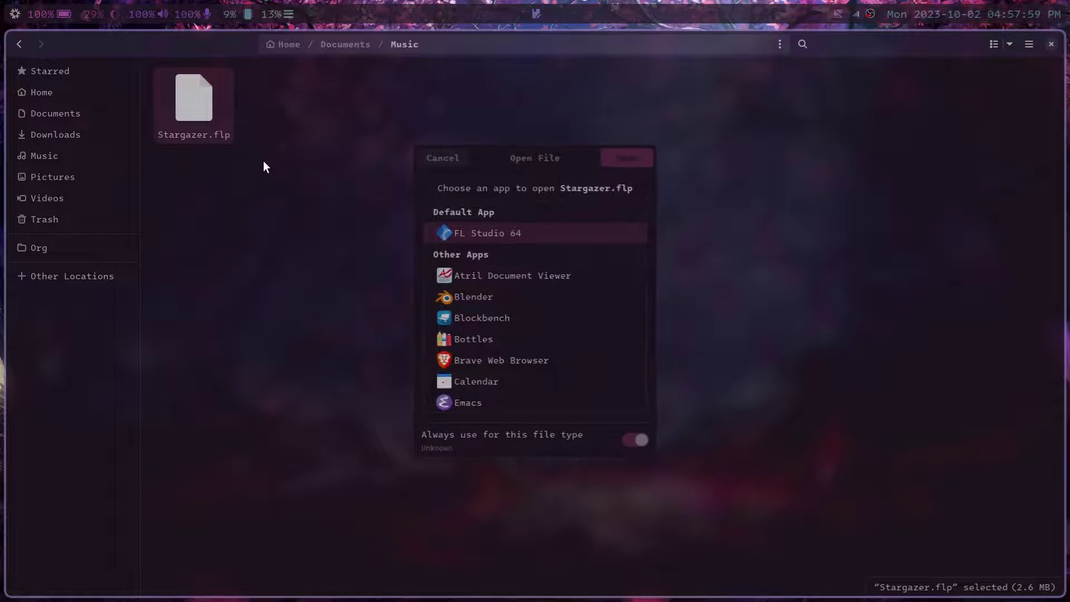
pyautogui.scroll(-5, 511, 308)
pyautogui.scroll(3, 504, 299)
pyautogui.scroll(3, 506, 298)
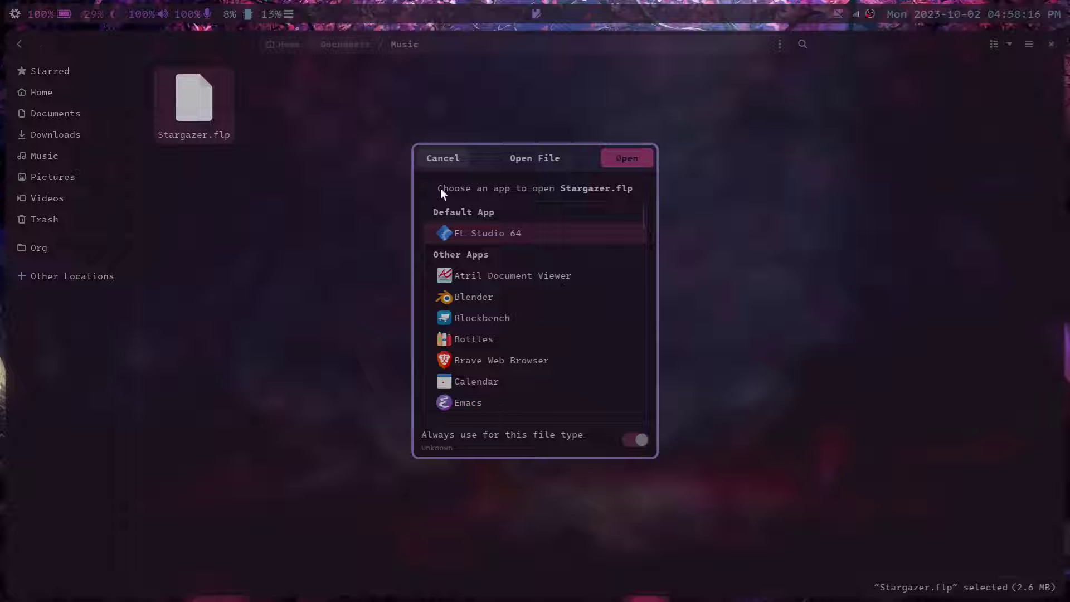
pyautogui.click(441, 157)
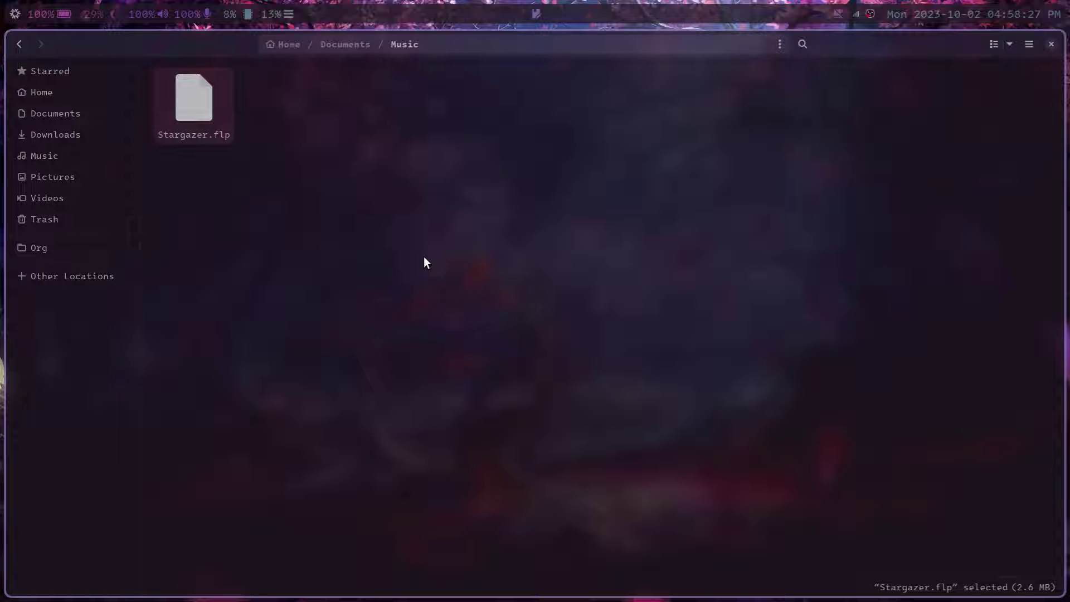
# Step: Switch to Emacs and open ~/.config/mimeapps.list
pyautogui.press('space')
pyautogui.press('.')
pyautogui.write('.co')
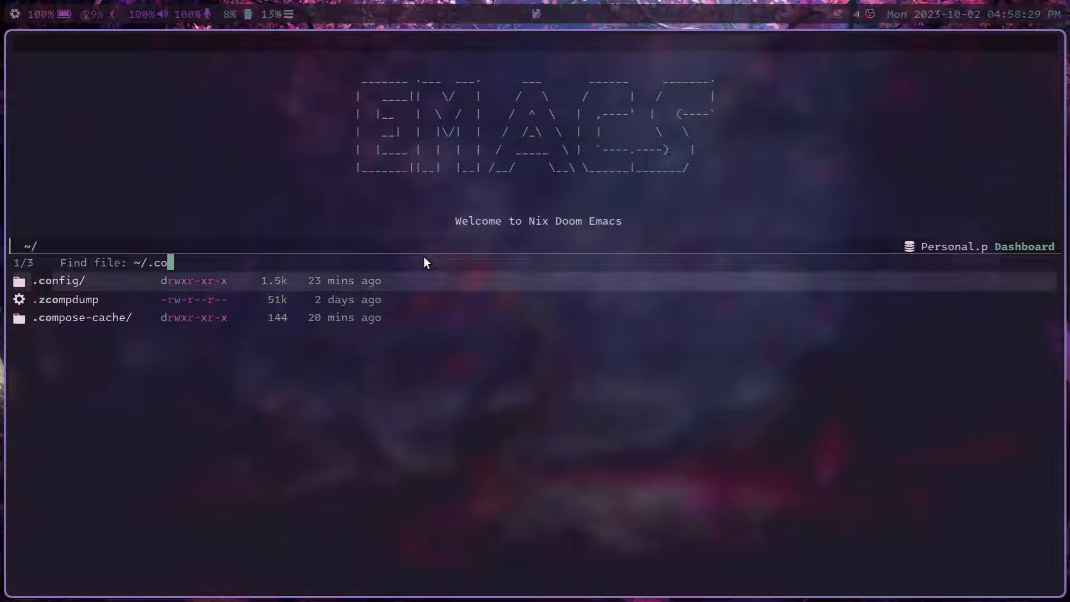
pyautogui.write('nfig/mime')
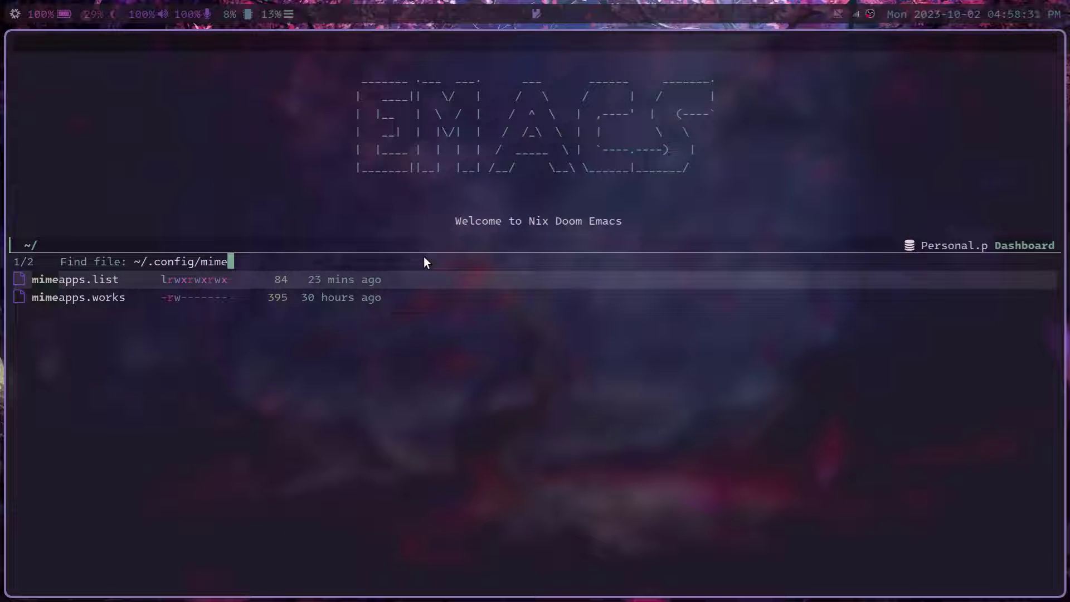
pyautogui.press('Return')
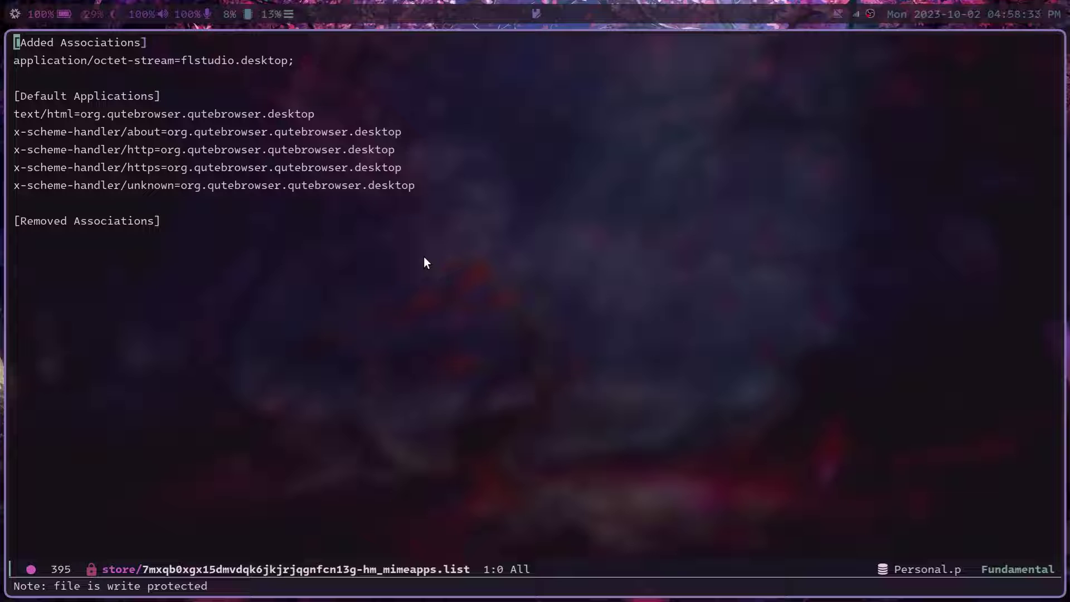
# Step: Examine the application/octet-stream entry under Added Associations, highlighting the MIME type and clearing the selection
pyautogui.press('j')
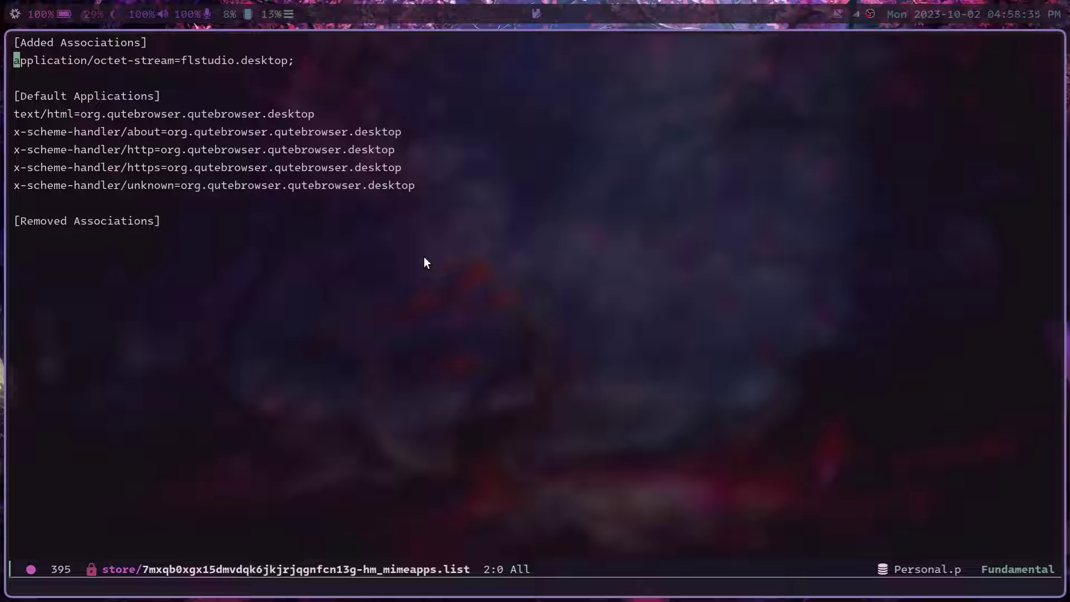
pyautogui.press('v')
pyautogui.press('w')
pyautogui.press('e')
pyautogui.press('e')
pyautogui.press('e')
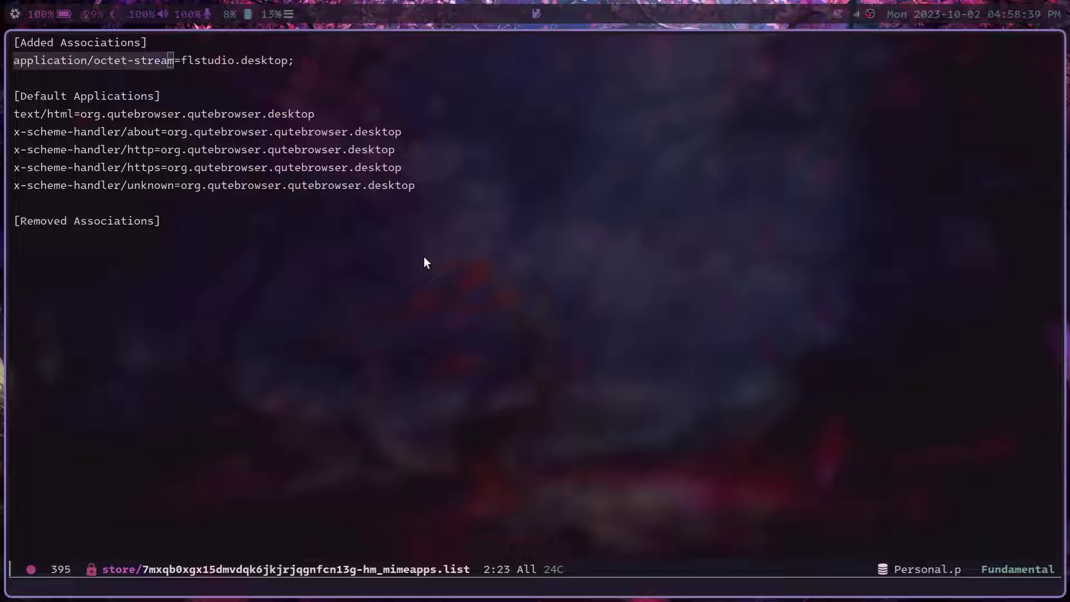
pyautogui.press('Escape')
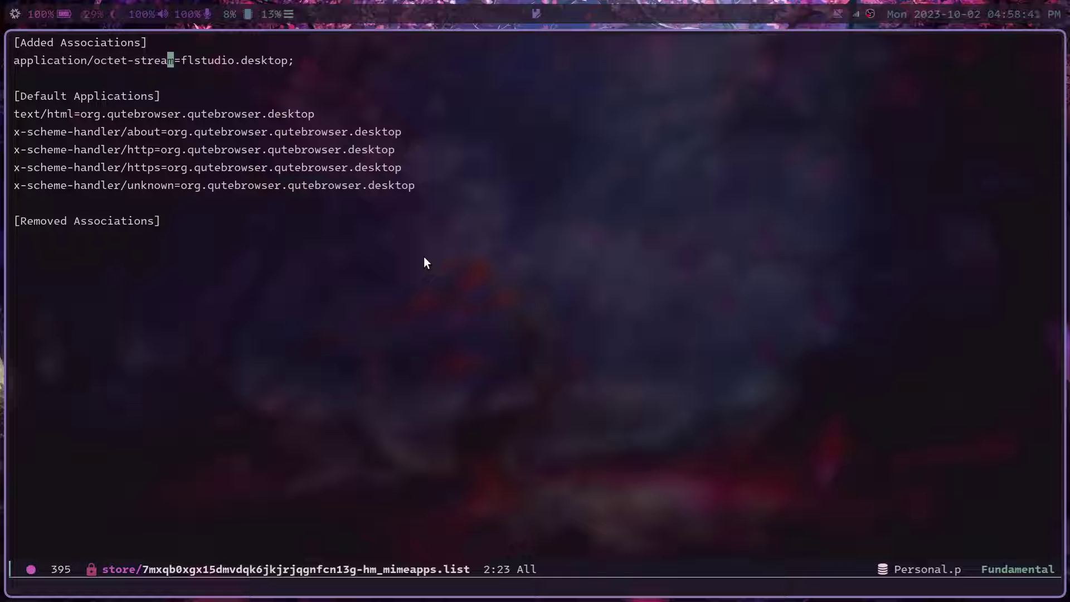
# Step: Open flstudio.desktop from ~/.nix-profile/share/applications in place of the MIME associations file
pyautogui.press('space')
pyautogui.press('f')
pyautogui.press('f')
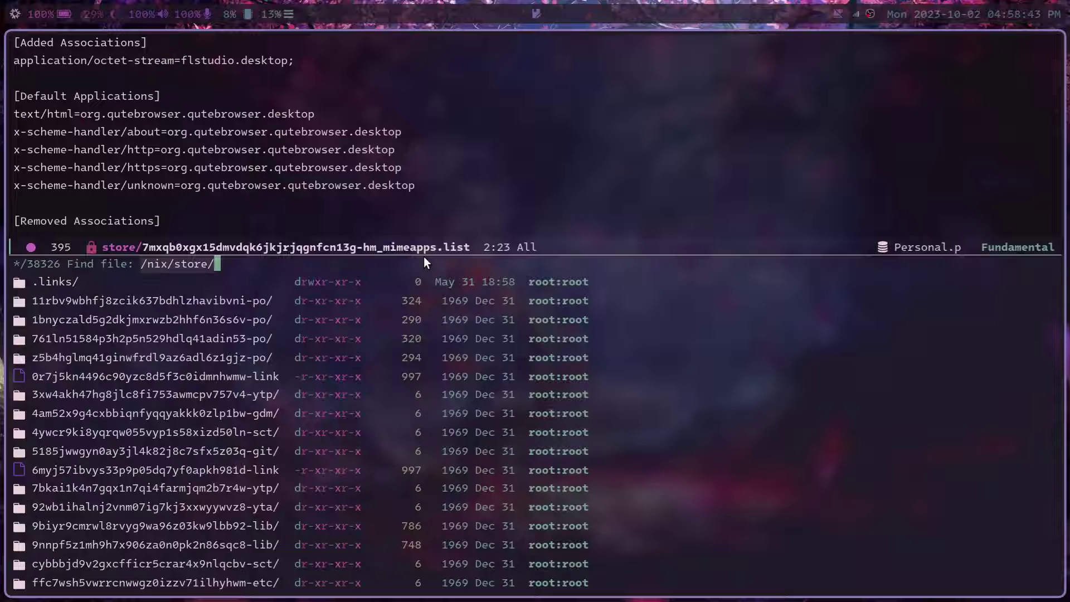
pyautogui.press('BackSpace')
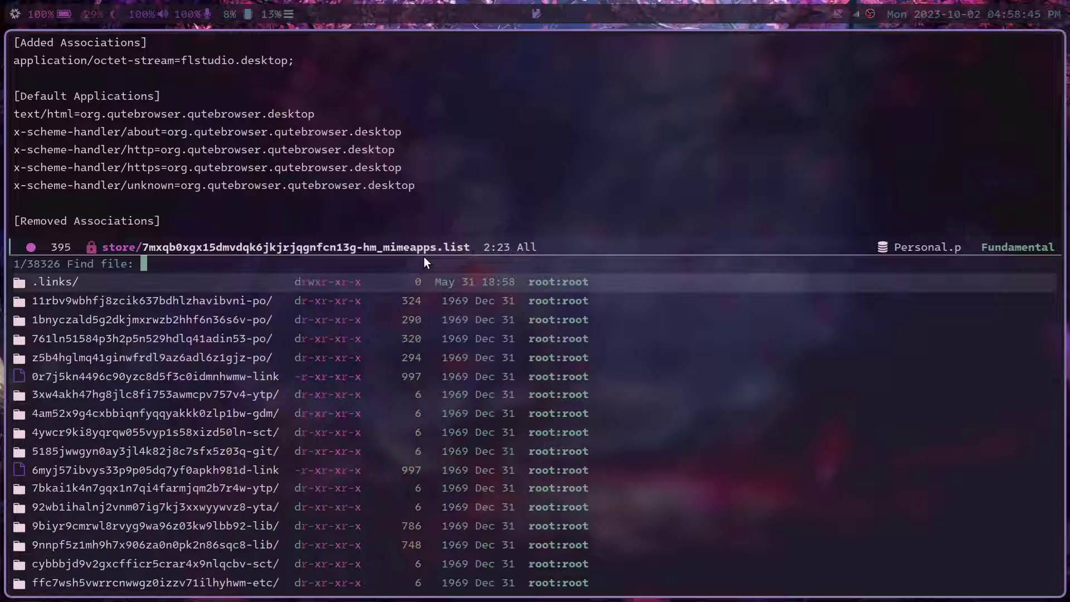
pyautogui.write('~/.nix-profile/')
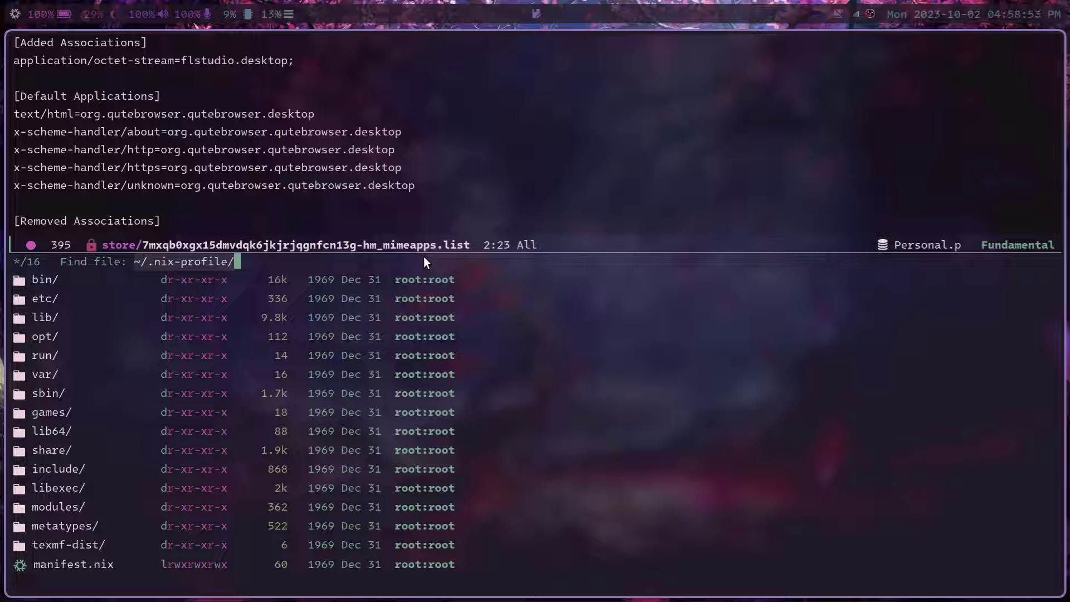
pyautogui.write('sh')
pyautogui.press('Tab')
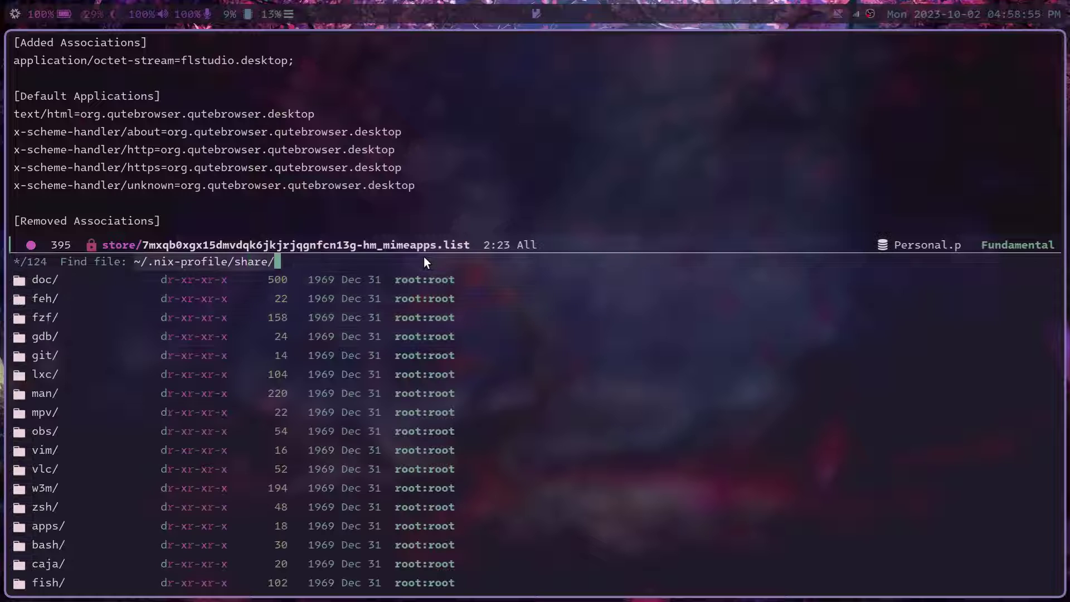
pyautogui.write('appl')
pyautogui.press('Tab')
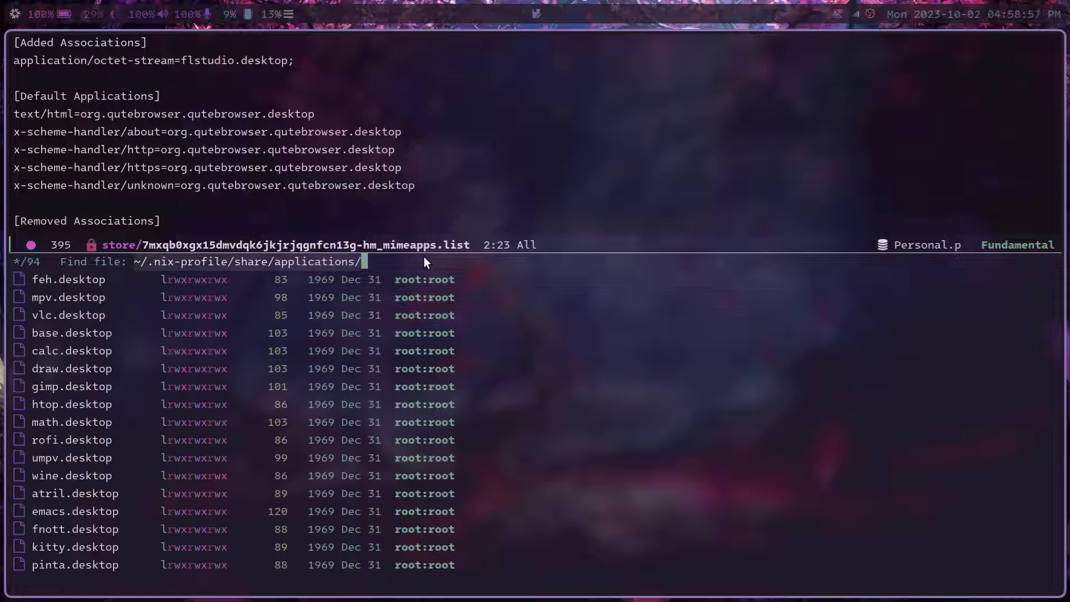
pyautogui.write('fls')
pyautogui.press('Return')
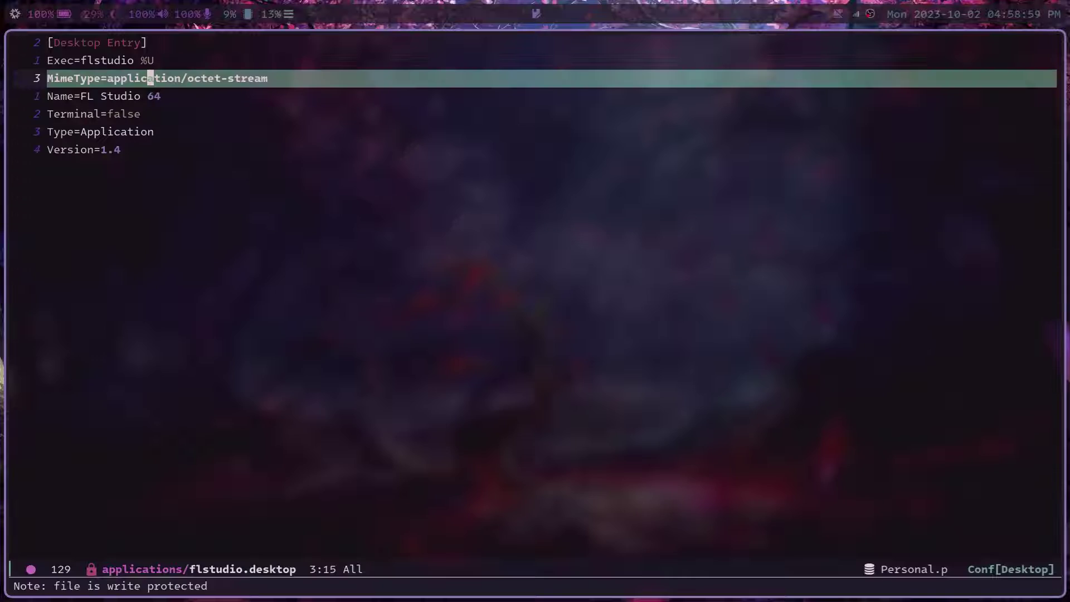
# Step: Check the MimeType line of flstudio.desktop, and close the editor window
pyautogui.press('j')
pyautogui.press('k')
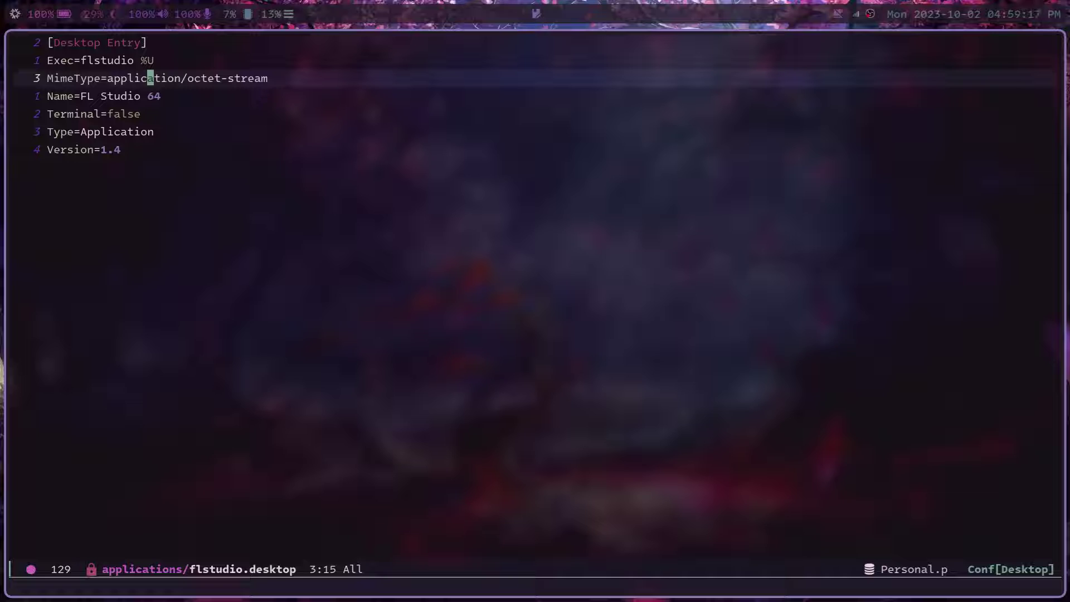
pyautogui.press('super+q')
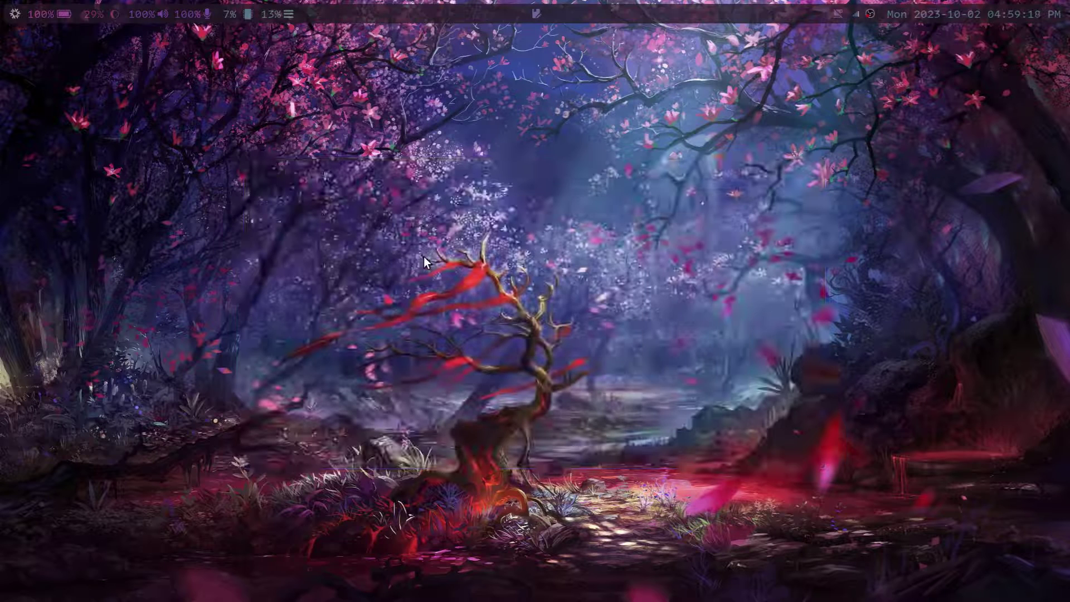
# Step: Open the terminal file manager to view the home folder around Org, and quit it
pyautogui.press('super+r')
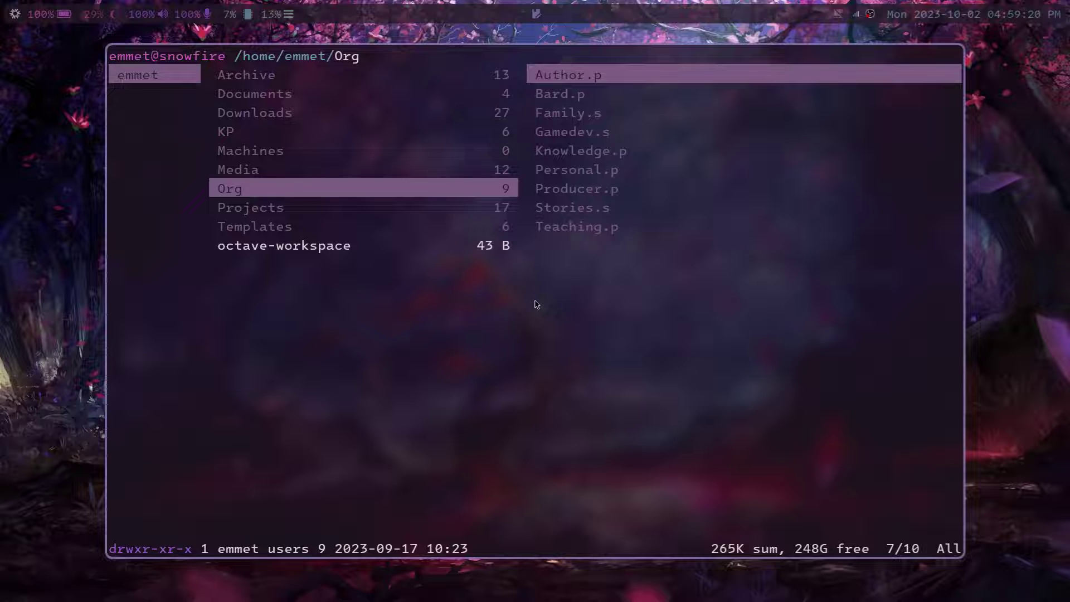
pyautogui.press('j')
pyautogui.press('k')
pyautogui.press('k')
pyautogui.press('j')
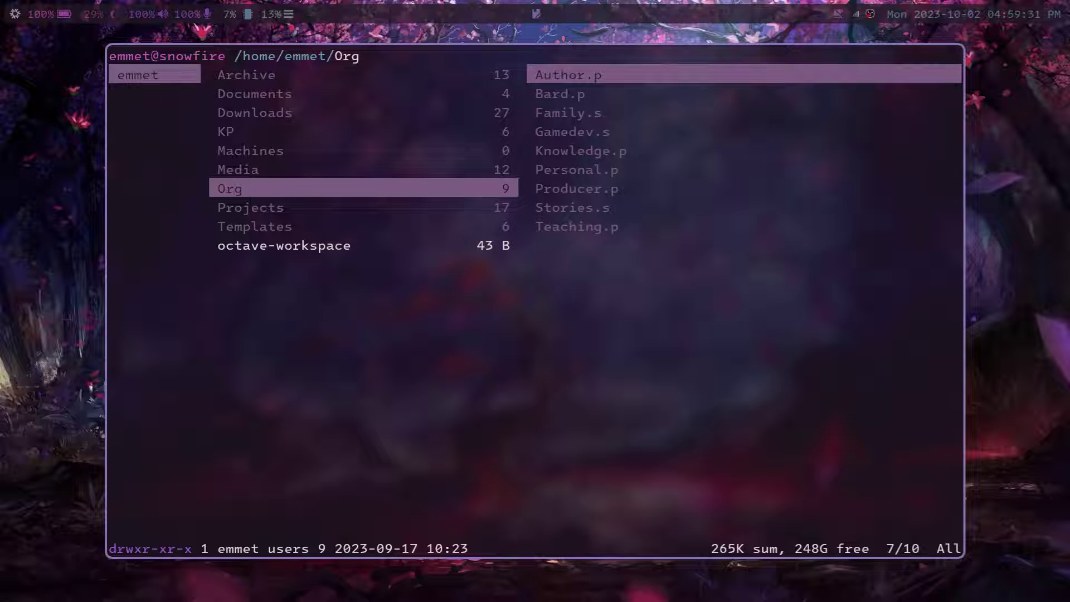
pyautogui.press('q')
# Step: Open a terminal and enter the flstudio command at the prompt
pyautogui.press('super+Return')
pyautogui.write('flsu')
pyautogui.press('BackSpace')
pyautogui.write('tudio')
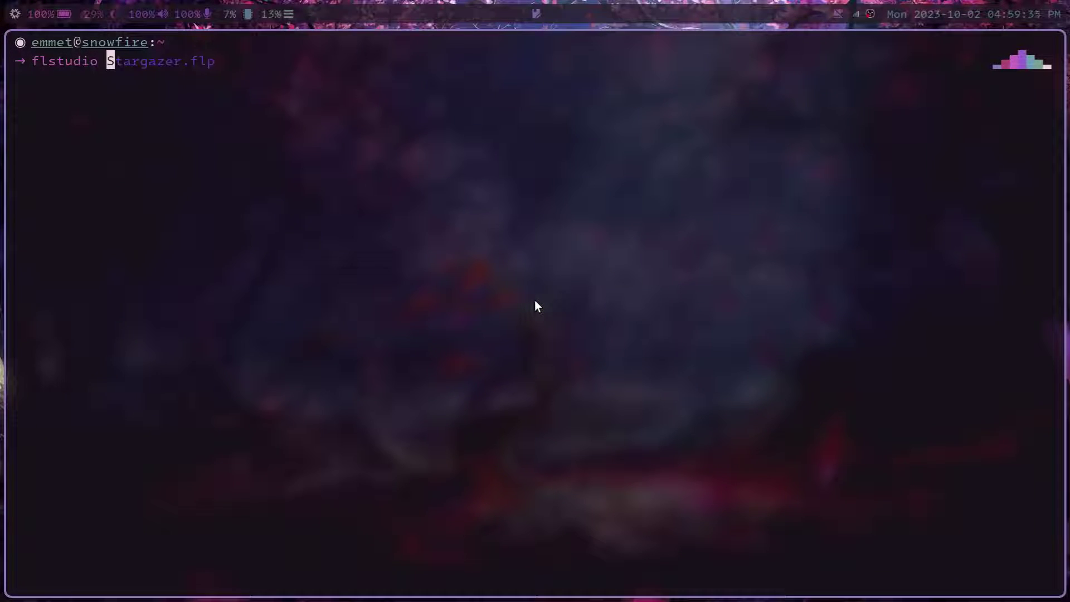